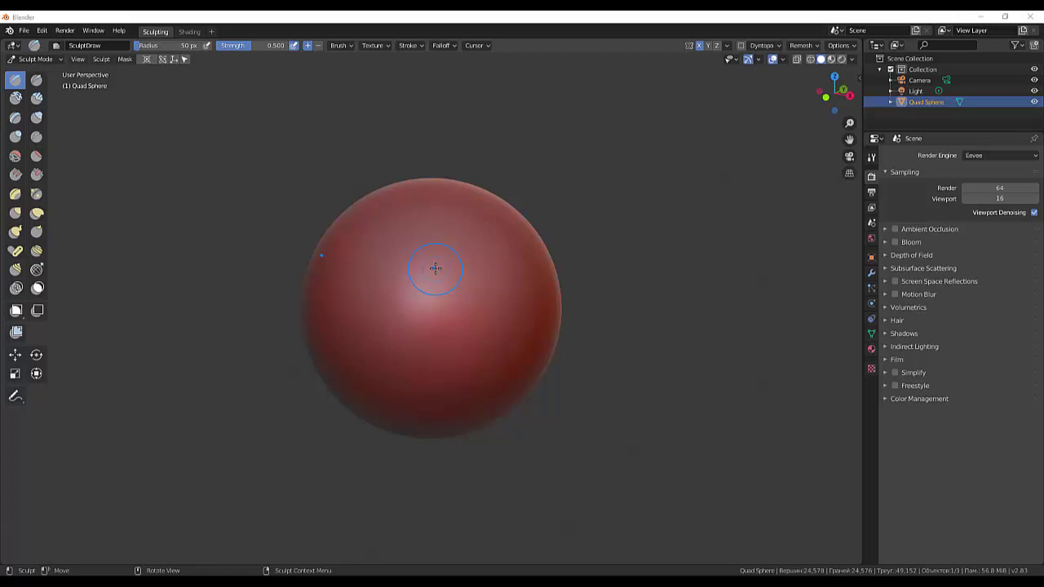
Paint raised Clay Strips strokes at strength 0.600 over the sphere's front and left side.
click(37, 100)
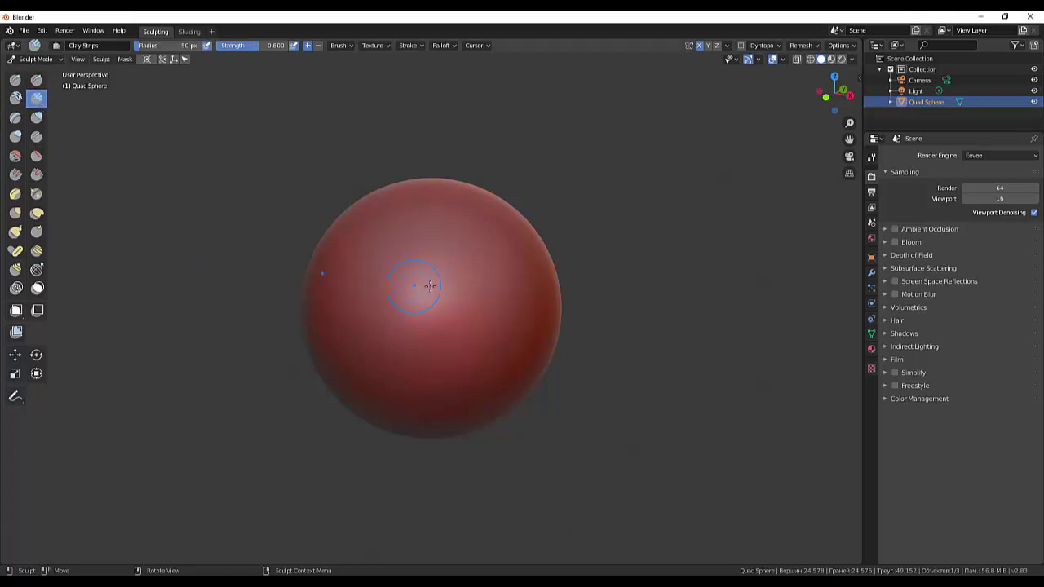
mouse_move(429, 284)
mouse_down()
mouse_move(468, 260)
mouse_move(441, 326)
mouse_up()
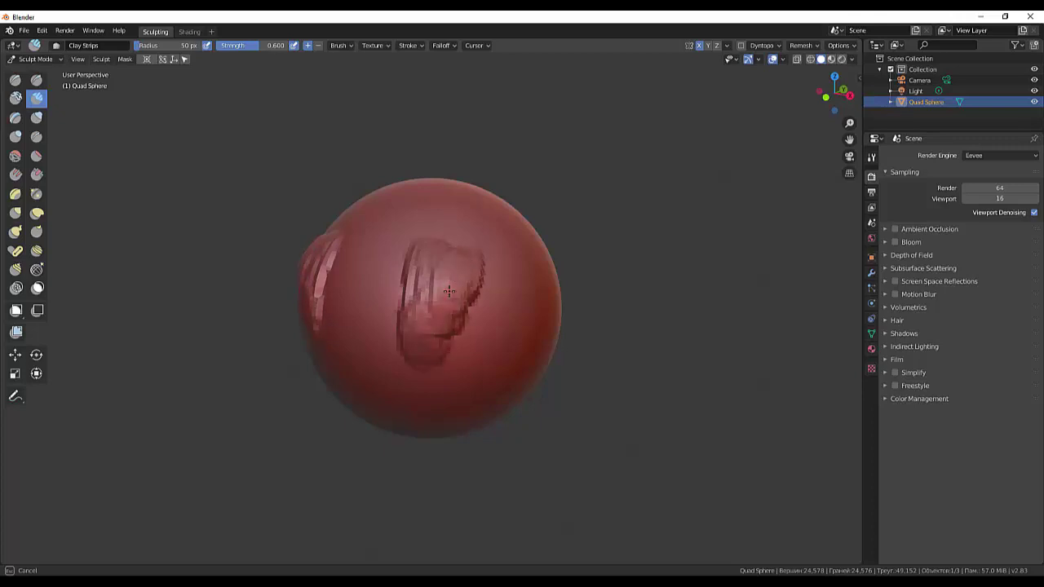
scroll(445, 322, up, 1)
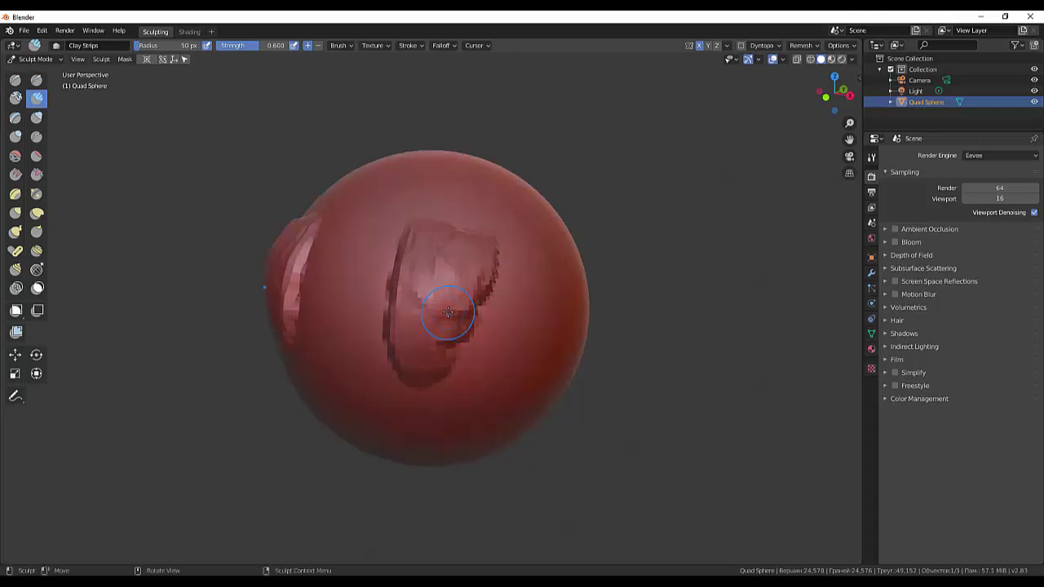
scroll(449, 318, up, 2)
scroll(457, 318, down, 1)
mouse_move(477, 322)
mouse_down()
mouse_move(490, 305)
mouse_move(444, 365)
mouse_move(417, 365)
mouse_up()
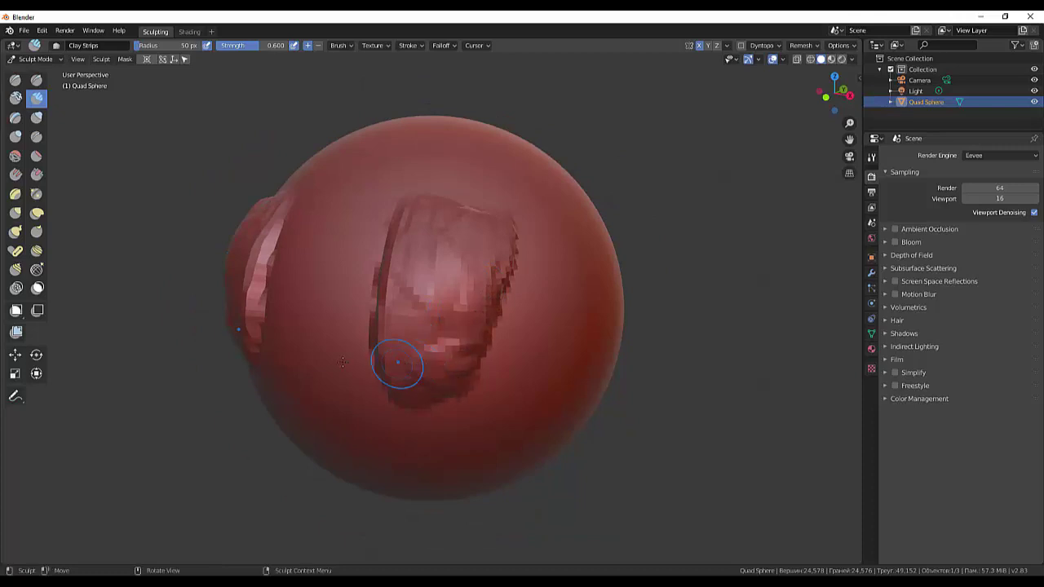
Pull two spikes out of the sphere's left side with the Grab brush.
click(14, 213)
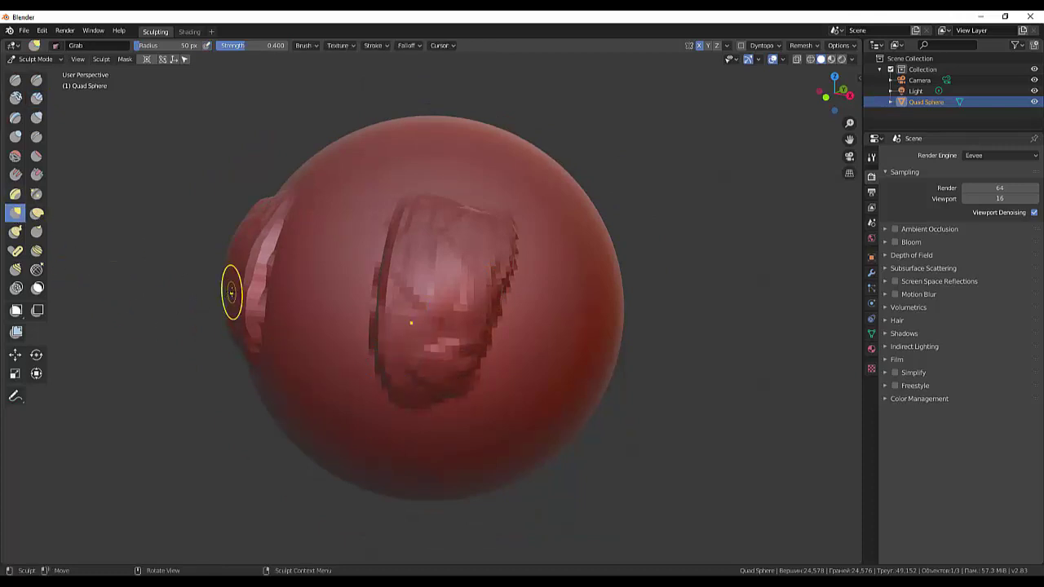
mouse_move(231, 290)
mouse_down()
mouse_move(151, 392)
mouse_move(152, 300)
mouse_up()
drag(224, 292, 152, 398)
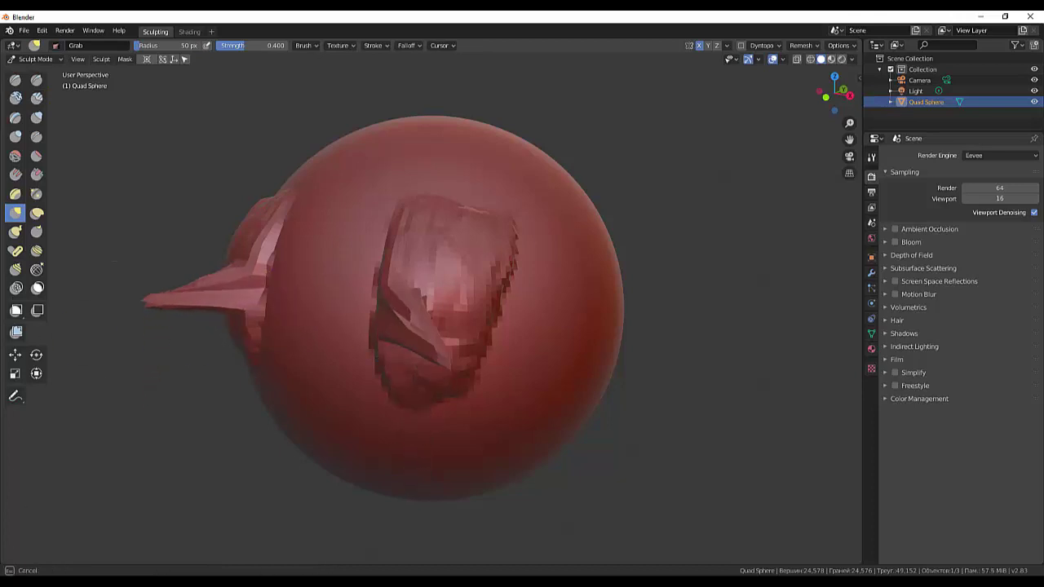
Inspect the spikes from another angle, then undo them to restore the smooth sphere.
mouse_move(520, 463)
middle_down()
mouse_move(550, 415)
mouse_move(530, 376)
mouse_move(555, 361)
middle_up()
scroll(550, 415, down, 2)
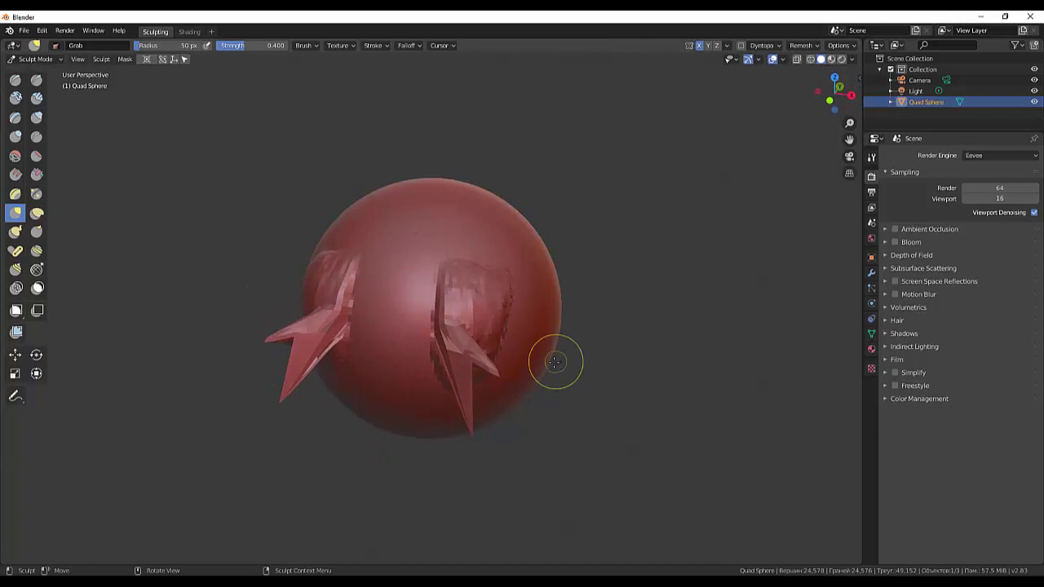
key(ctrl+z)
key(ctrl+z)
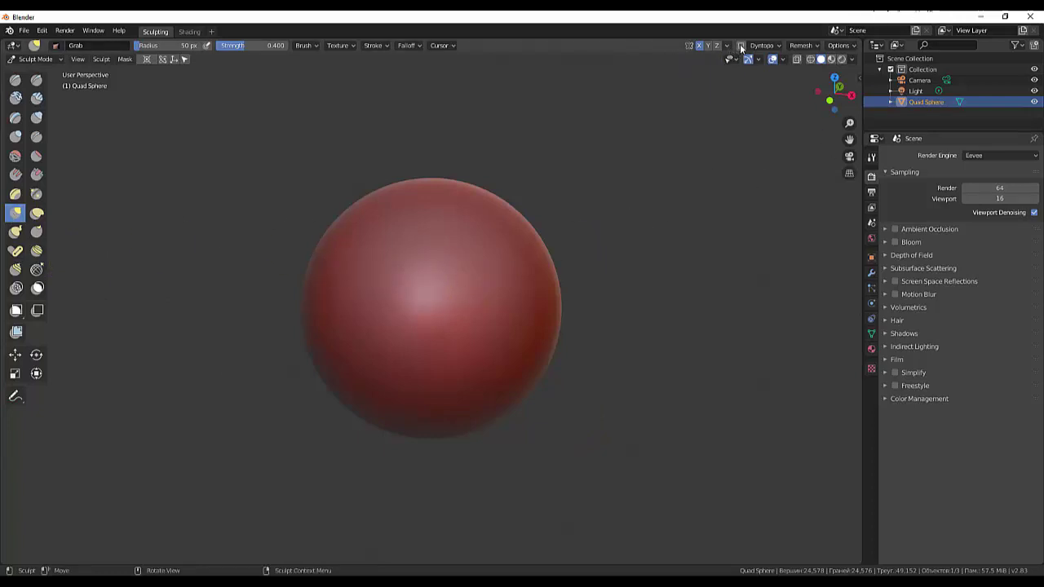
drag(400, 288, 385, 299)
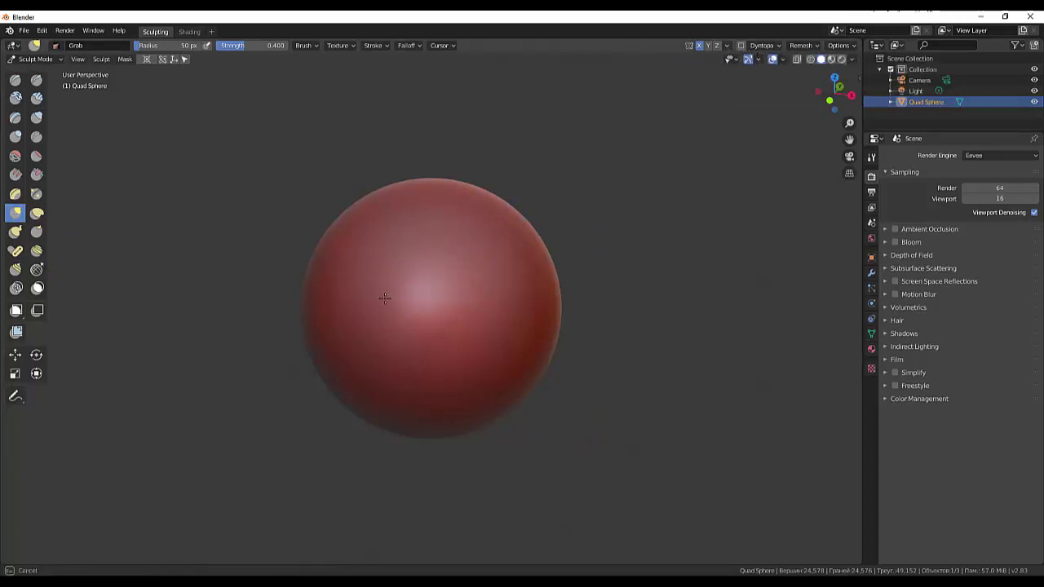
mouse_move(358, 261)
mouse_down()
mouse_move(316, 248)
mouse_move(204, 290)
mouse_up()
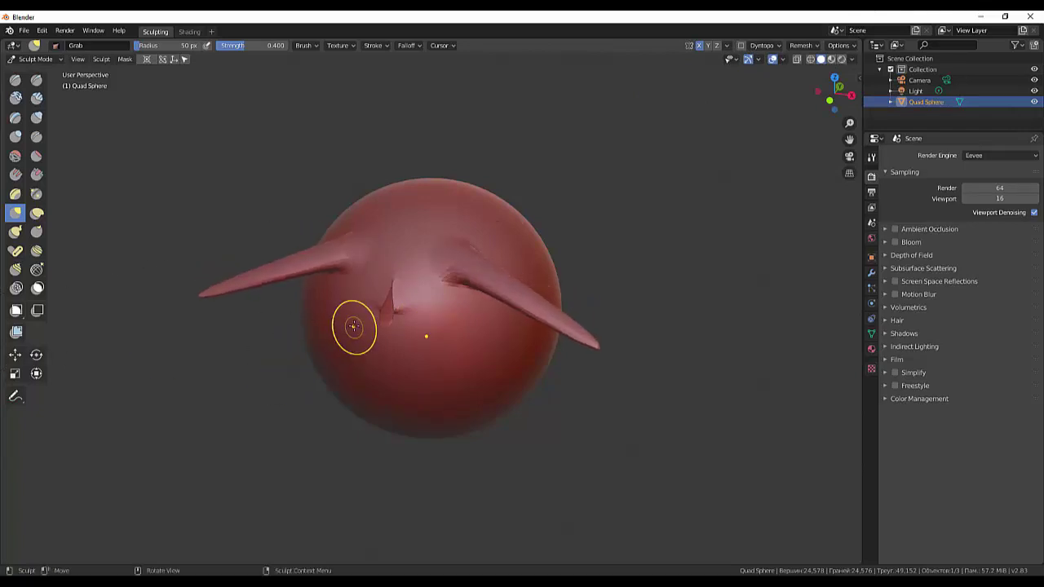
drag(489, 293, 575, 449)
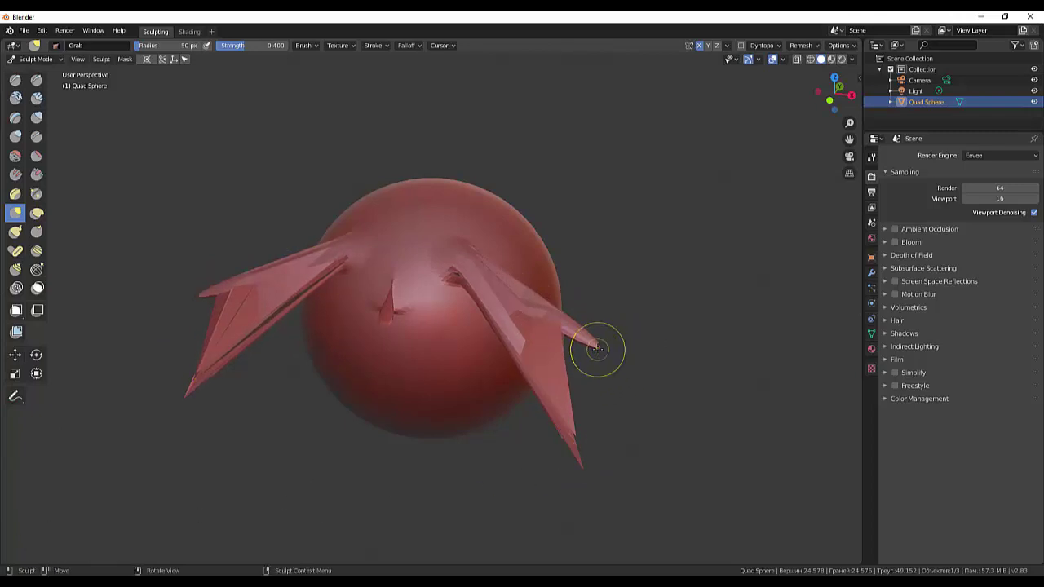
key(ctrl)
key(ctrl+z)
key(ctrl+z)
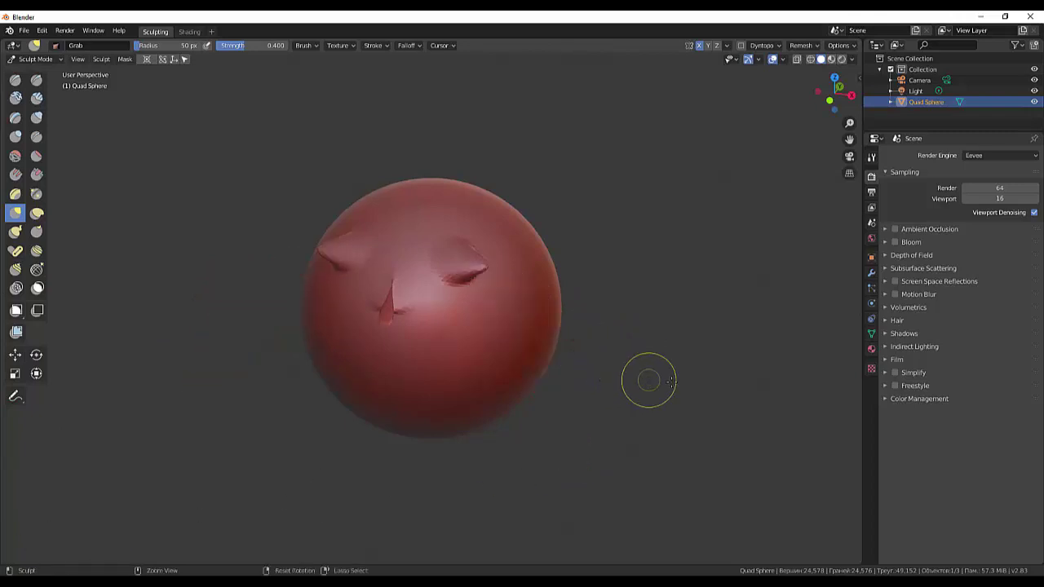
key(ctrl+z)
key(ctrl+z)
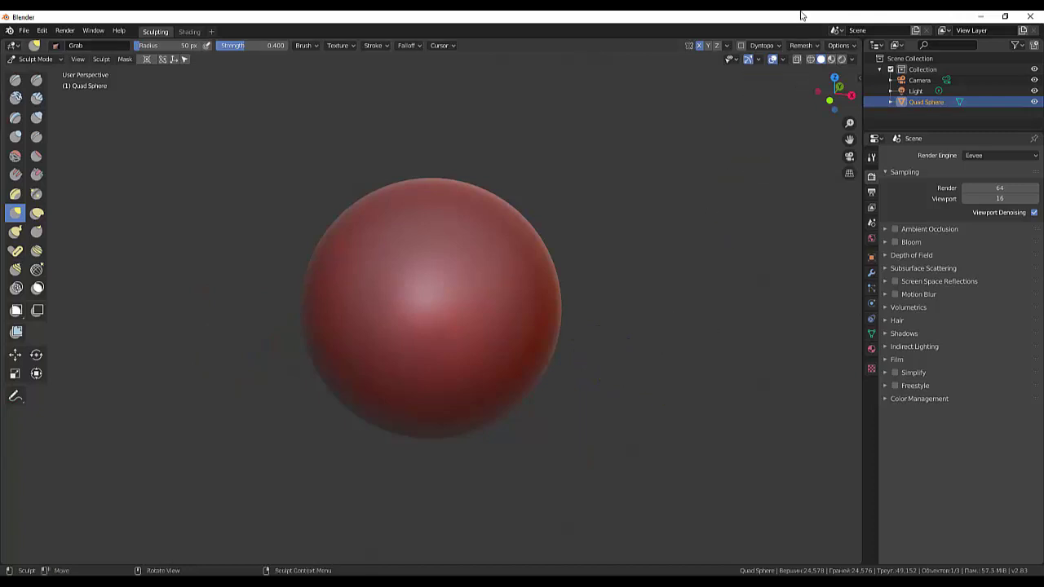
click(775, 47)
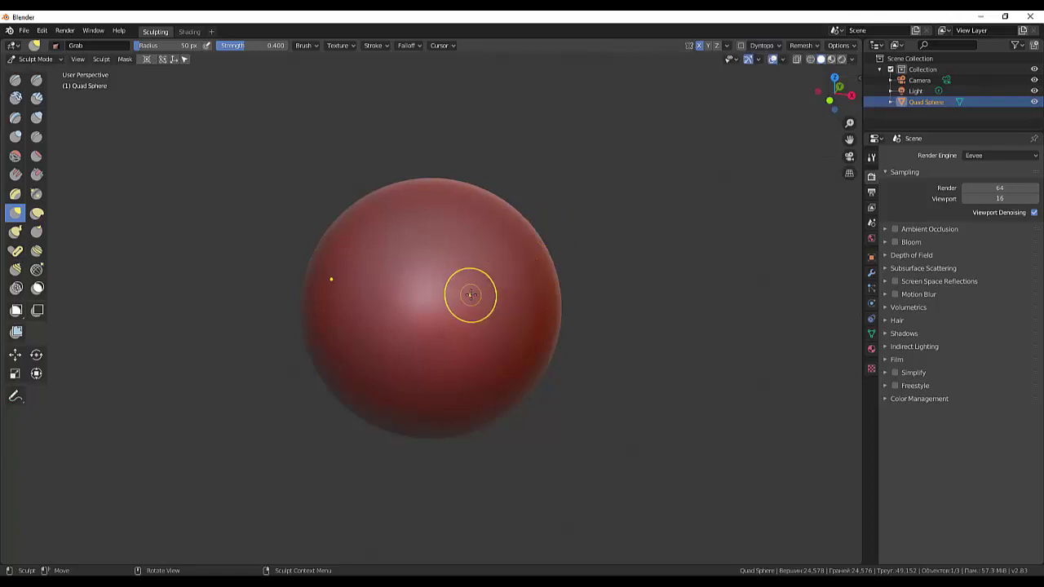
key(f)
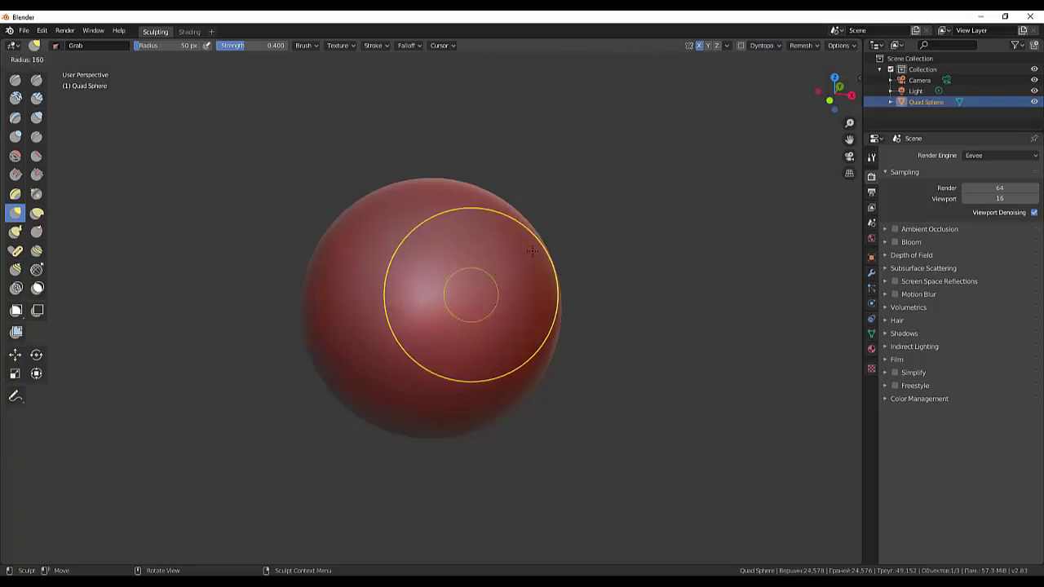
click(529, 253)
mouse_move(465, 337)
mouse_down()
mouse_move(508, 275)
mouse_move(538, 269)
mouse_move(545, 182)
mouse_up()
drag(490, 338, 514, 367)
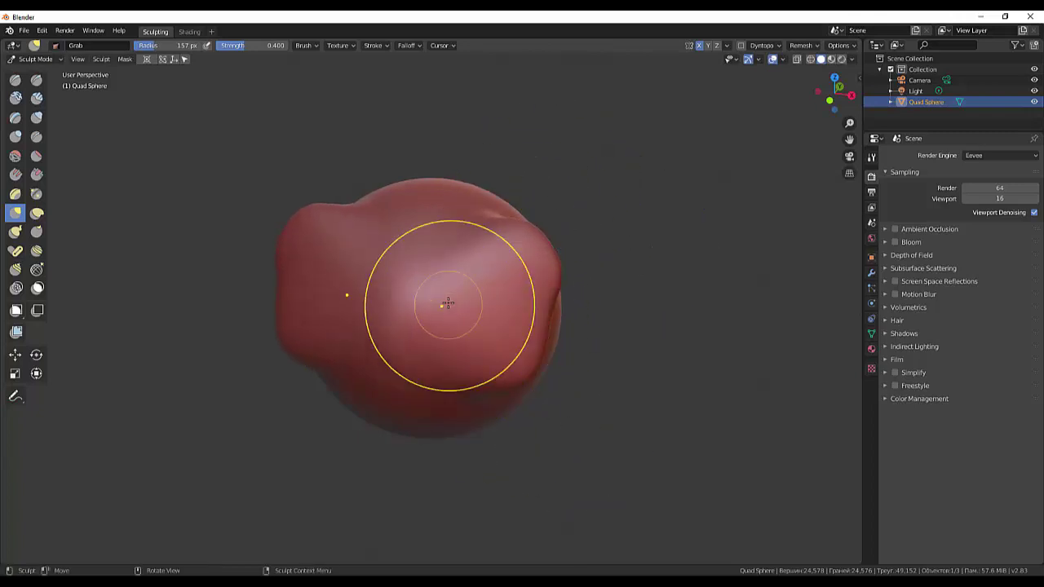
mouse_move(450, 302)
mouse_down()
mouse_move(473, 242)
mouse_move(427, 250)
mouse_up()
mouse_move(454, 303)
mouse_down()
mouse_move(513, 303)
mouse_move(530, 280)
mouse_move(538, 297)
mouse_up()
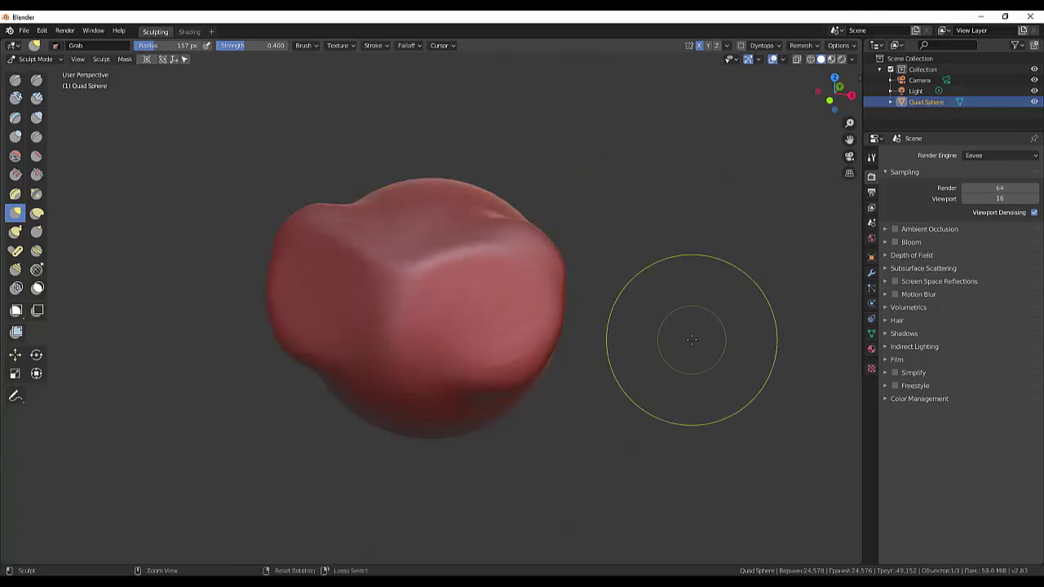
key(ctrl+z)
key(ctrl+z)
key(ctrl+z)
key(ctrl+z)
key(ctrl+z)
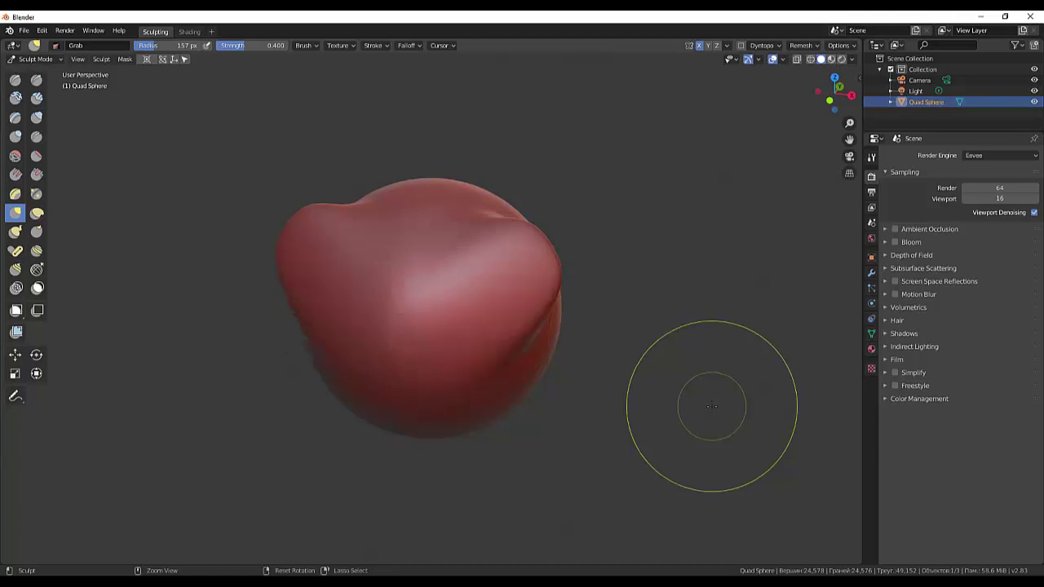
key(ctrl+z)
key(ctrl+z)
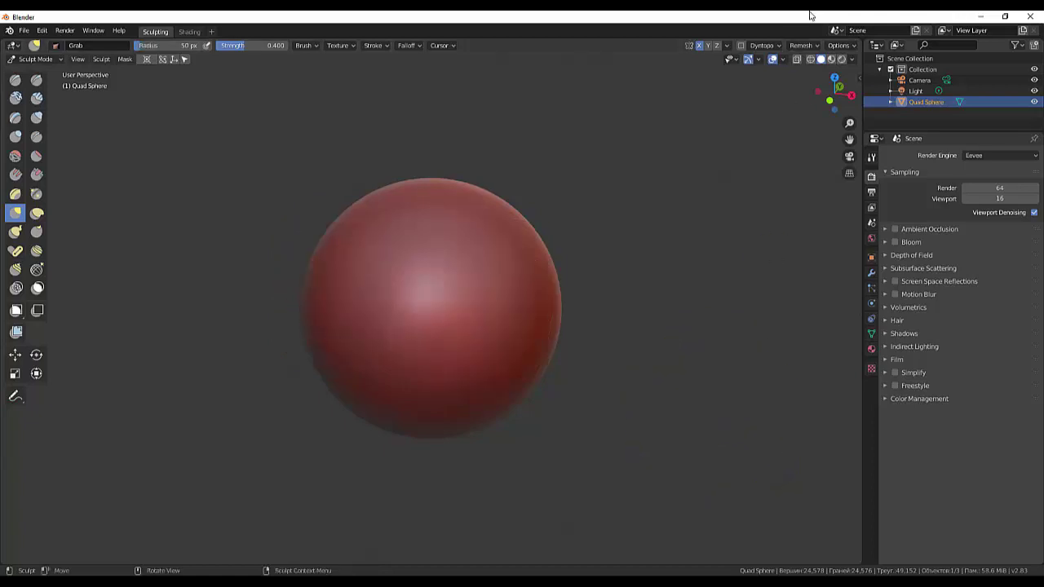
With a 141 px brush radius, pull the sphere into long mirrored horn-like spikes.
click(776, 48)
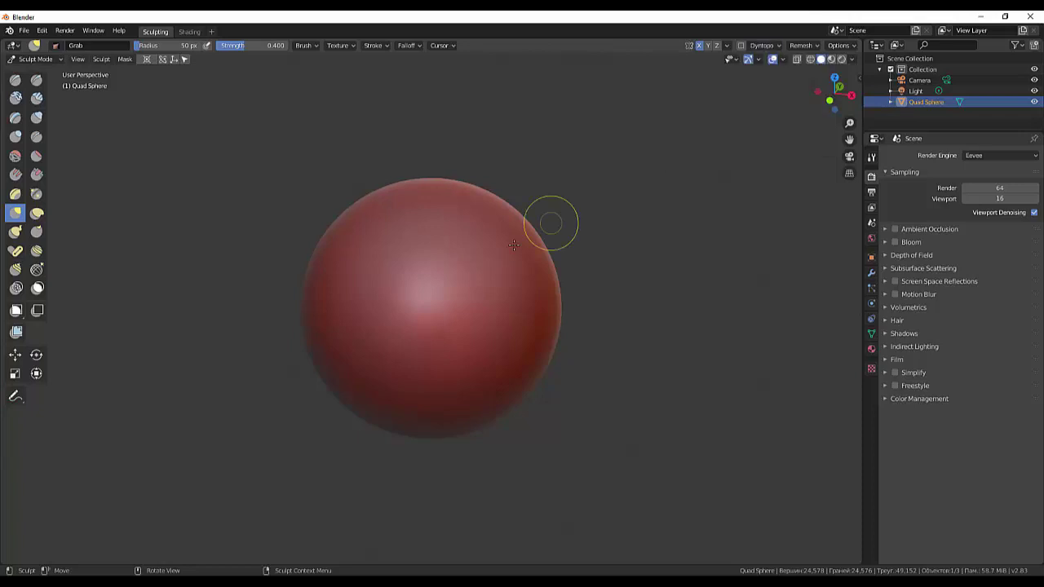
mouse_move(473, 286)
mouse_down()
mouse_move(644, 194)
mouse_move(512, 272)
mouse_up()
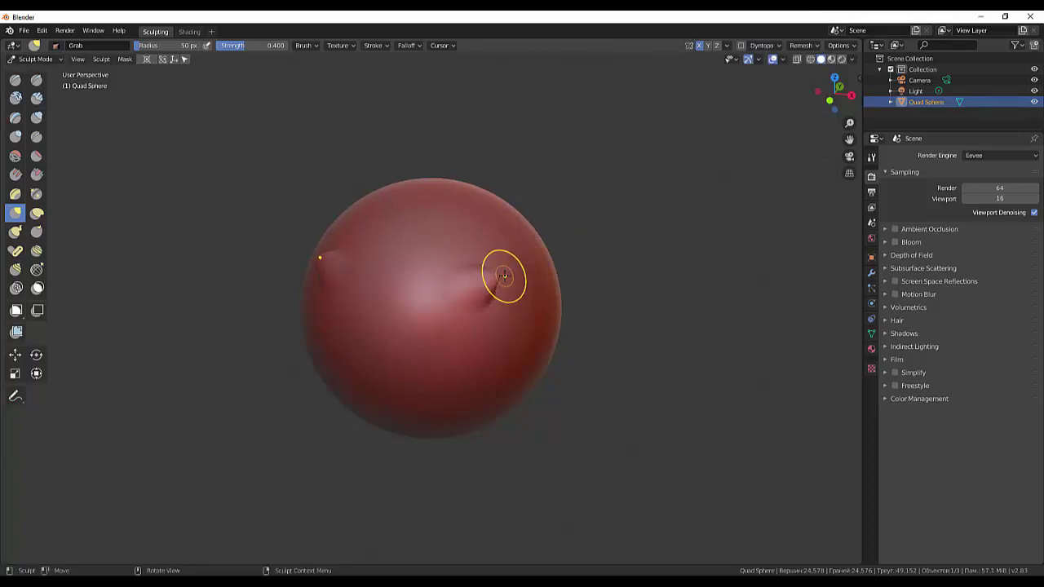
drag(500, 282, 451, 293)
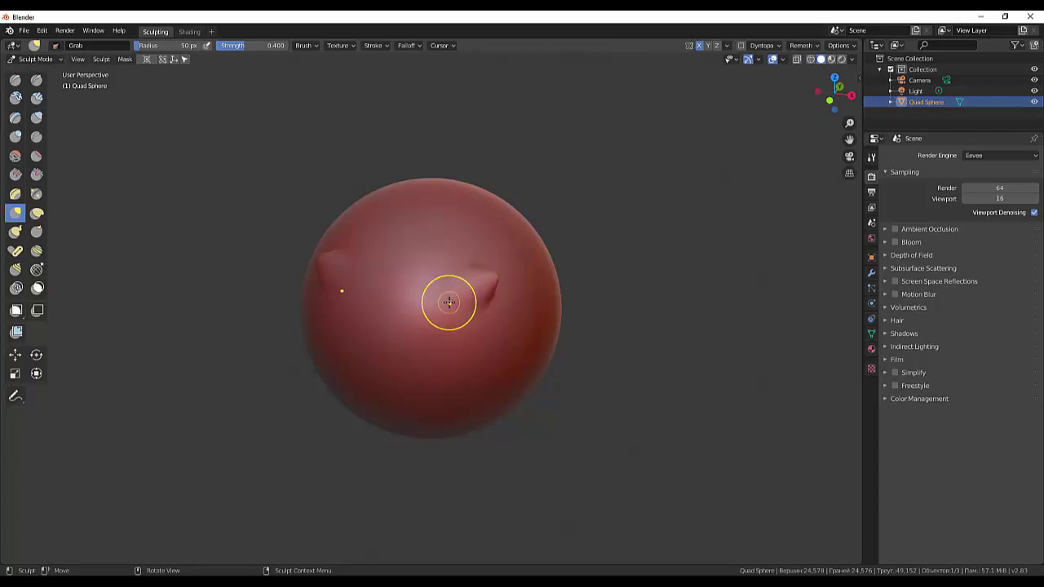
key(f)
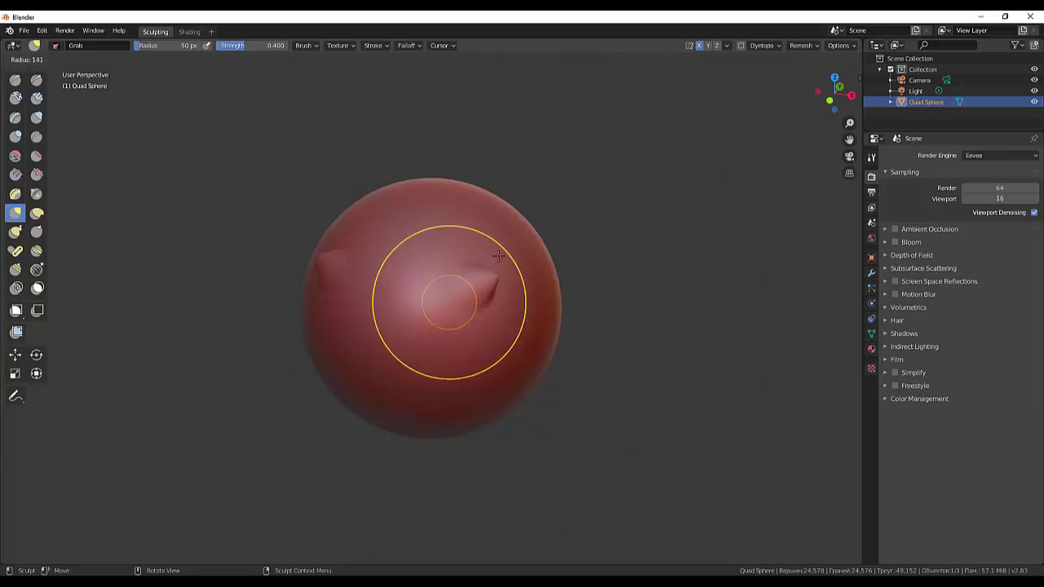
click(494, 256)
mouse_move(467, 308)
mouse_down()
mouse_move(555, 280)
mouse_move(424, 337)
mouse_move(431, 209)
mouse_up()
Undo the last pull, add a smaller central bump, and draw ridges over it with the Draw brush.
key(ctrl+z)
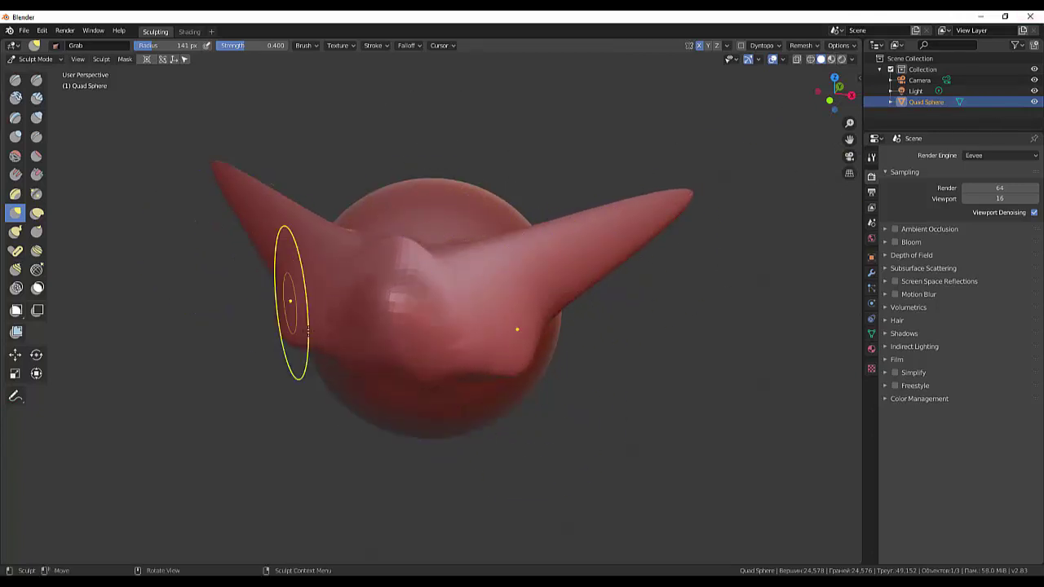
mouse_move(362, 303)
mouse_down()
mouse_move(375, 287)
mouse_move(391, 327)
mouse_up()
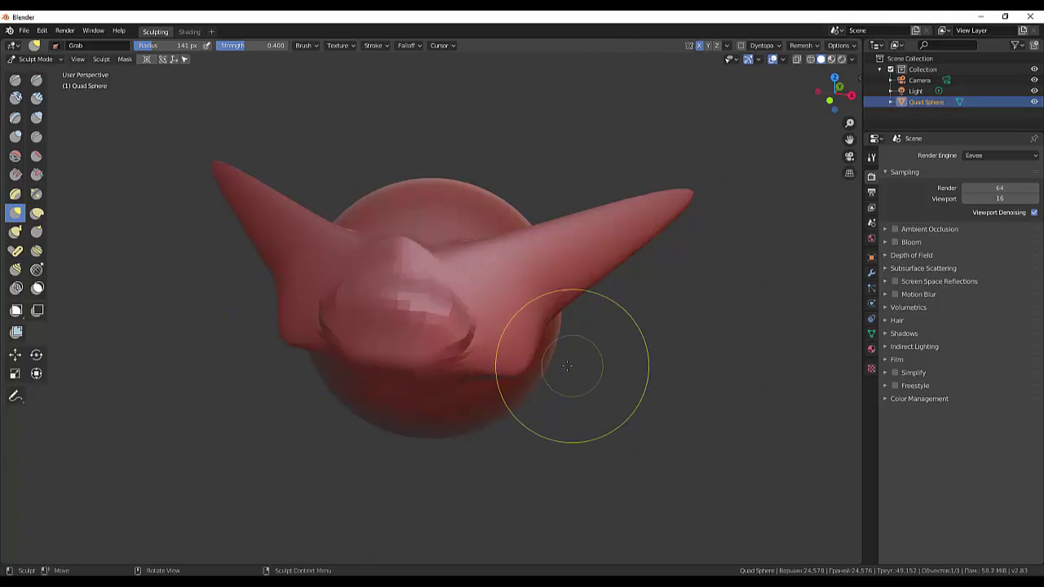
click(14, 79)
mouse_move(384, 342)
mouse_down()
mouse_move(598, 220)
mouse_move(373, 296)
mouse_move(528, 320)
mouse_move(506, 307)
mouse_move(520, 325)
mouse_up()
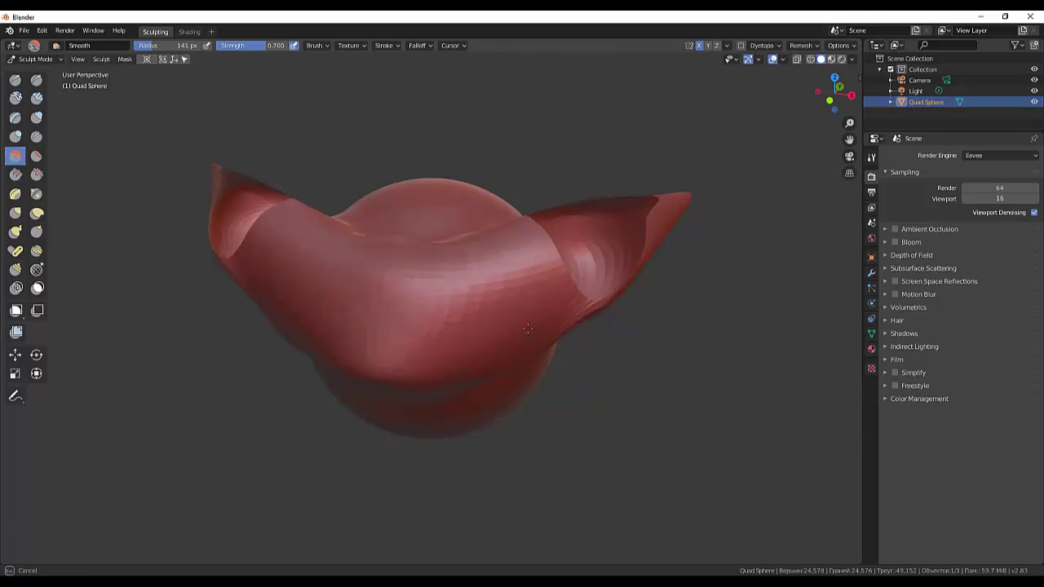
Smooth the central fold, then undo all strokes back to the plain sphere.
shift+drag(520, 325, 560, 512)
key(ctrl+z)
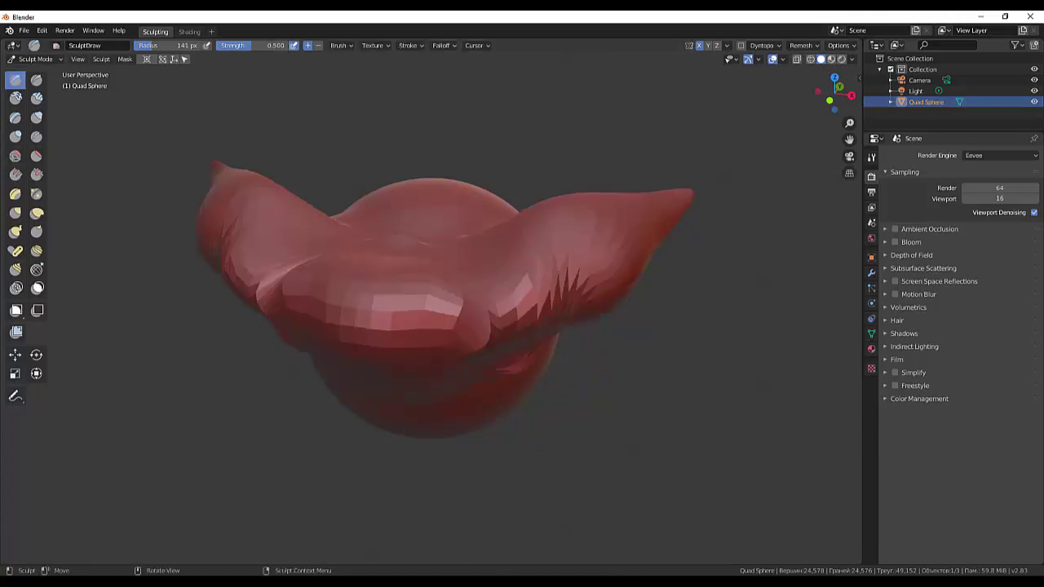
key(ctrl+z)
key(ctrl+z)
key(ctrl+z)
key(ctrl+z)
key(ctrl+z)
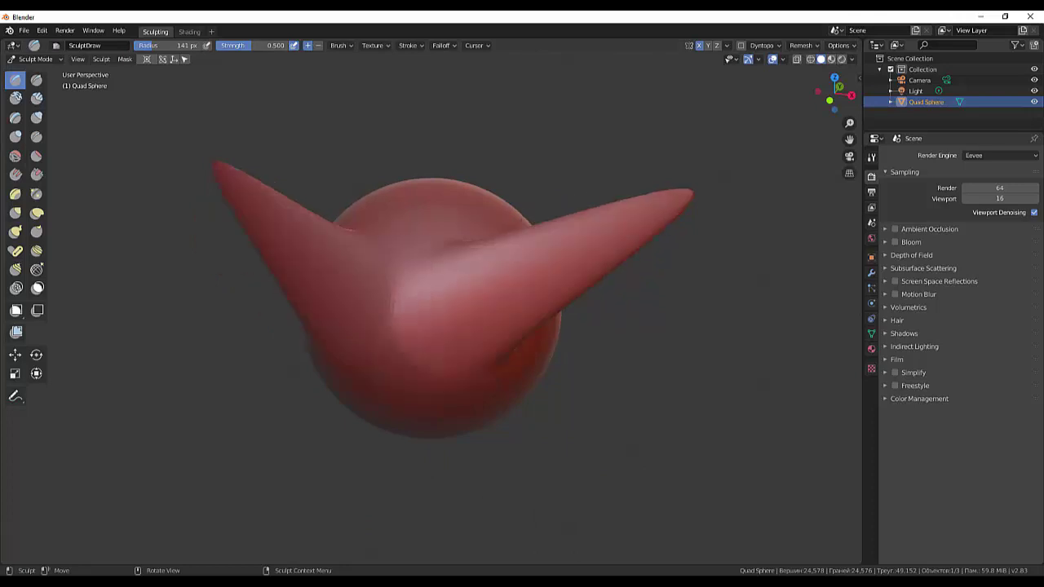
key(ctrl+z)
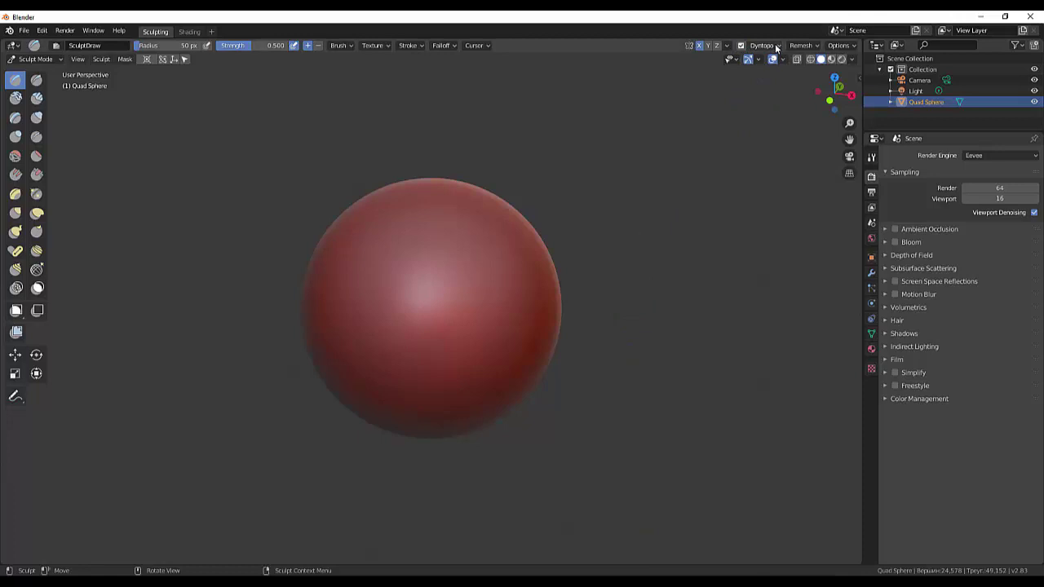
Set Dyntopo detailing to Constant Detail at resolution 3.00.
click(776, 47)
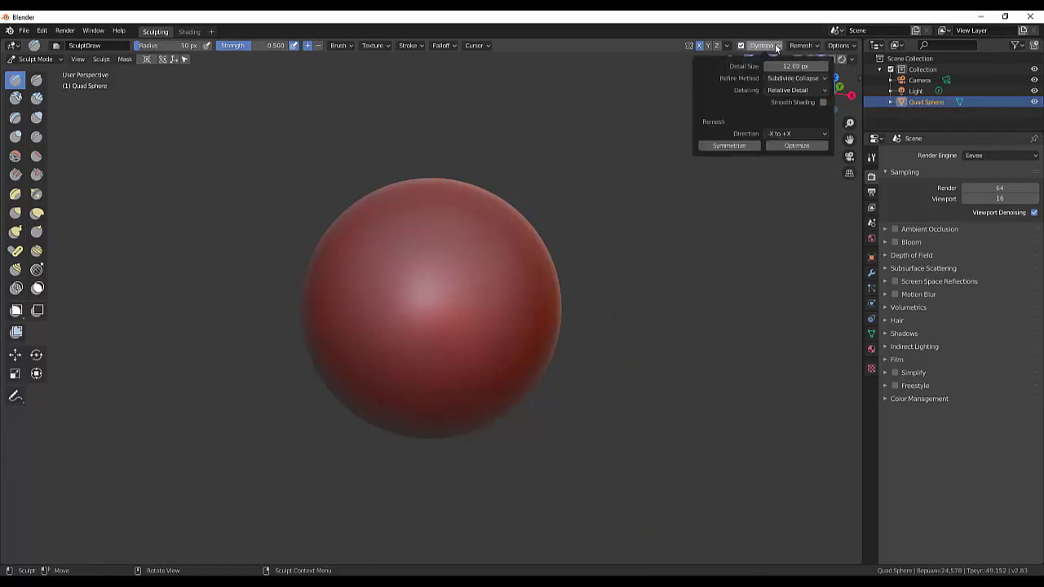
click(789, 91)
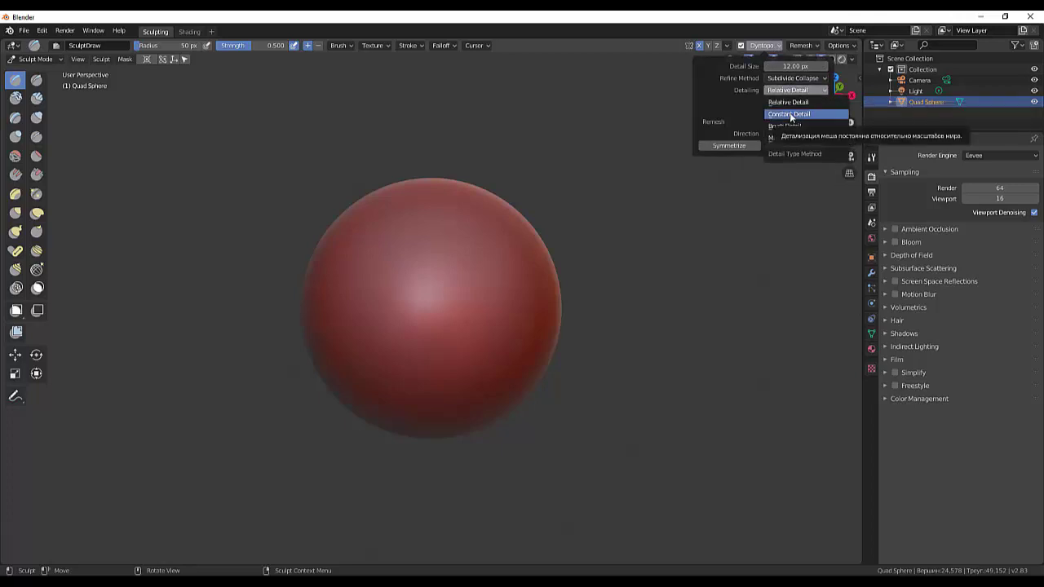
click(790, 115)
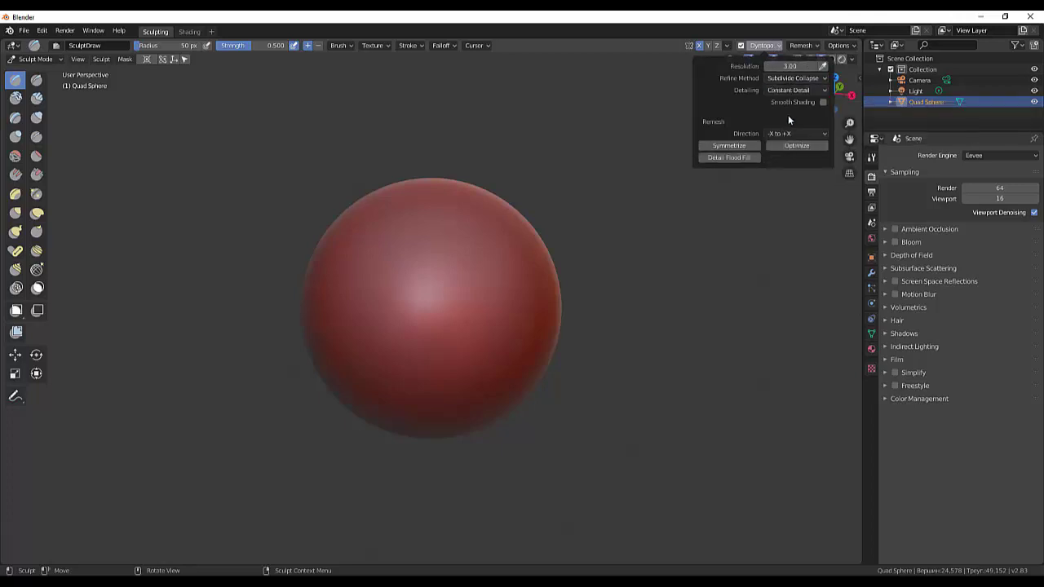
Draw a few faceted test strokes on the sphere, then undo them.
mouse_move(462, 291)
mouse_down()
mouse_move(449, 285)
mouse_move(449, 392)
mouse_up()
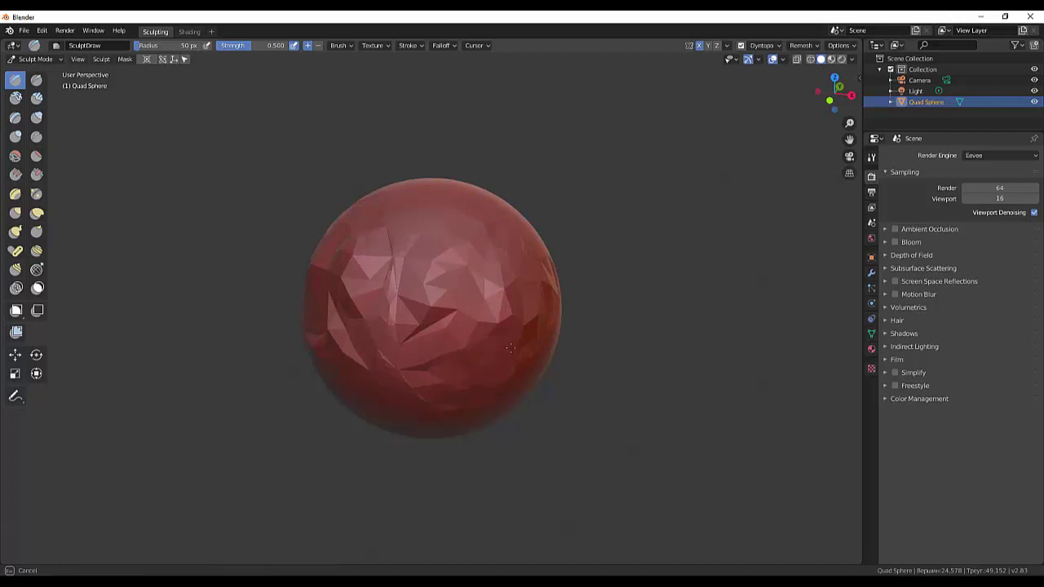
mouse_move(510, 348)
mouse_down()
mouse_move(471, 307)
mouse_move(503, 308)
mouse_up()
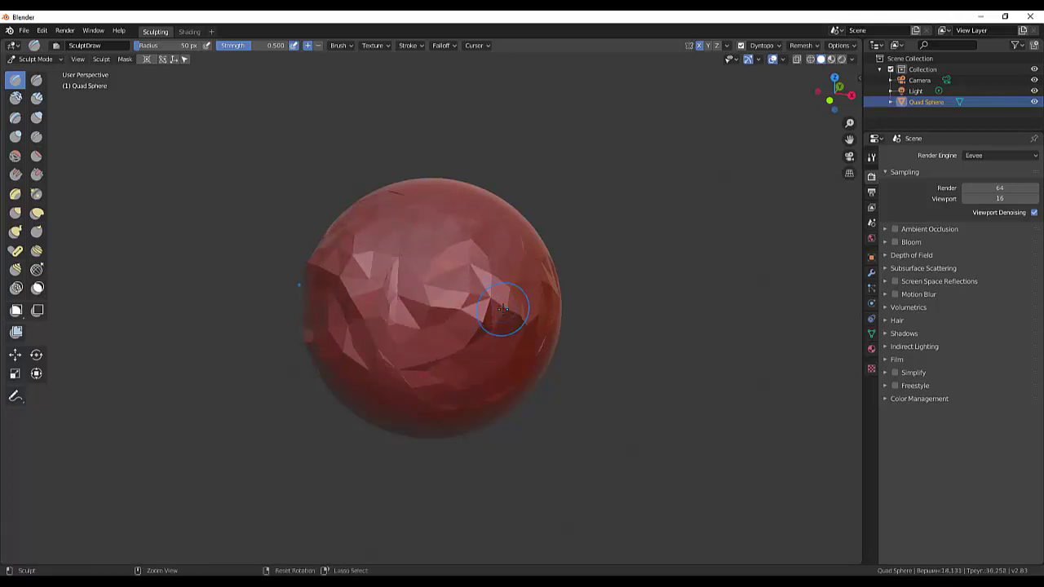
key(ctrl+z)
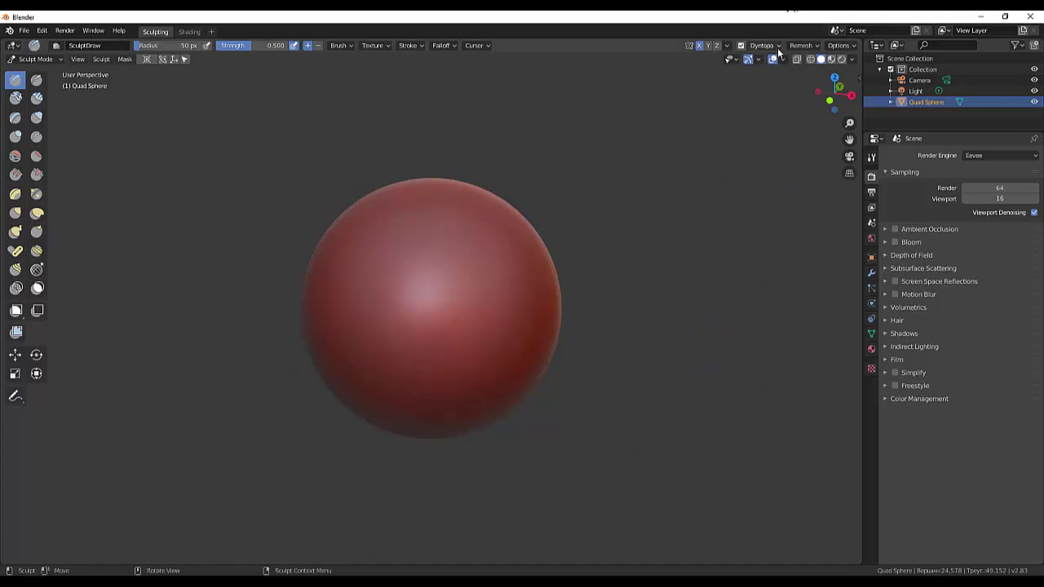
At resolution 12.30, draw ridges and soften them with Smooth, then raise resolution to 16.20.
click(779, 49)
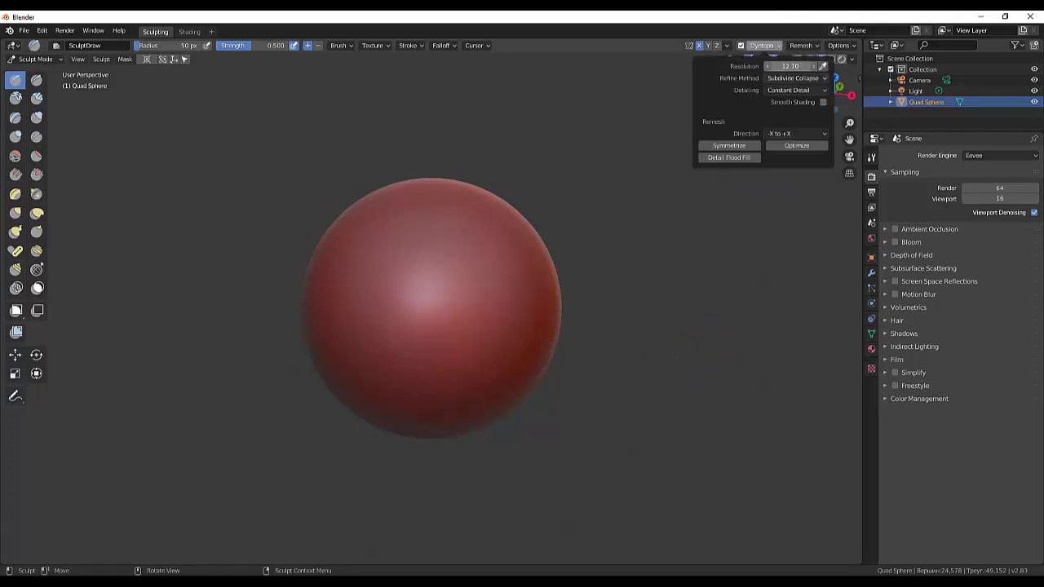
mouse_move(508, 284)
mouse_down()
mouse_move(468, 280)
mouse_move(422, 352)
mouse_move(431, 310)
mouse_move(469, 275)
mouse_move(494, 282)
mouse_up()
key(s)
mouse_move(457, 322)
mouse_down()
mouse_move(470, 266)
mouse_move(481, 277)
mouse_up()
mouse_move(479, 336)
mouse_down()
mouse_move(469, 297)
mouse_move(424, 349)
mouse_up()
key(x)
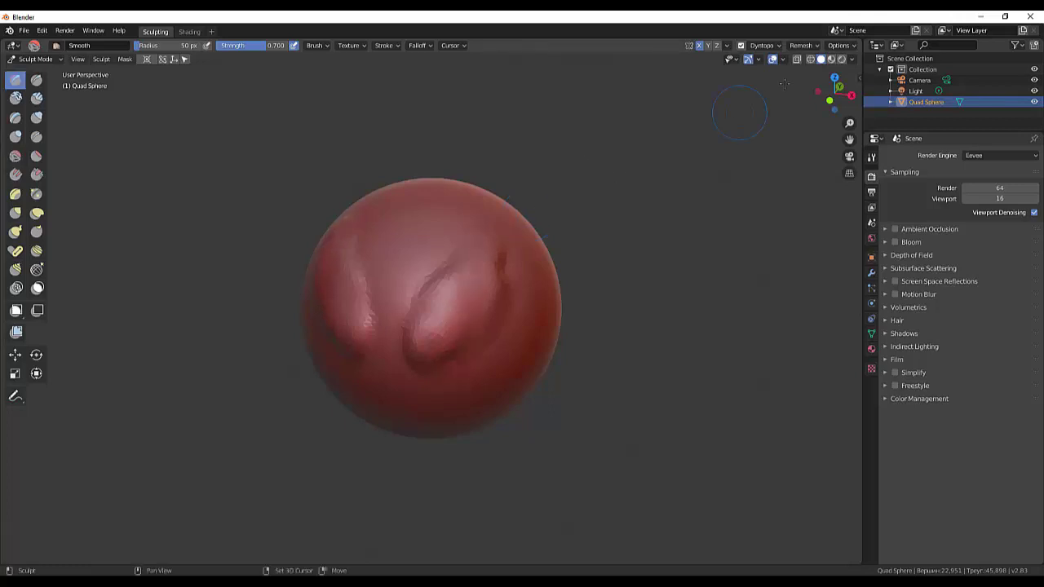
click(779, 47)
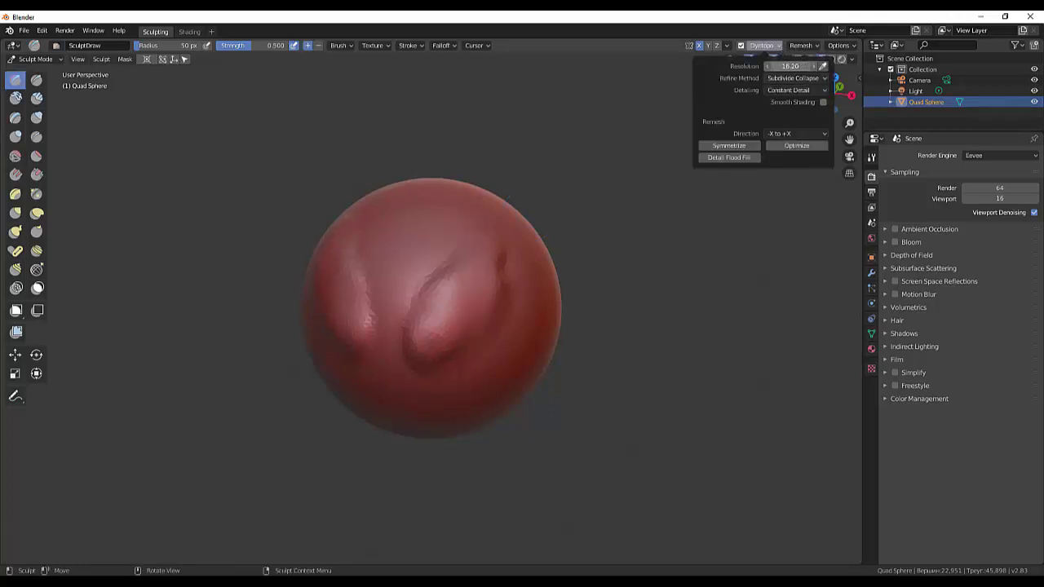
Draw finger-like ridges on the sphere's upper centre, then smooth them away.
drag(419, 236, 449, 212)
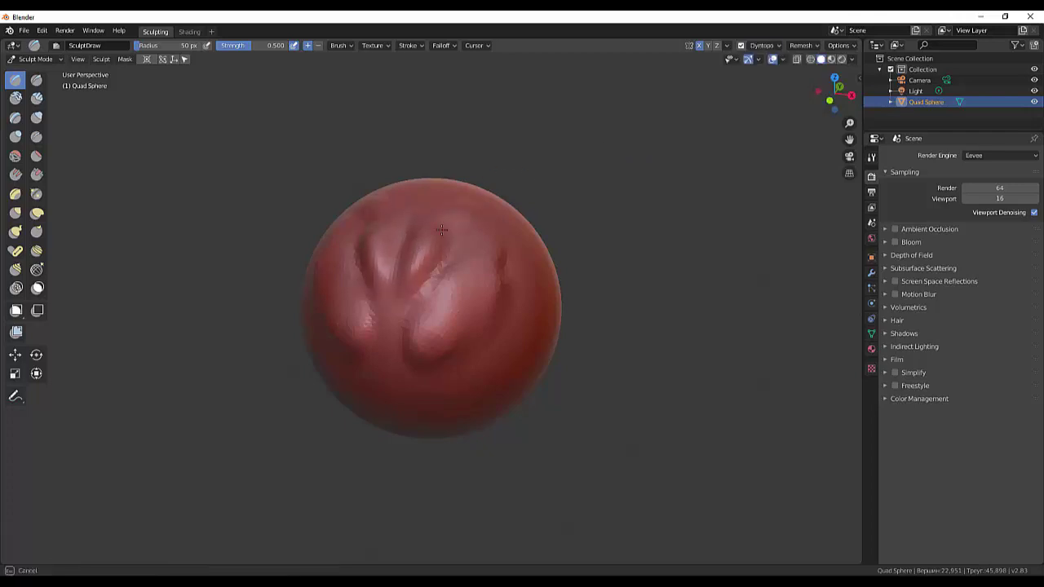
key(s)
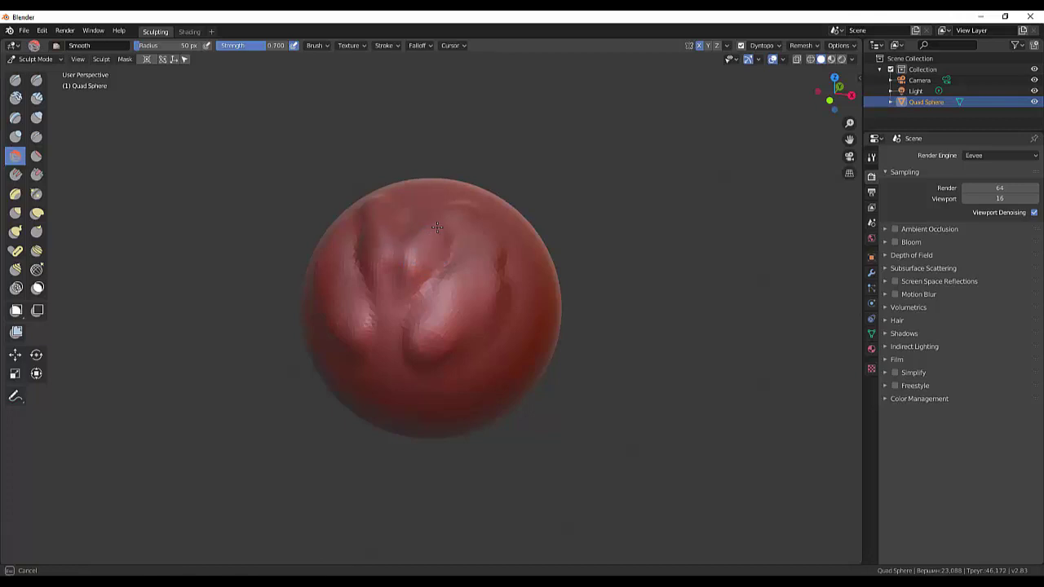
mouse_move(408, 245)
mouse_down()
mouse_move(493, 294)
mouse_move(472, 287)
mouse_up()
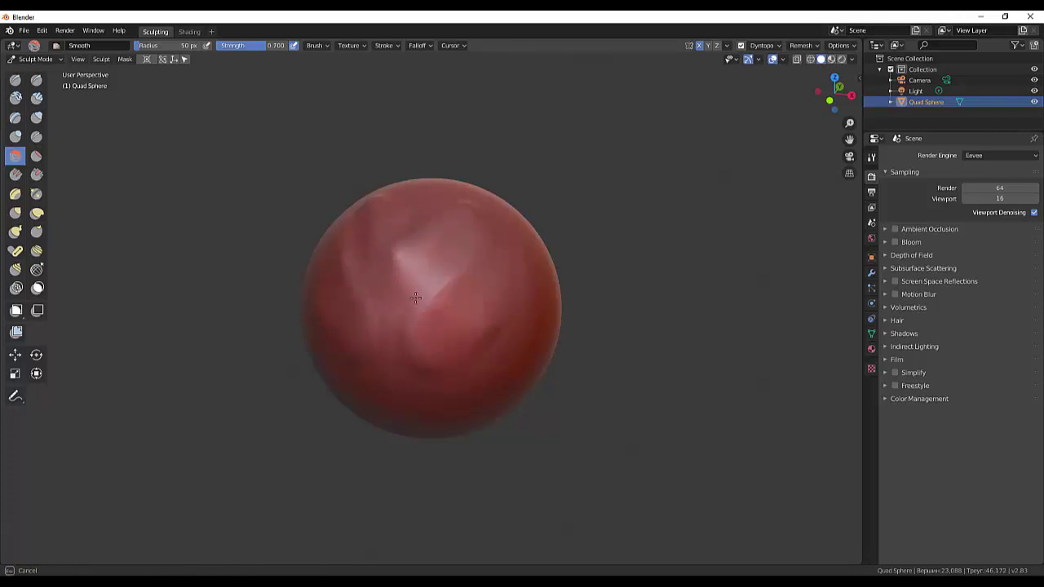
drag(455, 248, 465, 232)
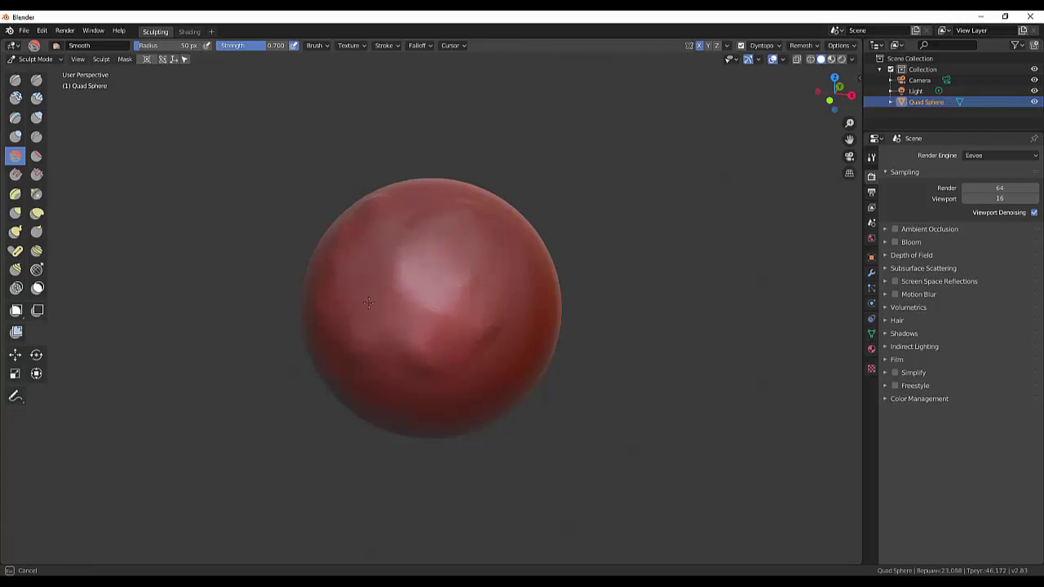
key(x)
Sculpt a rounded bulge on the sphere's right side and orbit to inspect it.
click(762, 45)
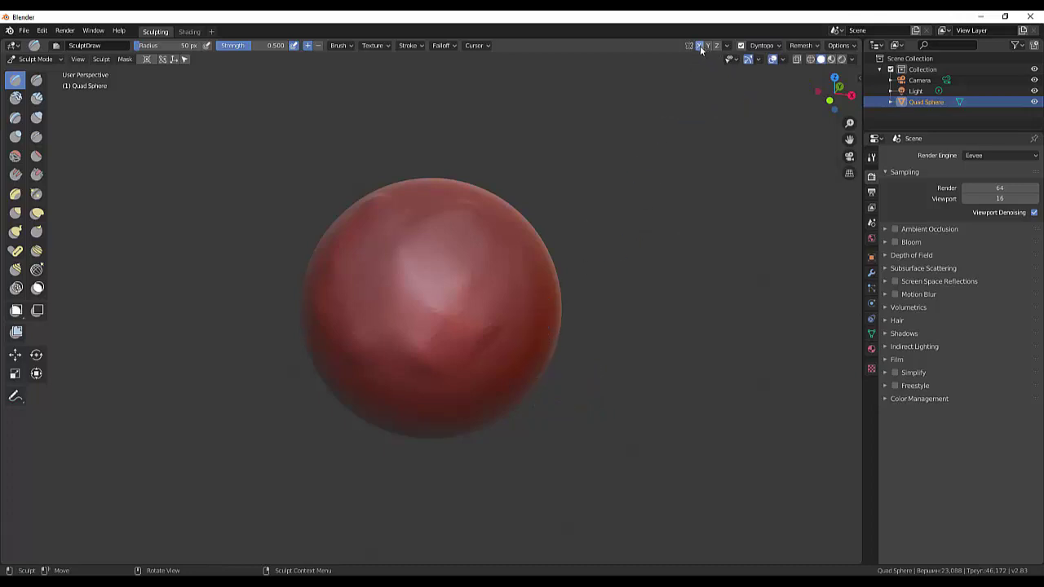
mouse_move(527, 325)
mouse_down()
mouse_move(534, 316)
mouse_move(541, 327)
mouse_move(496, 306)
mouse_up()
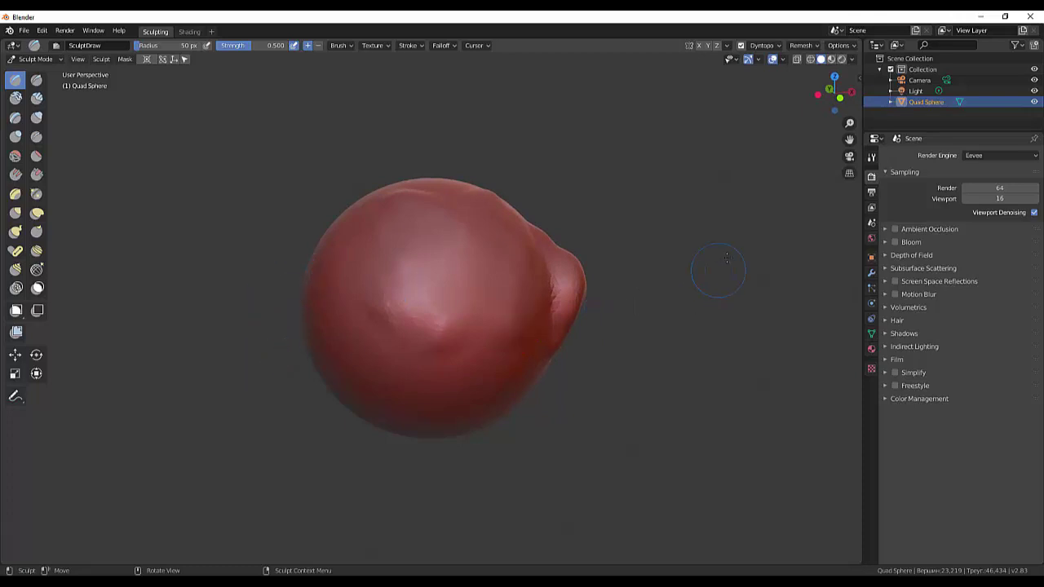
middle_drag(726, 258, 716, 275)
middle_drag(730, 267, 731, 269)
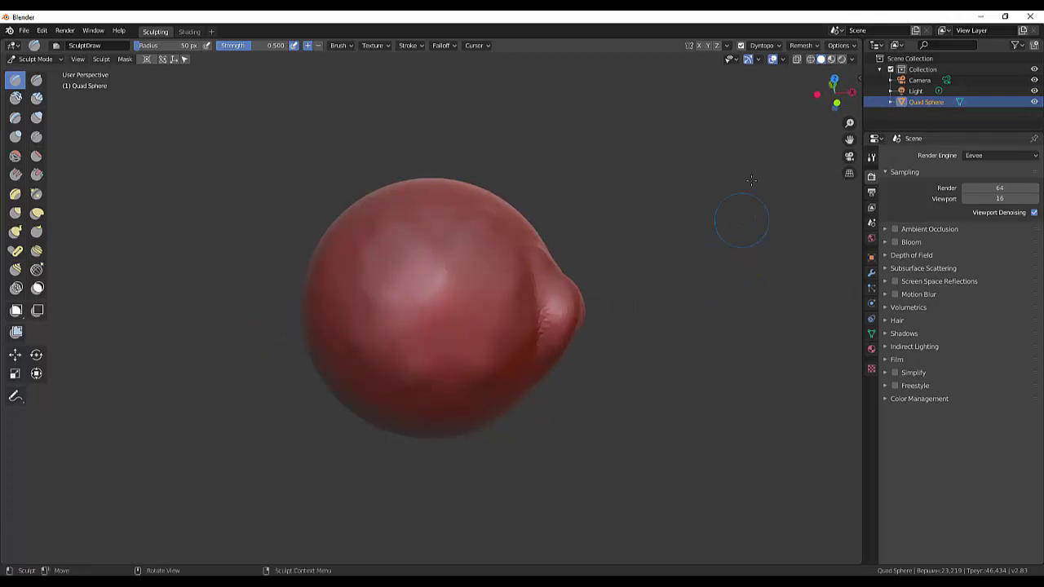
click(763, 46)
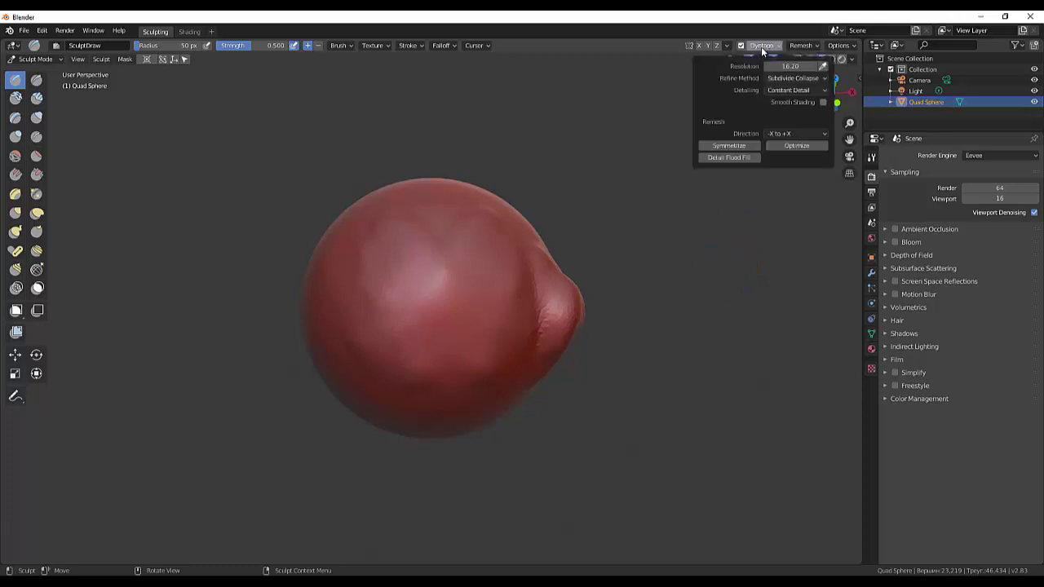
Symmetrize the sphere from -X to +X so the right-side bulge disappears.
click(733, 148)
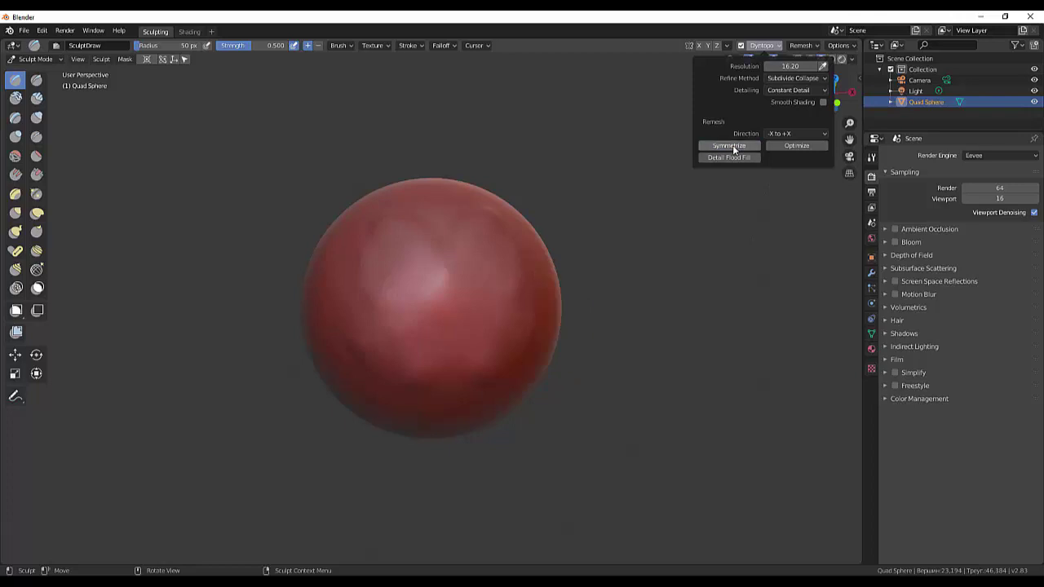
click(733, 148)
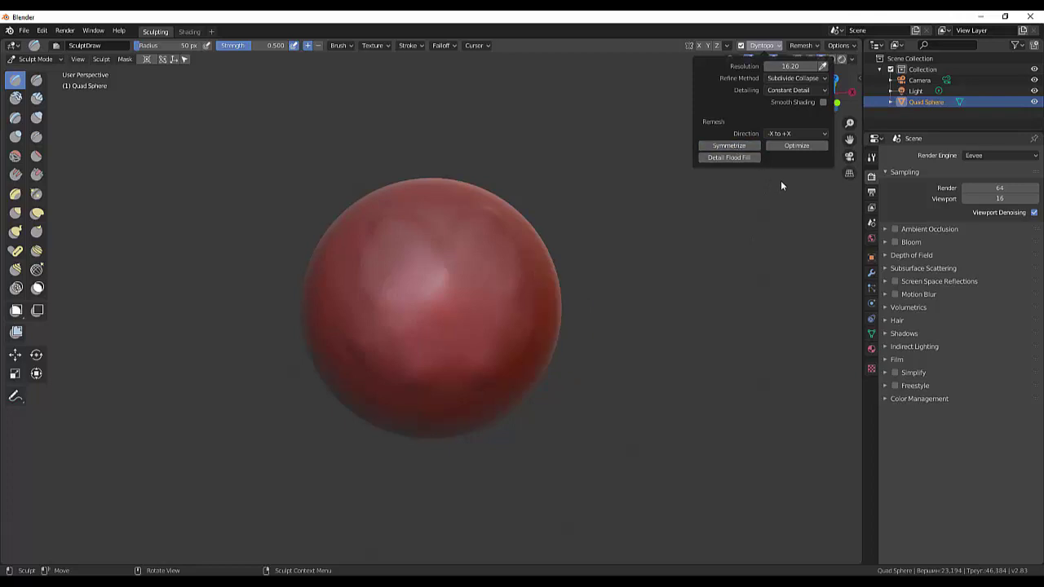
click(767, 47)
click(790, 133)
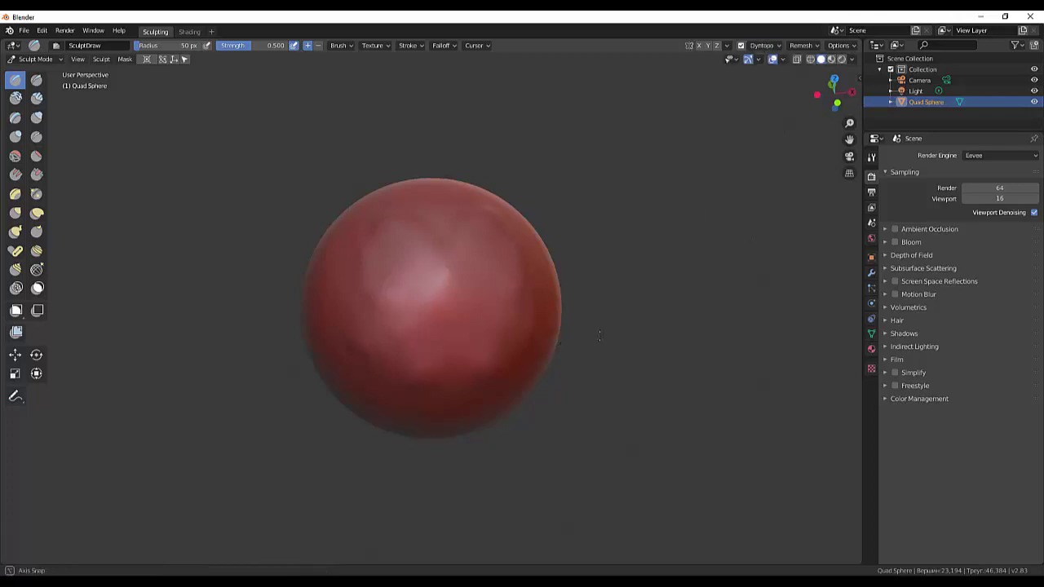
Build up a rounded bulge on the sphere's right edge with Draw strokes.
mouse_move(754, 181)
middle_down()
mouse_move(90, 458)
mouse_move(646, 300)
mouse_move(550, 330)
middle_up()
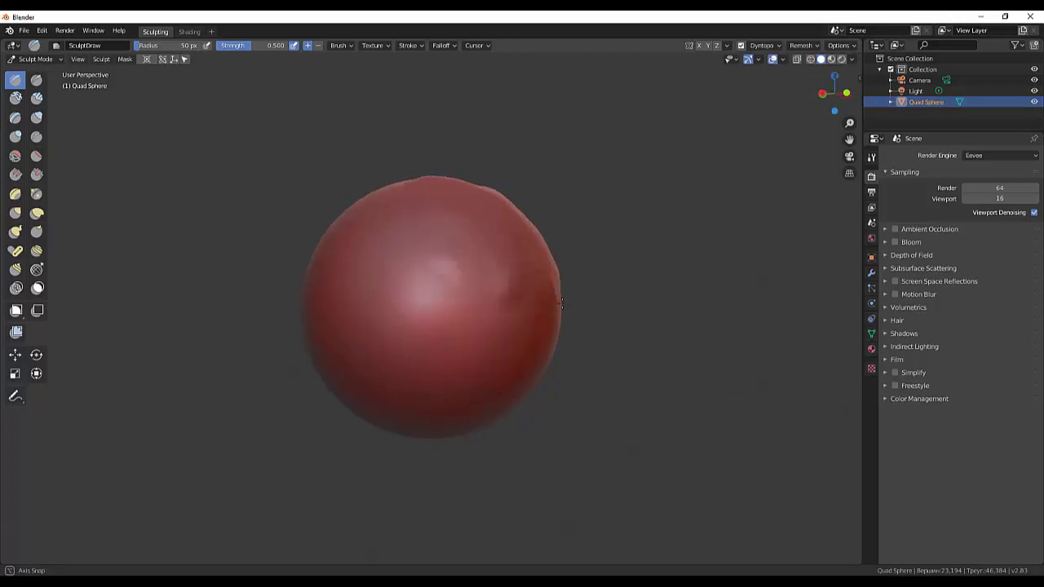
drag(550, 330, 562, 273)
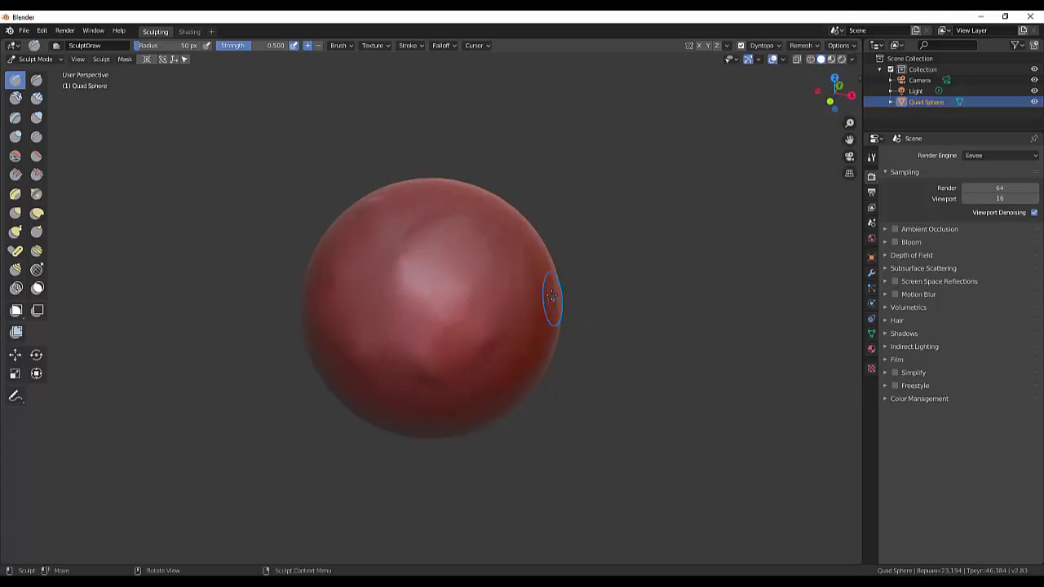
drag(554, 319, 553, 334)
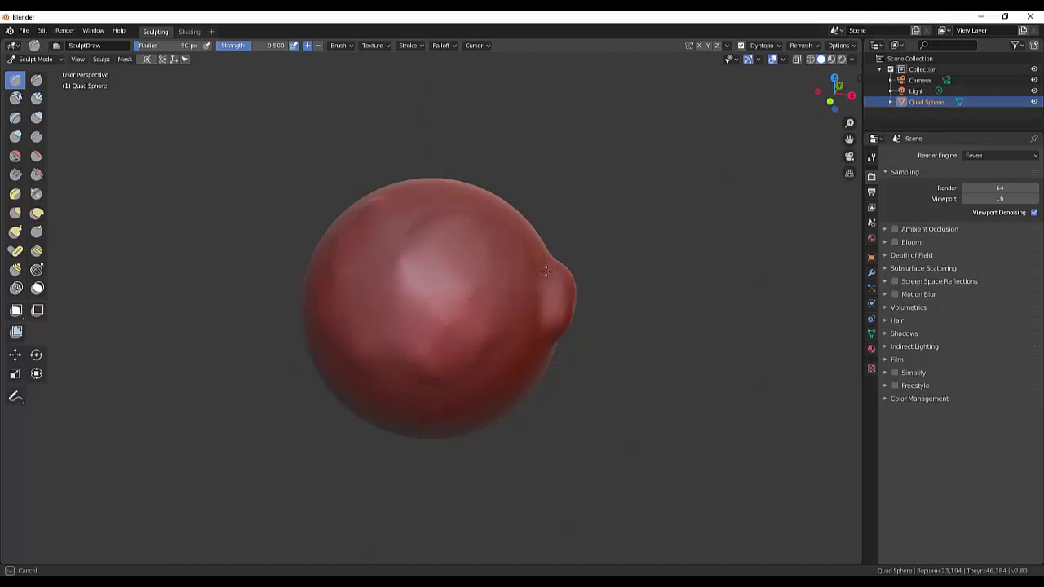
mouse_move(550, 320)
mouse_down()
mouse_move(545, 298)
mouse_move(552, 344)
mouse_up()
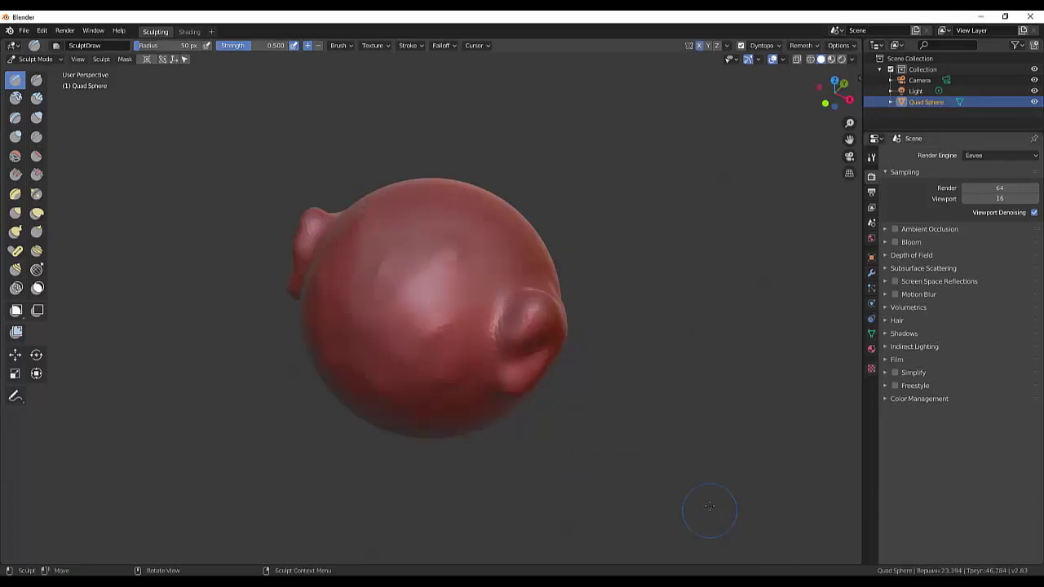
Check the bulge from the front and undo extra strokes, leaving one small right-side knob.
mouse_move(699, 501)
middle_down()
mouse_move(762, 453)
mouse_move(737, 470)
mouse_move(720, 464)
middle_up()
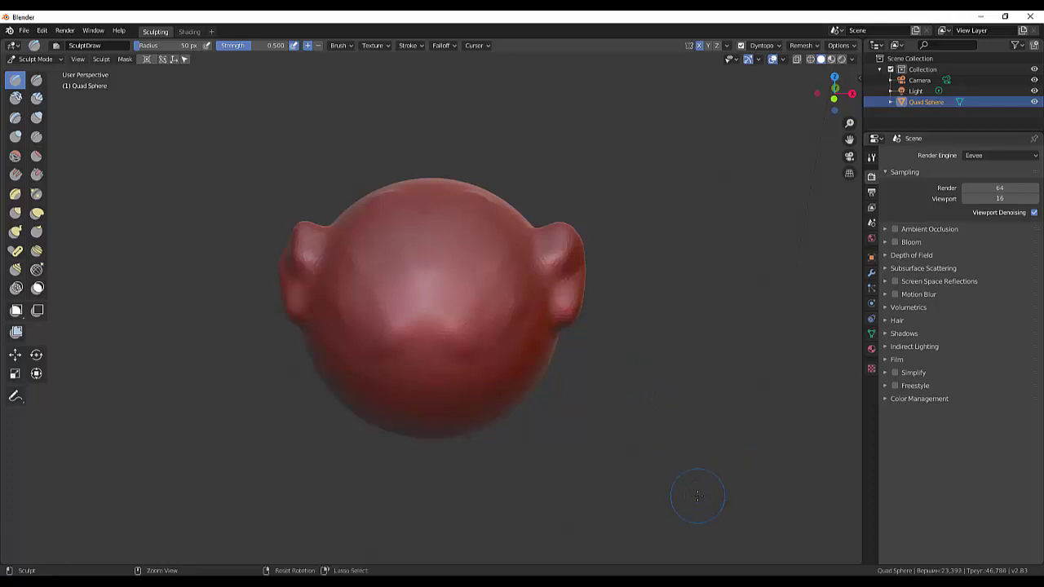
key(ctrl+z)
key(ctrl+z)
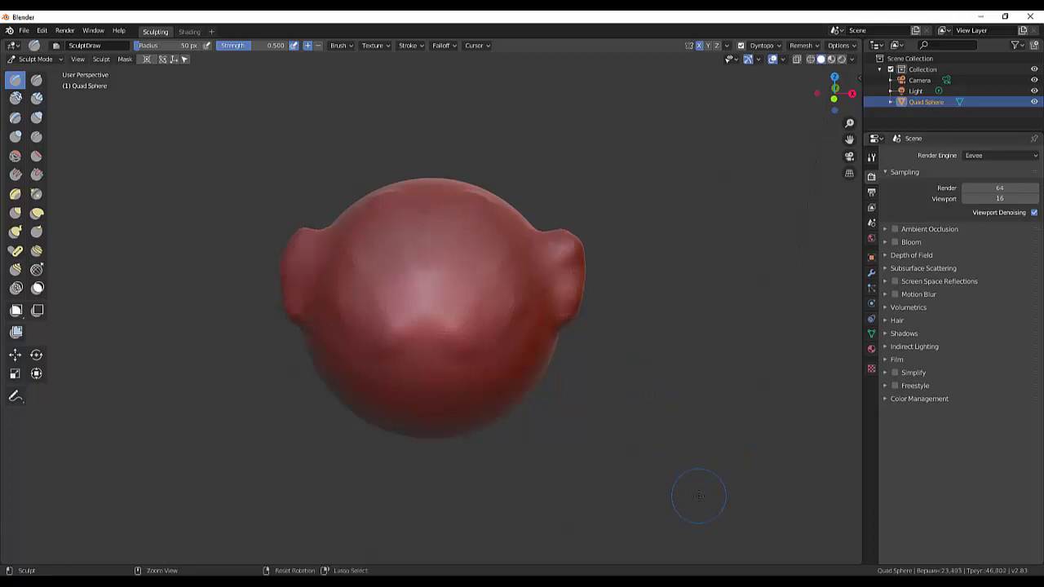
key(ctrl+z)
key(ctrl+z)
key(ctrl+z)
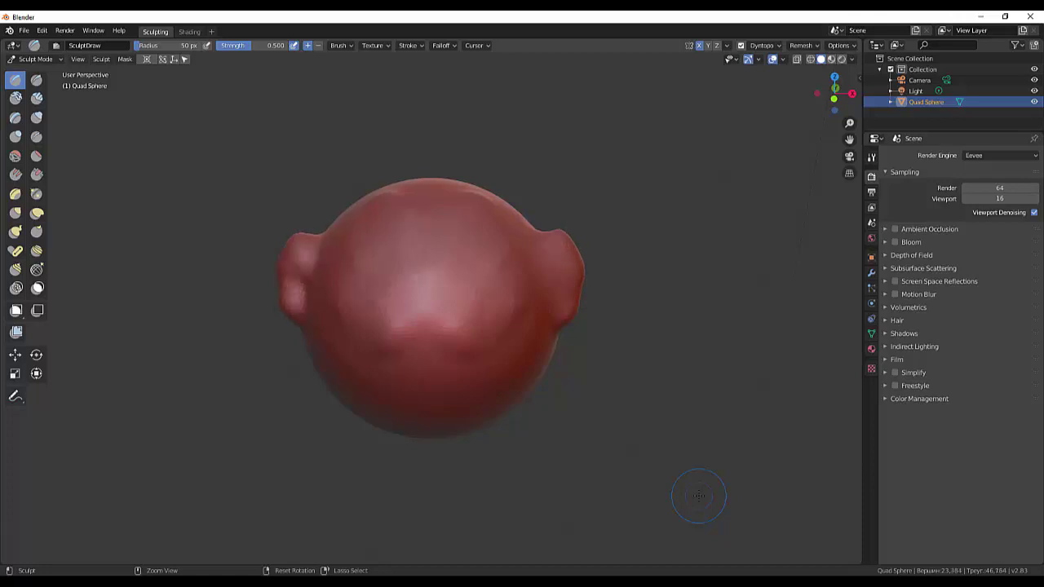
key(ctrl+z)
key(ctrl+z)
key(ctrl+z)
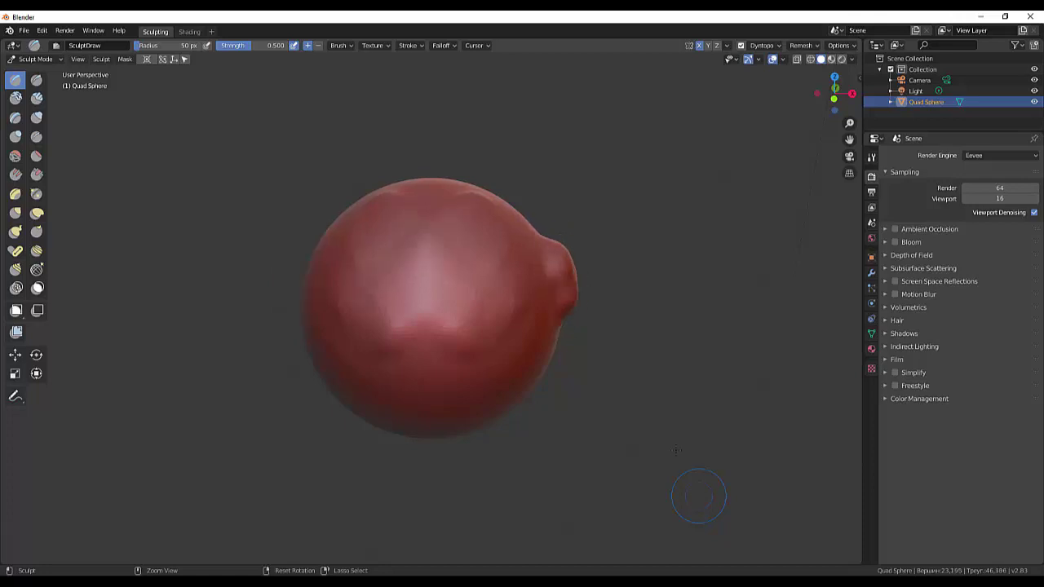
click(562, 263)
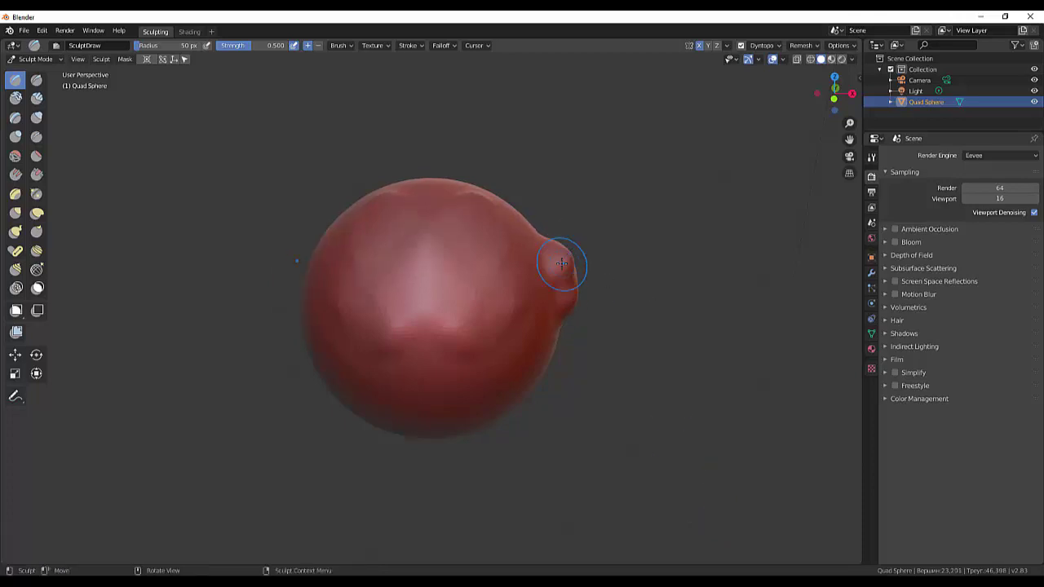
key(ctrl+z)
Grab the right-side knob outward into a taller flap-like ear, undoing unwanted steps.
click(14, 213)
mouse_move(555, 252)
mouse_down()
mouse_move(576, 210)
mouse_move(572, 263)
mouse_move(571, 239)
mouse_up()
key(ctrl+z)
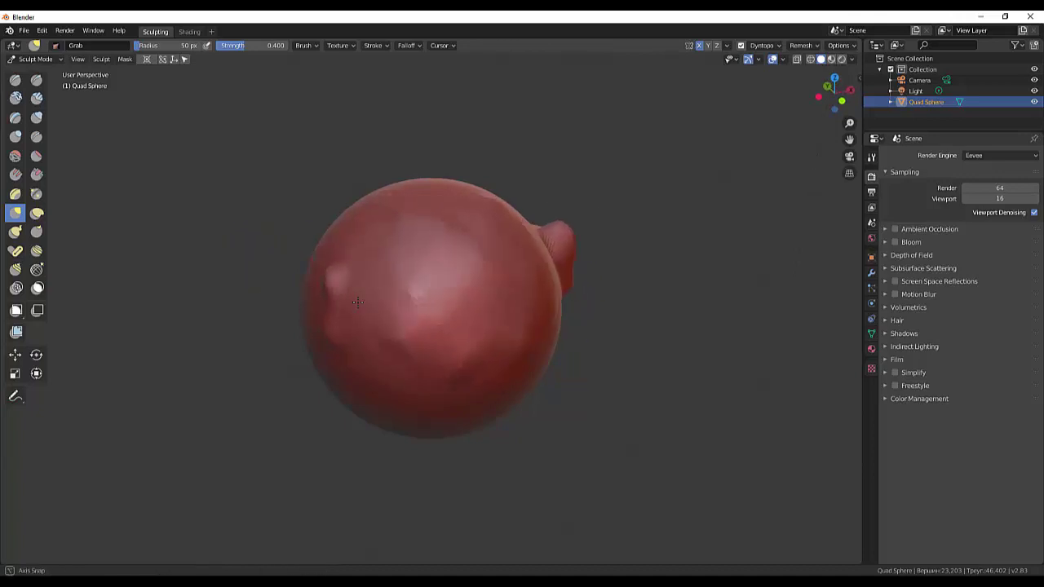
key(ctrl+z)
key(ctrl+z)
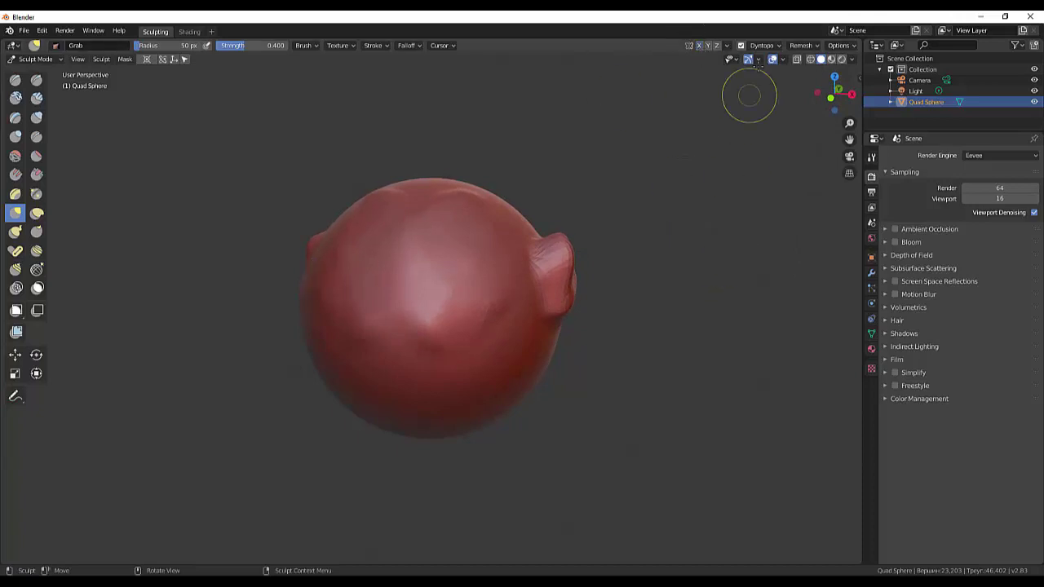
Symmetrize +X to -X to copy the right ear onto the left, then orbit to check both.
click(778, 47)
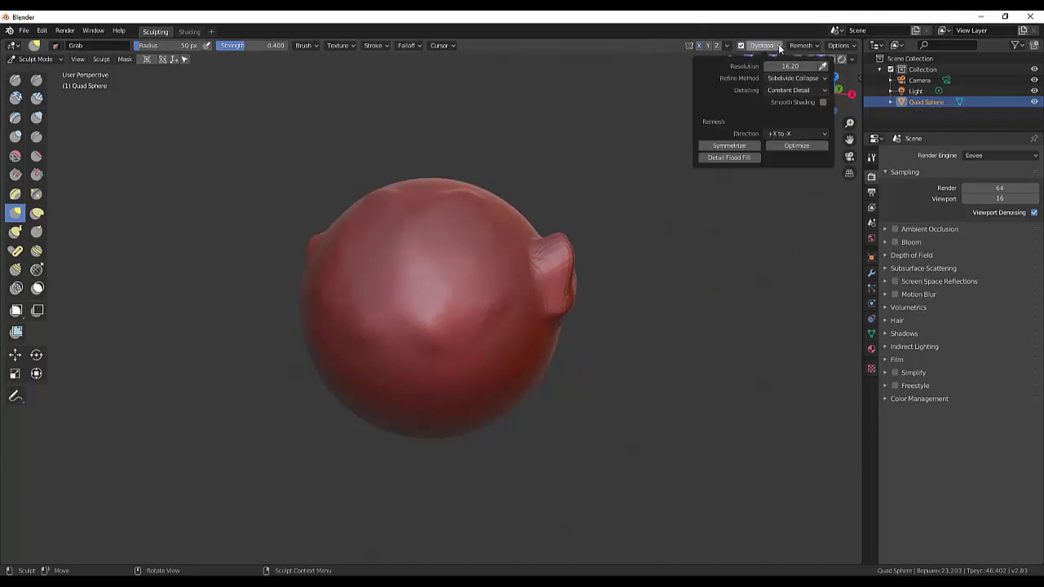
click(730, 146)
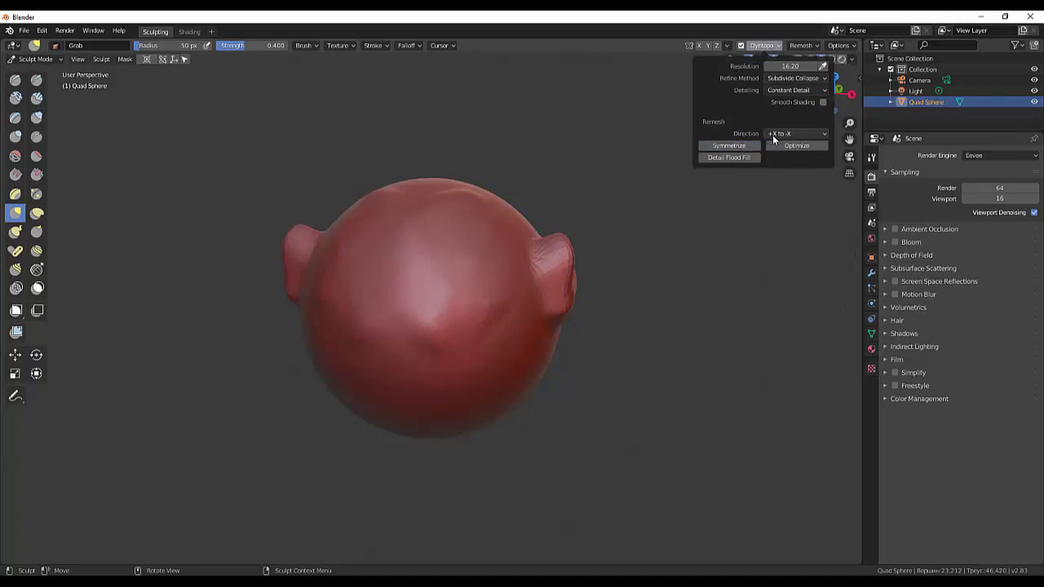
middle_drag(578, 193, 542, 210)
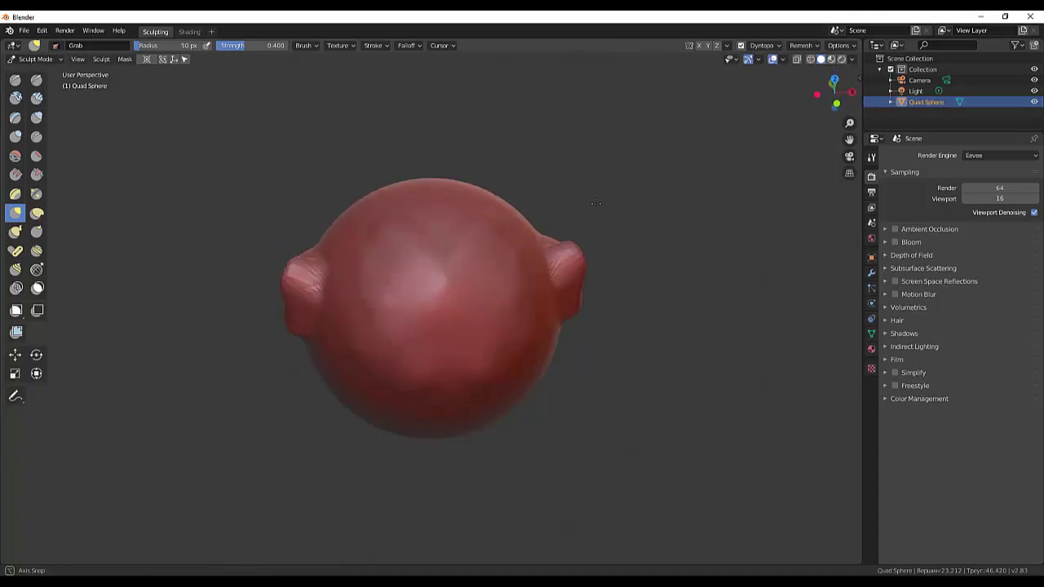
middle_drag(542, 210, 580, 196)
mouse_move(645, 201)
middle_down()
mouse_move(685, 215)
mouse_move(643, 202)
mouse_move(608, 282)
middle_up()
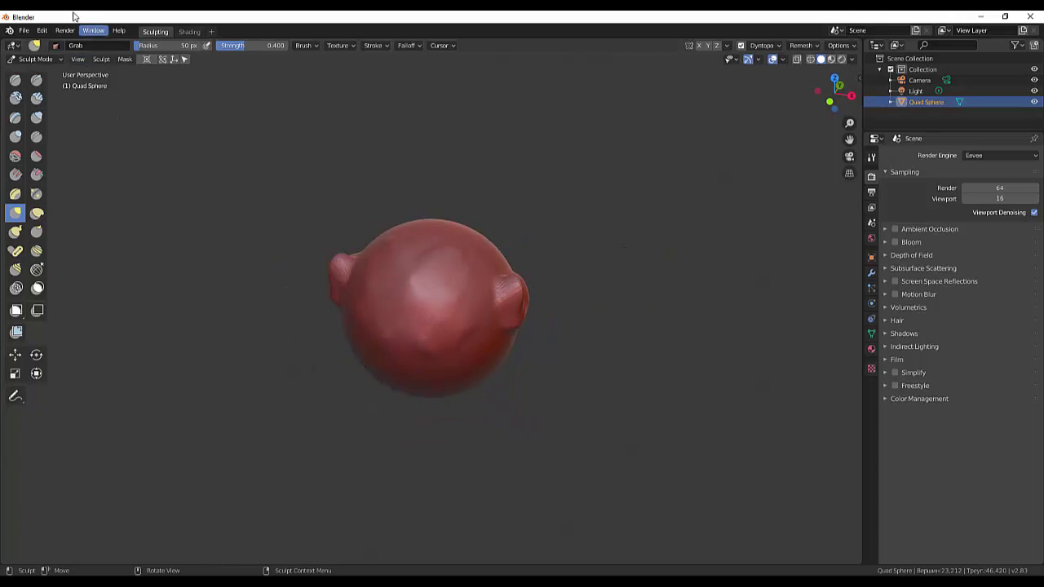
Start a new file from a template, choosing Don't Save to discard the eared sculpt.
click(25, 32)
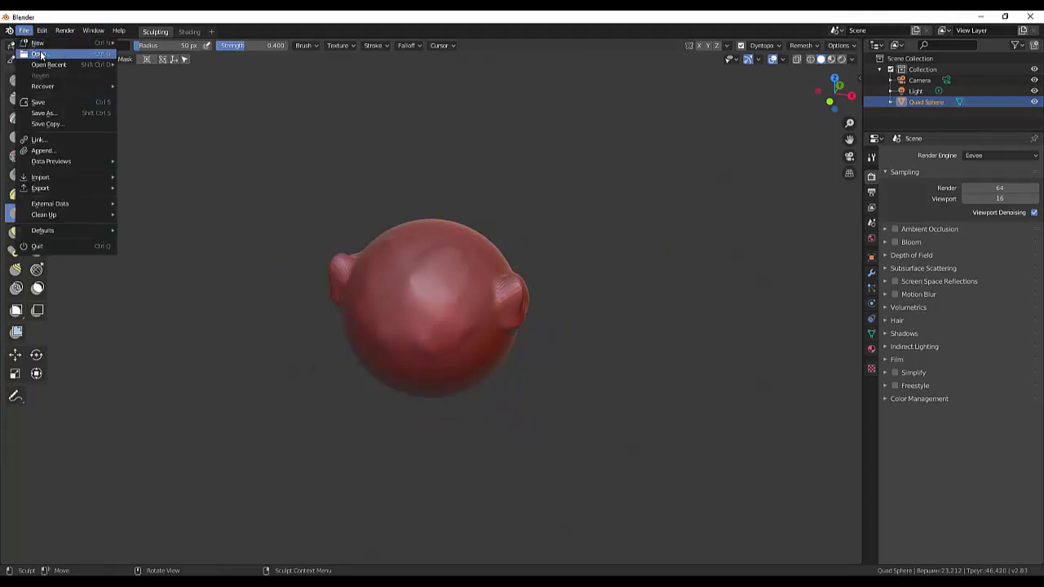
mouse_move(37, 43)
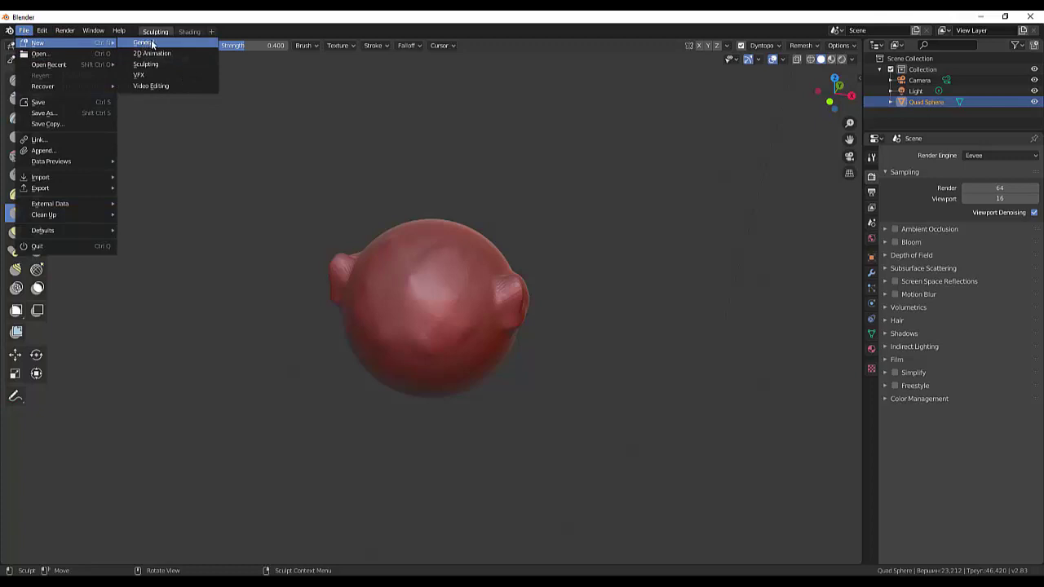
click(152, 65)
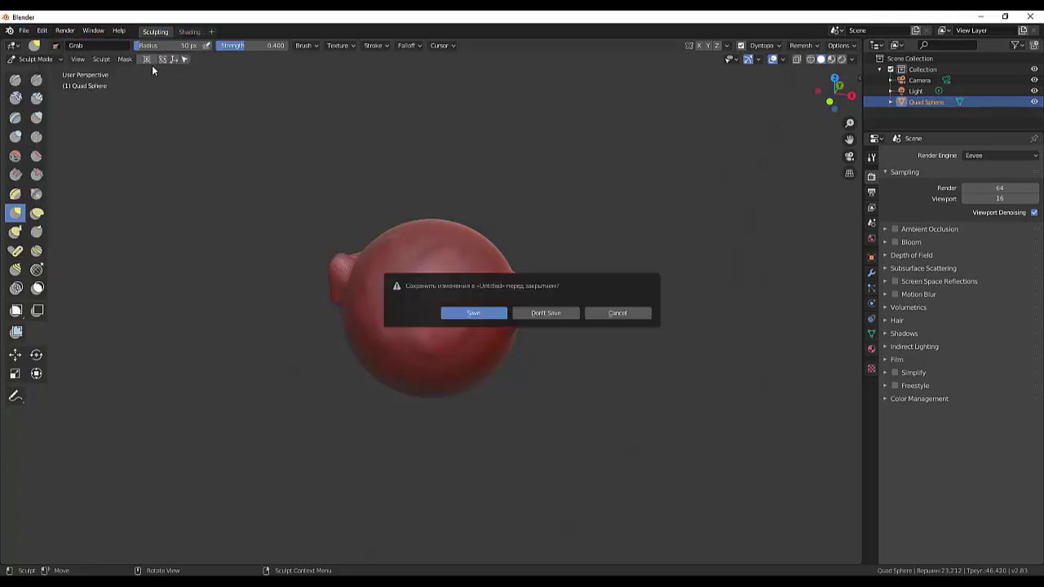
click(546, 312)
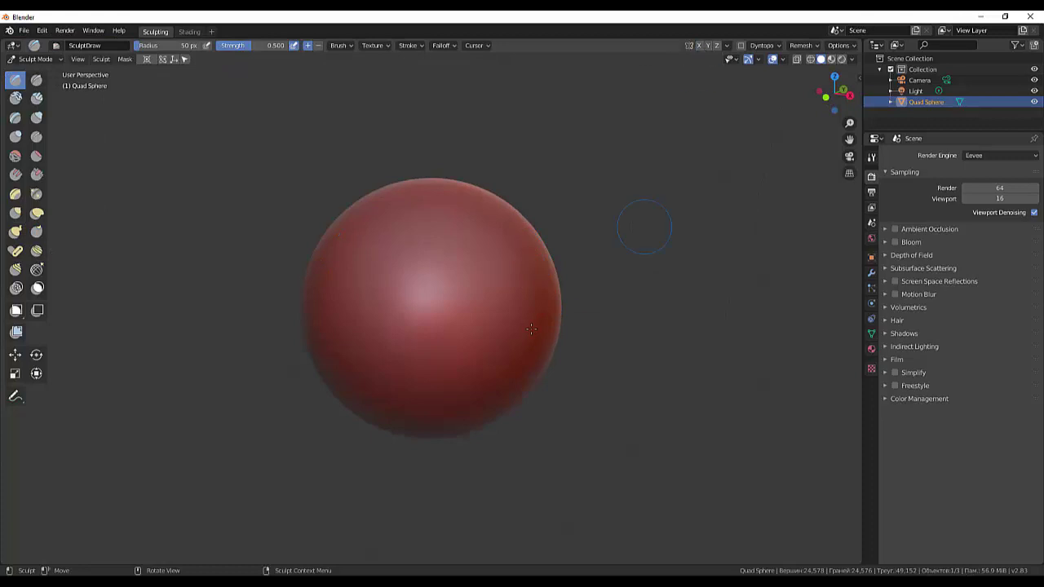
Build a rounded ear-like lobe on the sphere's right side with several Draw strokes.
drag(531, 329, 547, 265)
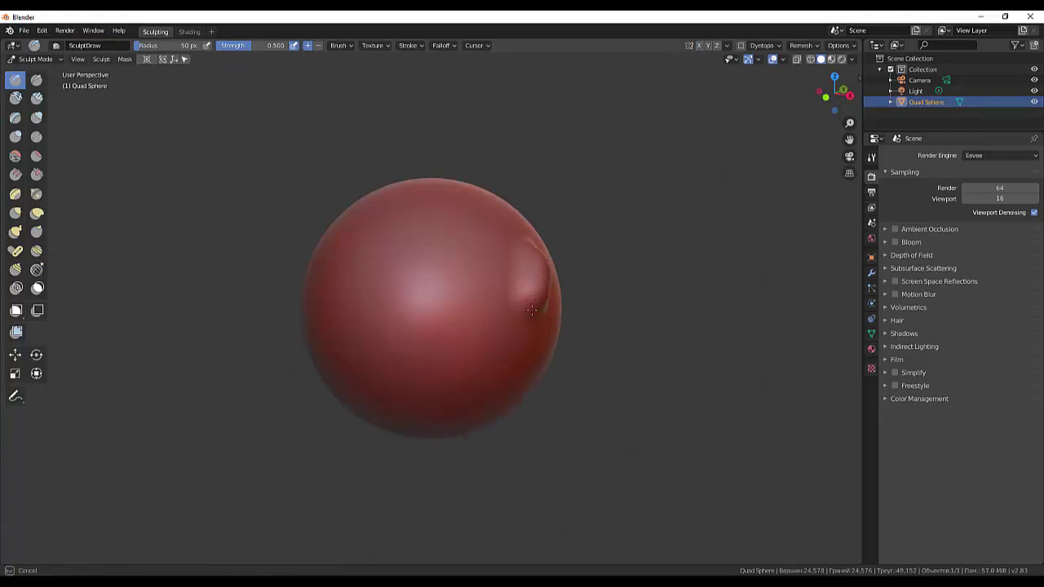
mouse_move(531, 309)
mouse_down()
mouse_move(546, 285)
mouse_move(533, 266)
mouse_up()
drag(515, 349, 538, 322)
middle_drag(539, 323, 504, 307)
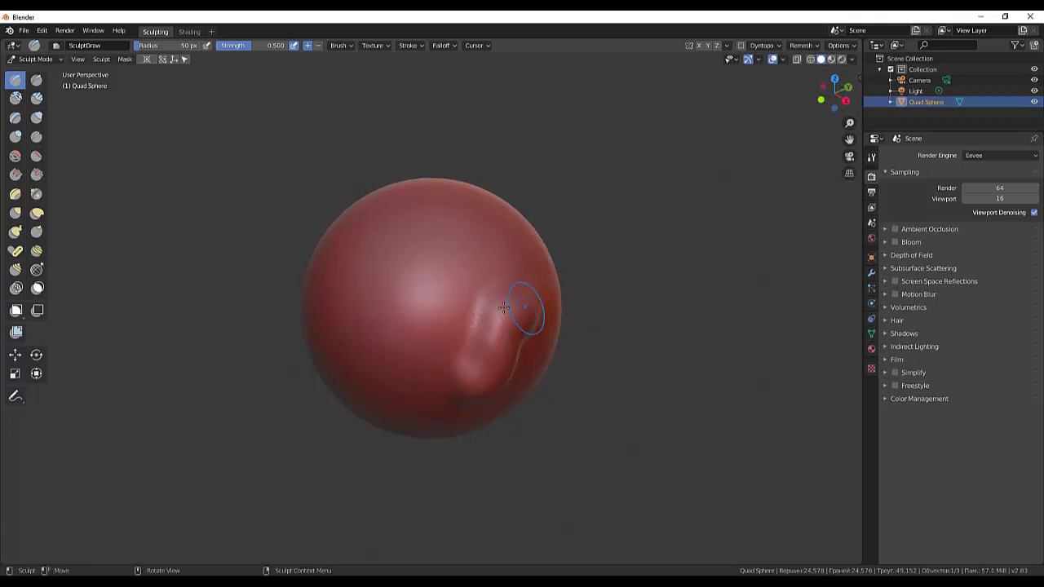
mouse_move(503, 306)
mouse_down()
mouse_move(526, 316)
mouse_move(599, 299)
mouse_up()
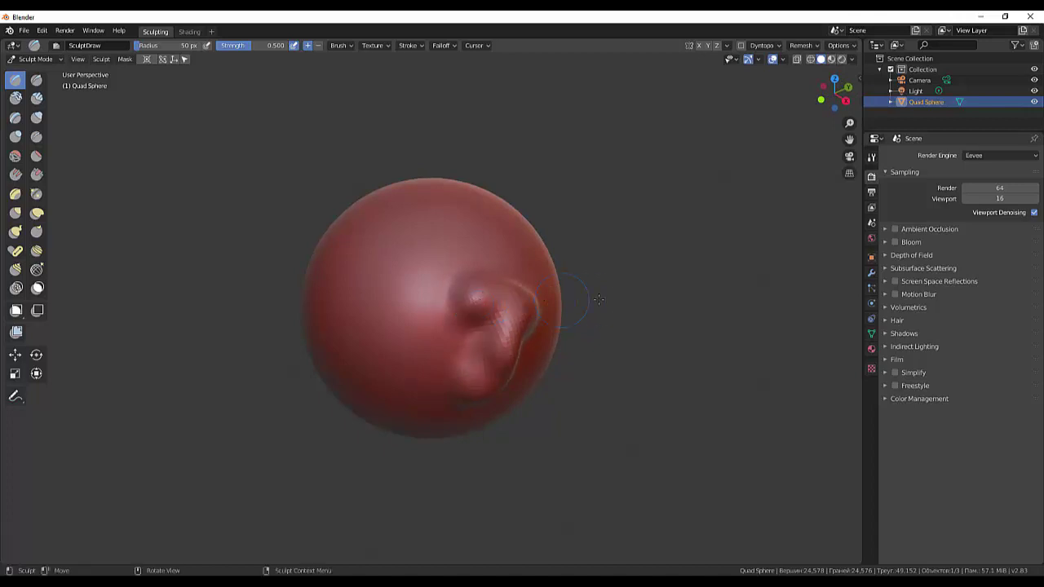
mouse_move(599, 299)
middle_down()
mouse_move(669, 291)
mouse_move(651, 291)
middle_up()
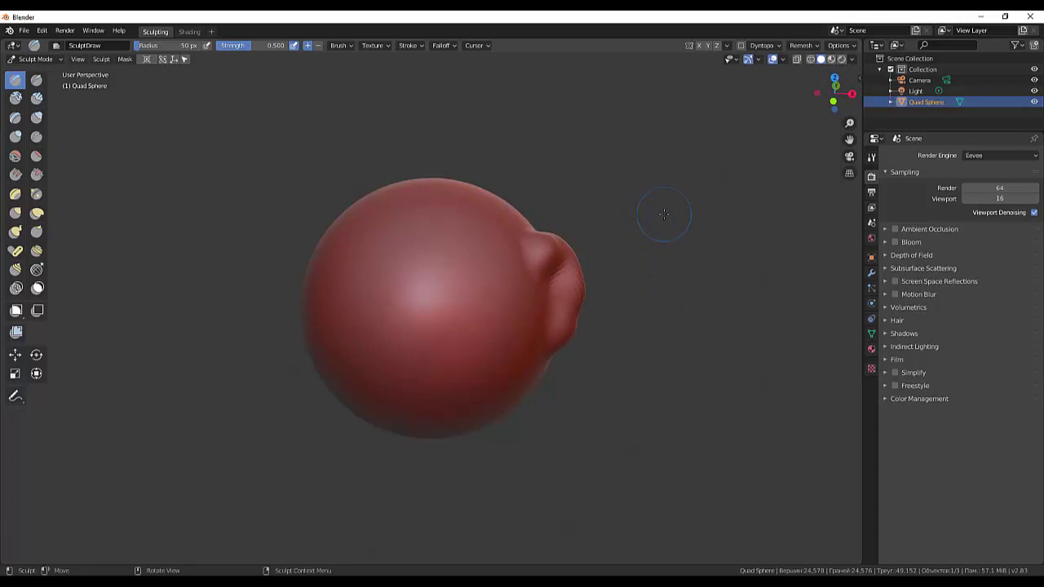
Enable Dyntopo and set the symmetrize direction to +X to -X.
click(742, 46)
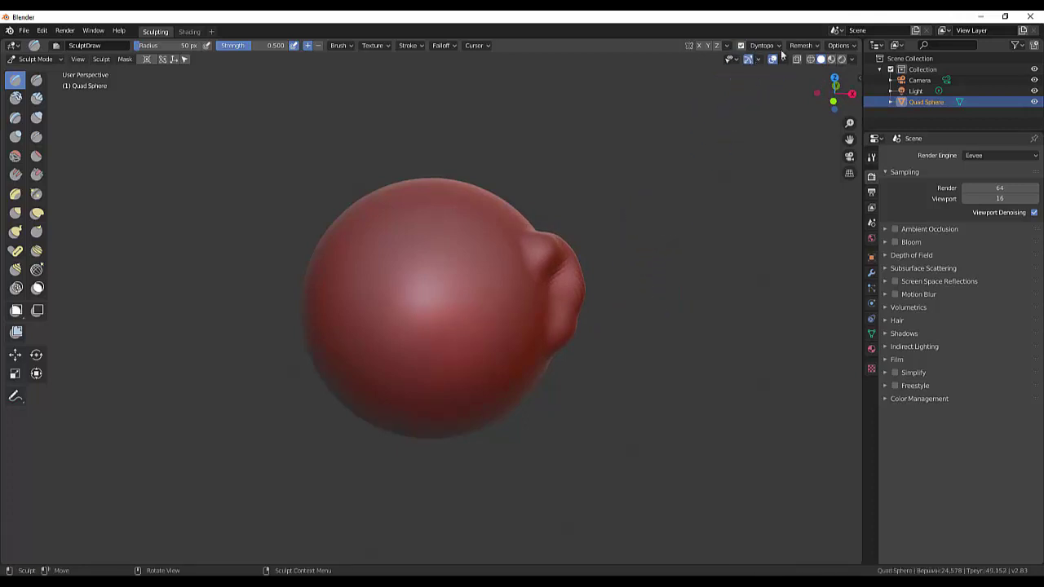
click(780, 46)
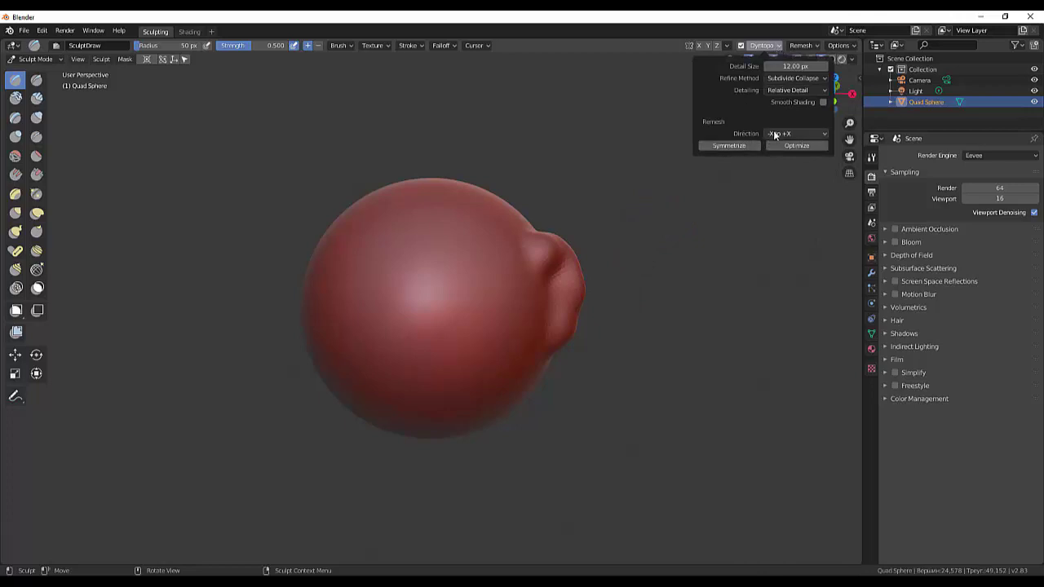
click(825, 135)
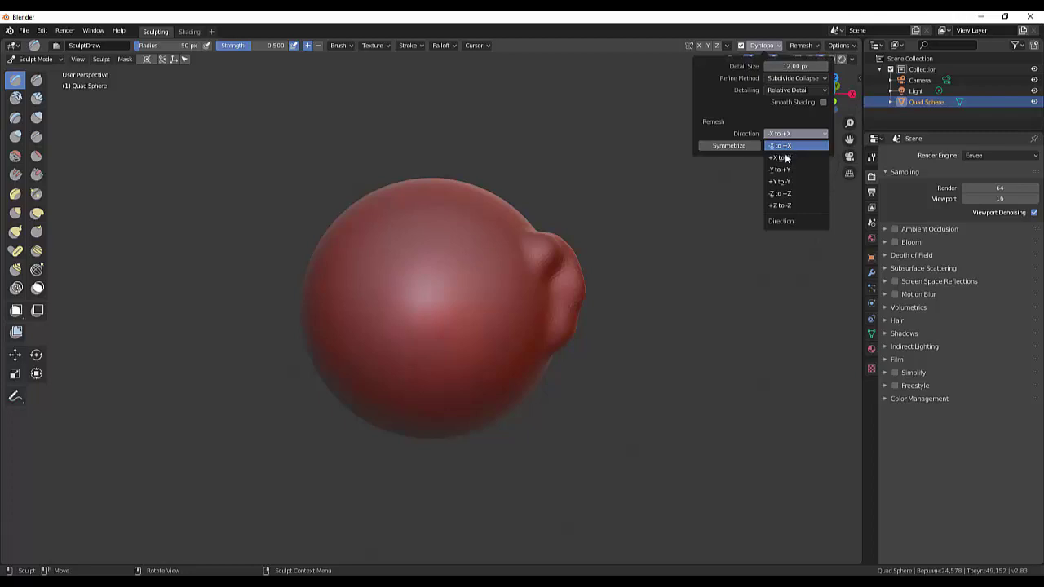
click(786, 158)
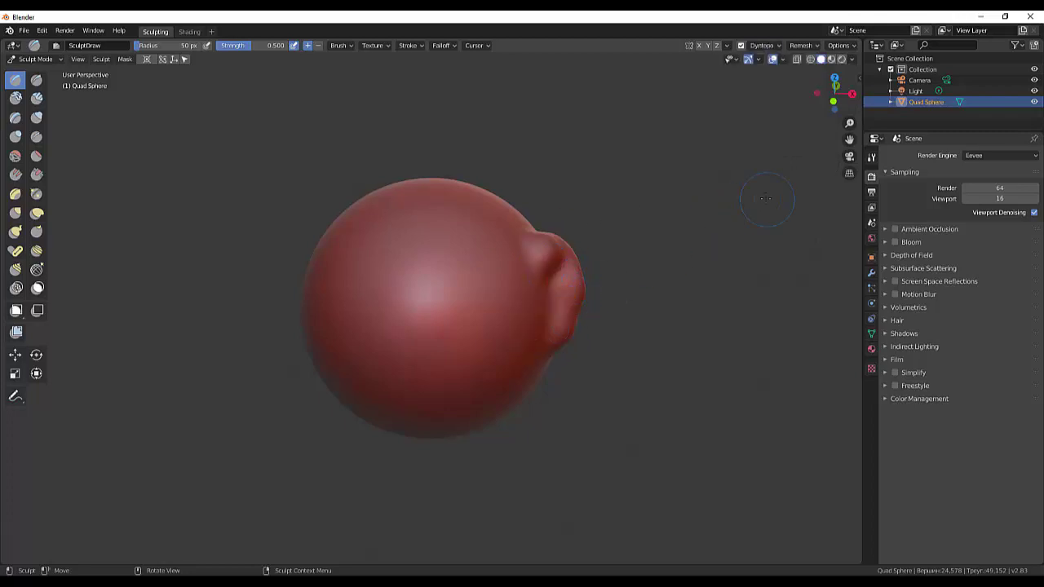
Run Symmetrize and orbit the sphere to inspect both sides.
click(772, 47)
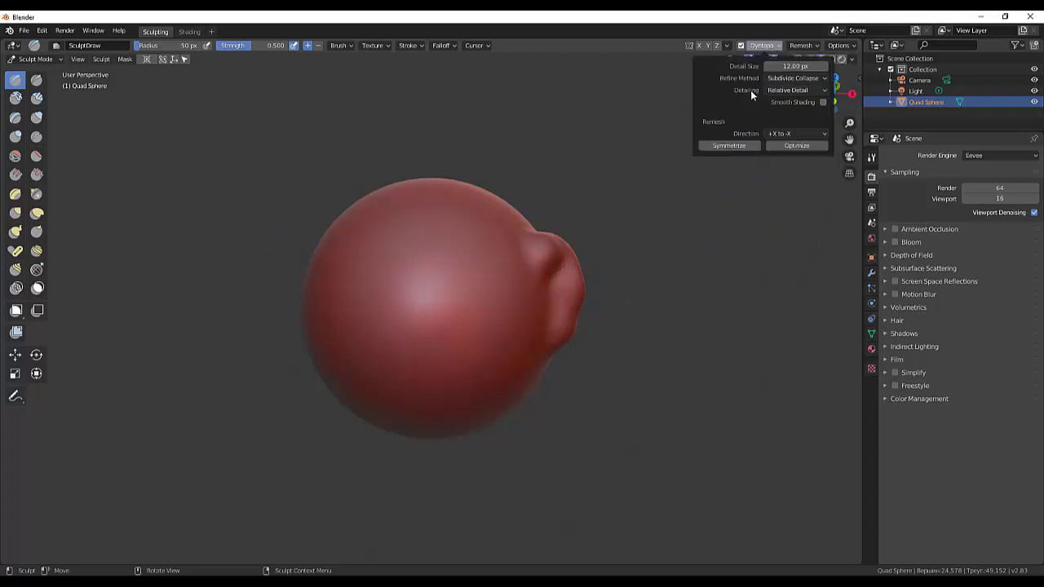
click(732, 145)
mouse_move(734, 244)
middle_down()
mouse_move(781, 275)
mouse_move(635, 264)
middle_up()
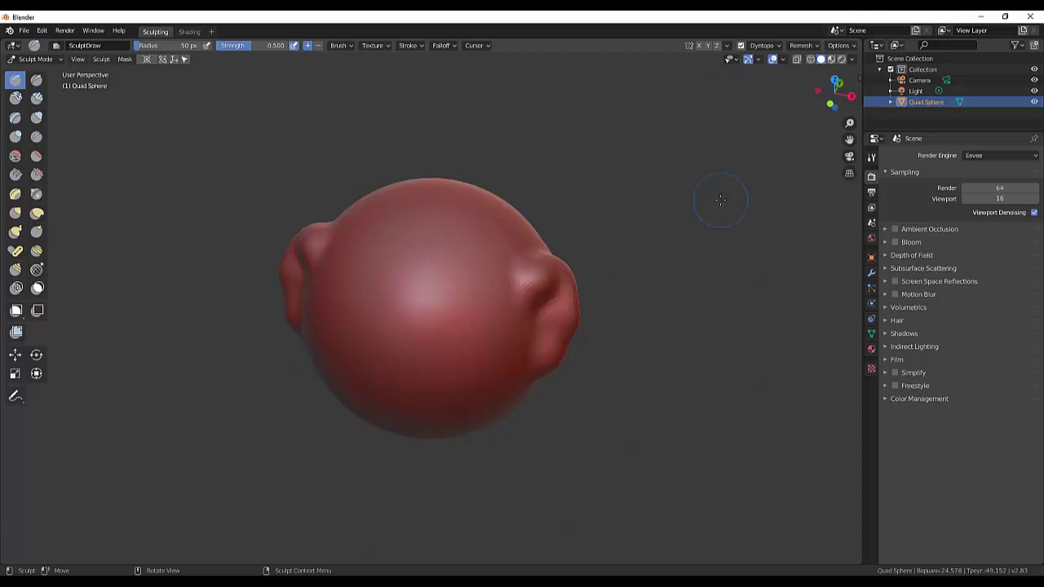
mouse_move(720, 200)
middle_down()
mouse_move(723, 234)
mouse_move(755, 147)
middle_up()
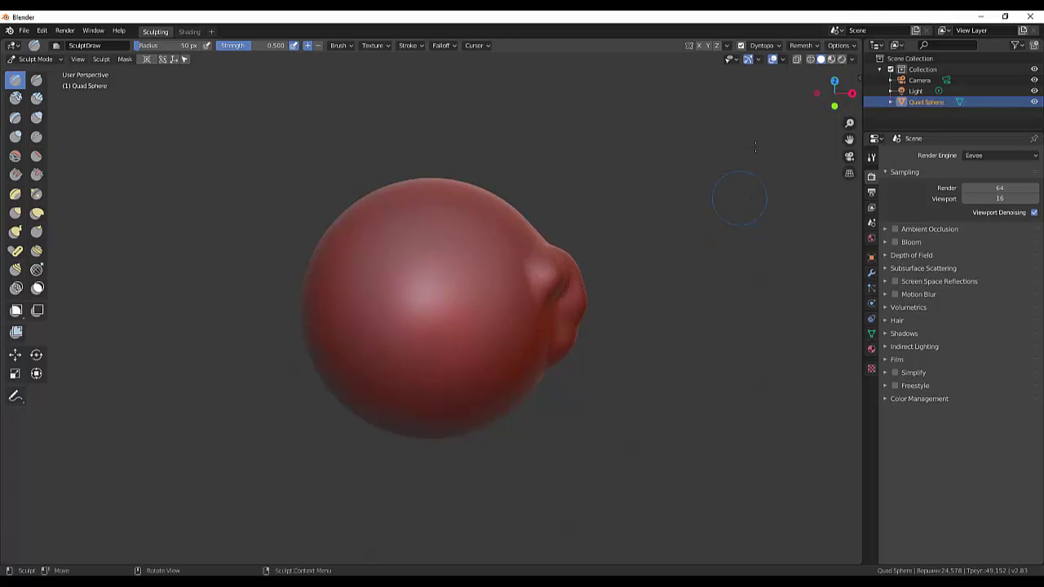
Symmetrize from -X to +X to erase the right ear, then check the smooth sphere.
click(765, 46)
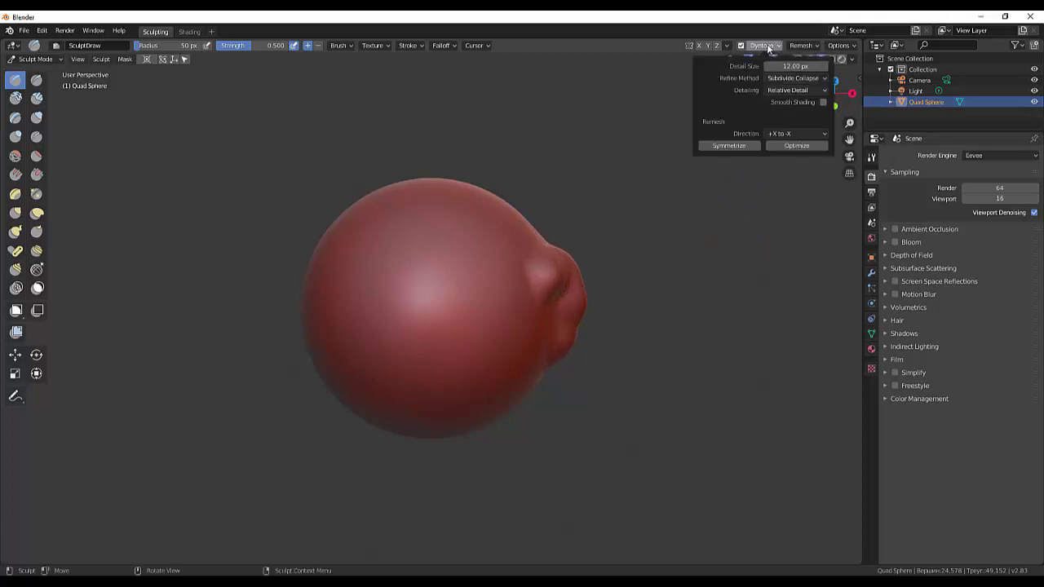
click(791, 135)
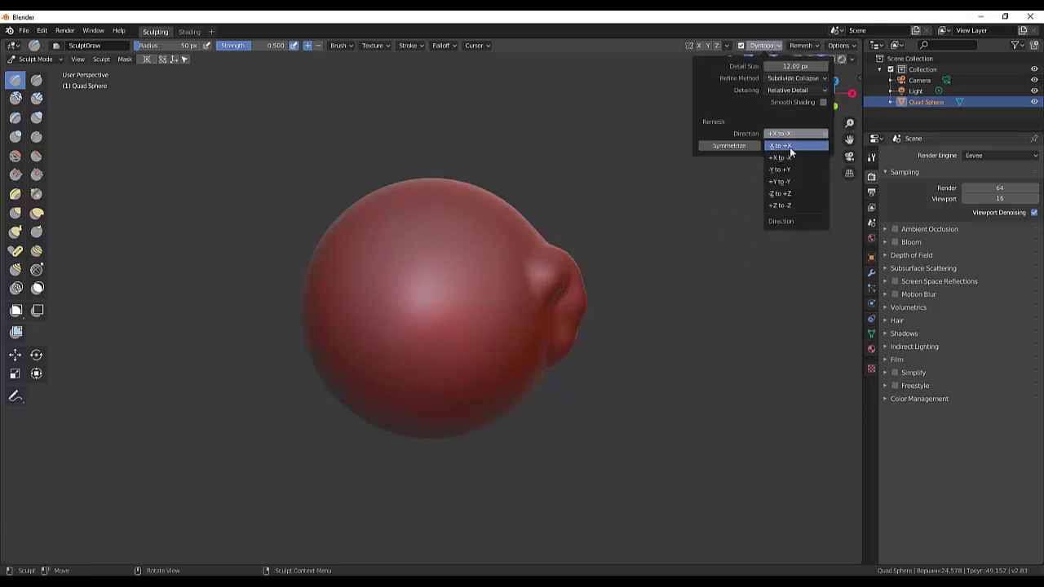
click(789, 147)
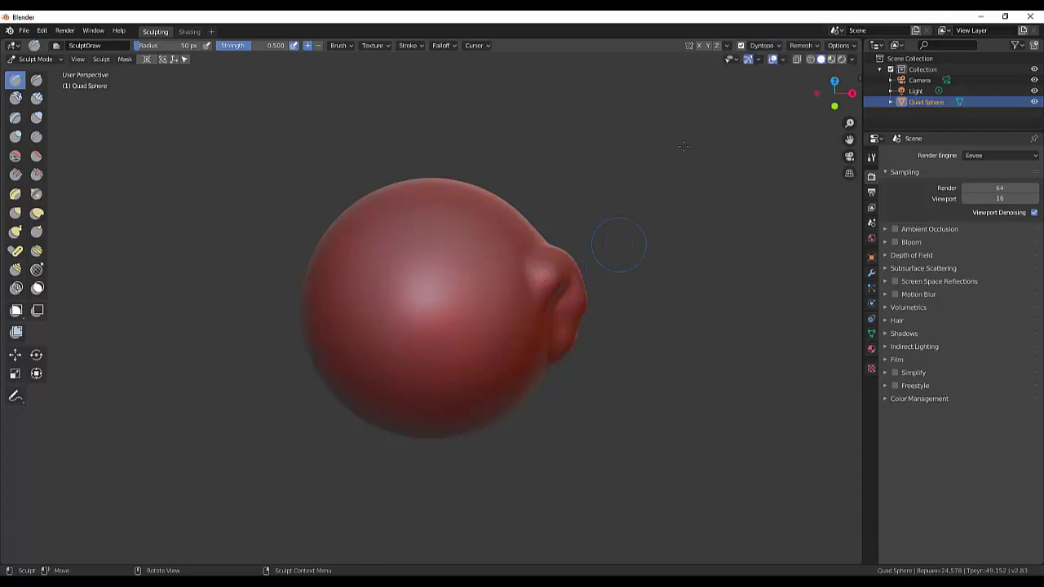
click(758, 47)
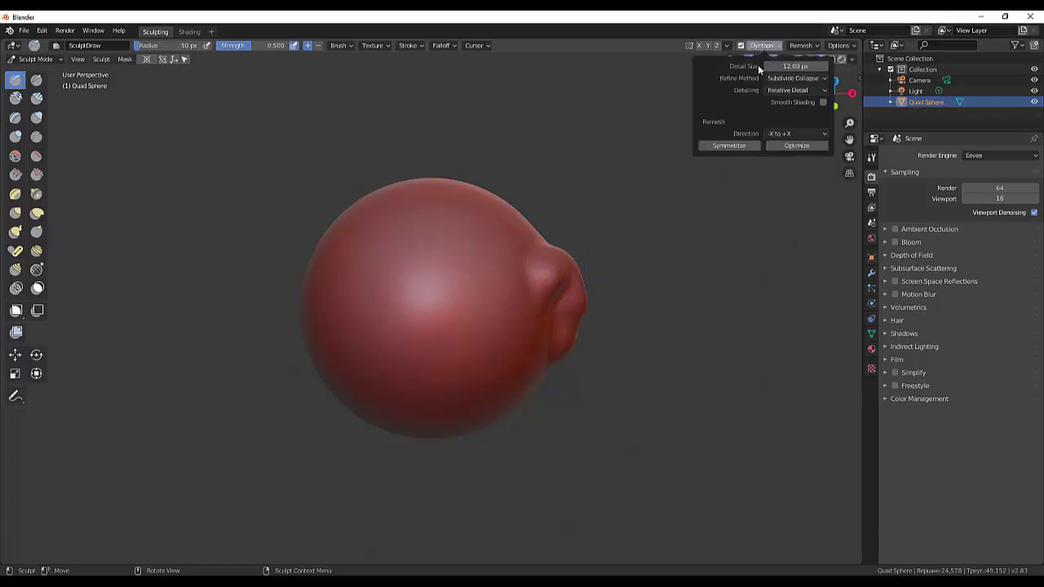
click(728, 146)
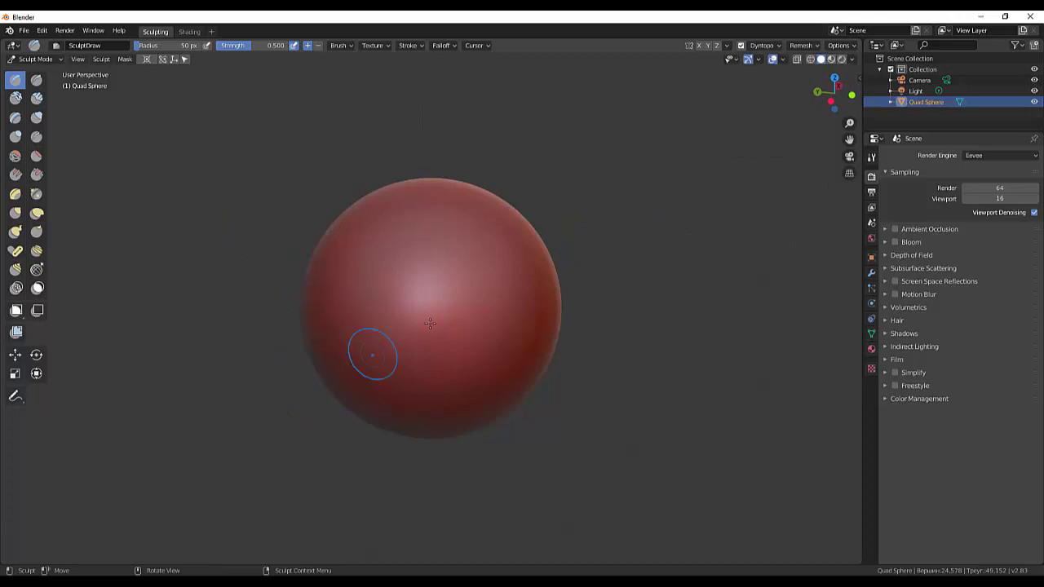
middle_drag(450, 316, 400, 289)
scroll(455, 414, down, 3)
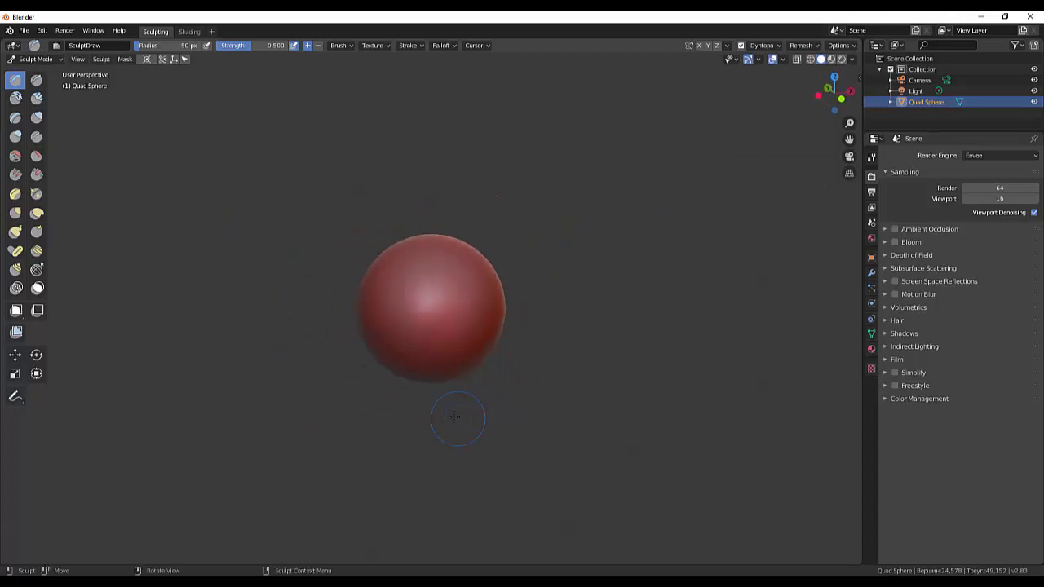
scroll(454, 414, up, 4)
scroll(454, 414, down, 3)
middle_drag(577, 361, 624, 201)
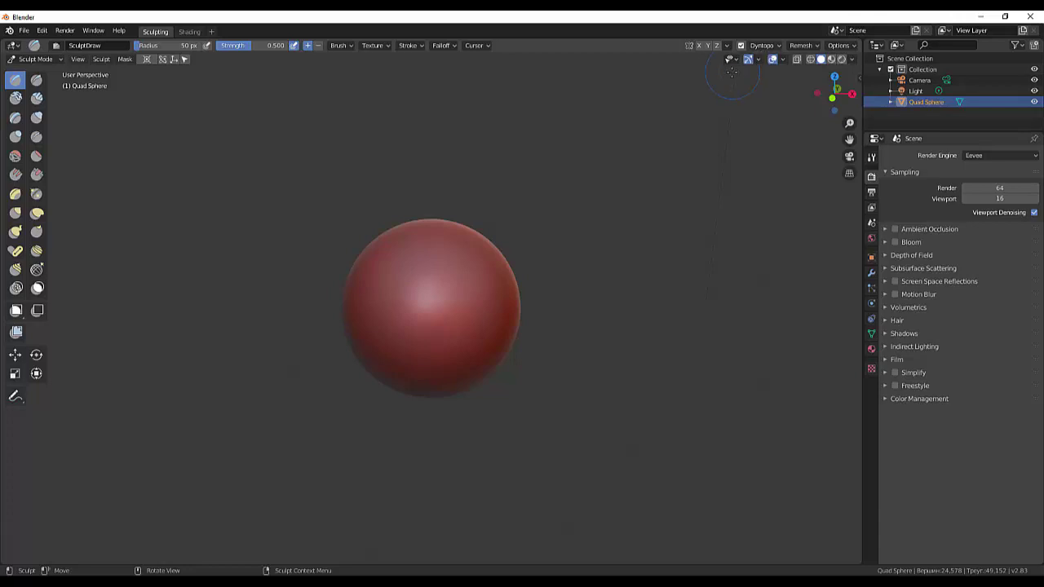
Sculpt Draw-brush dents across the front of the sphere.
click(838, 45)
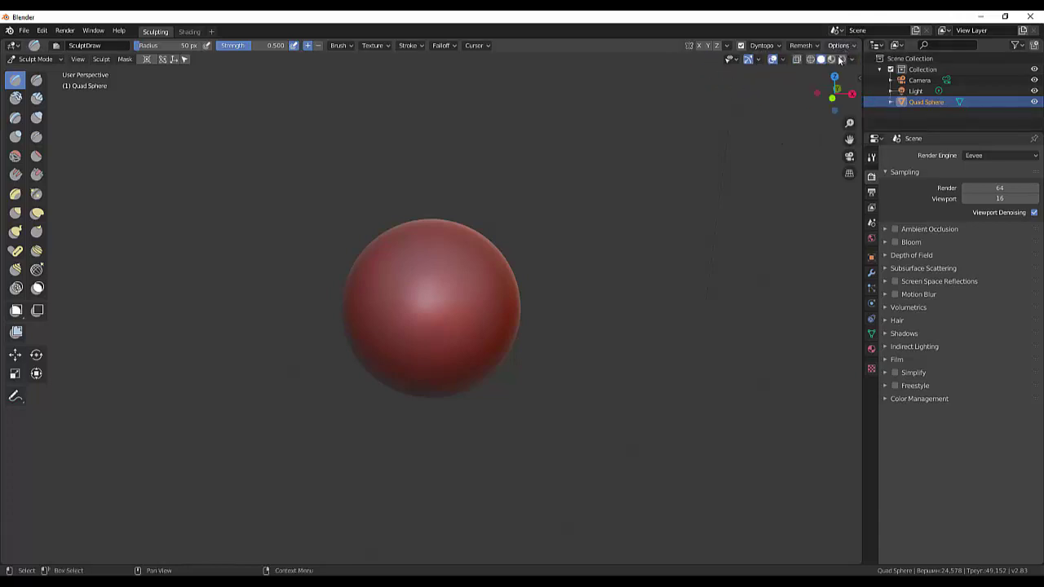
middle_drag(661, 331, 497, 339)
mouse_move(416, 308)
mouse_down()
mouse_move(407, 301)
mouse_move(463, 316)
mouse_move(469, 298)
mouse_up()
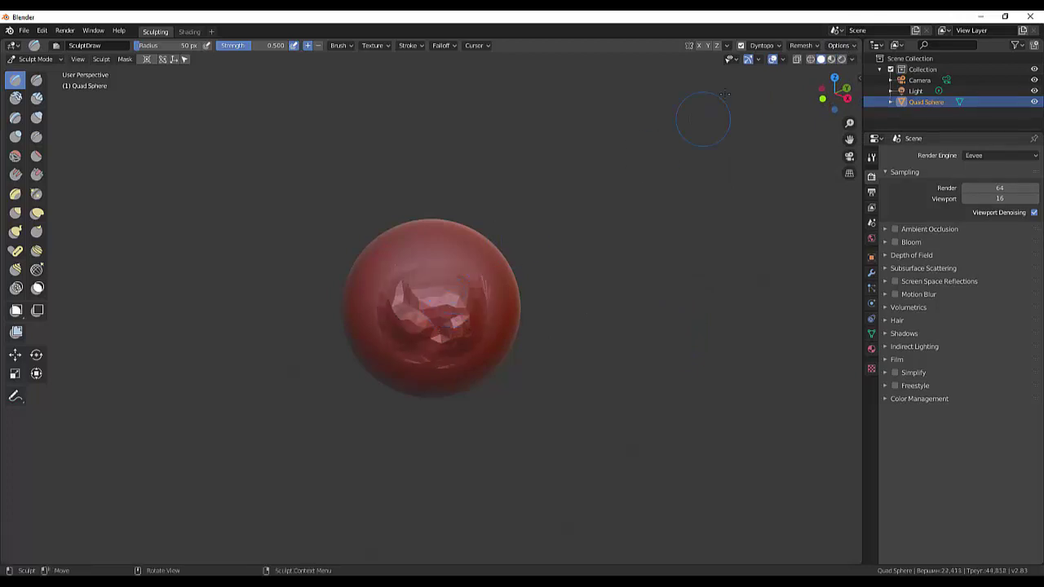
Smooth the dents with the Smooth brush at strength 0.700 into an even surface.
click(767, 45)
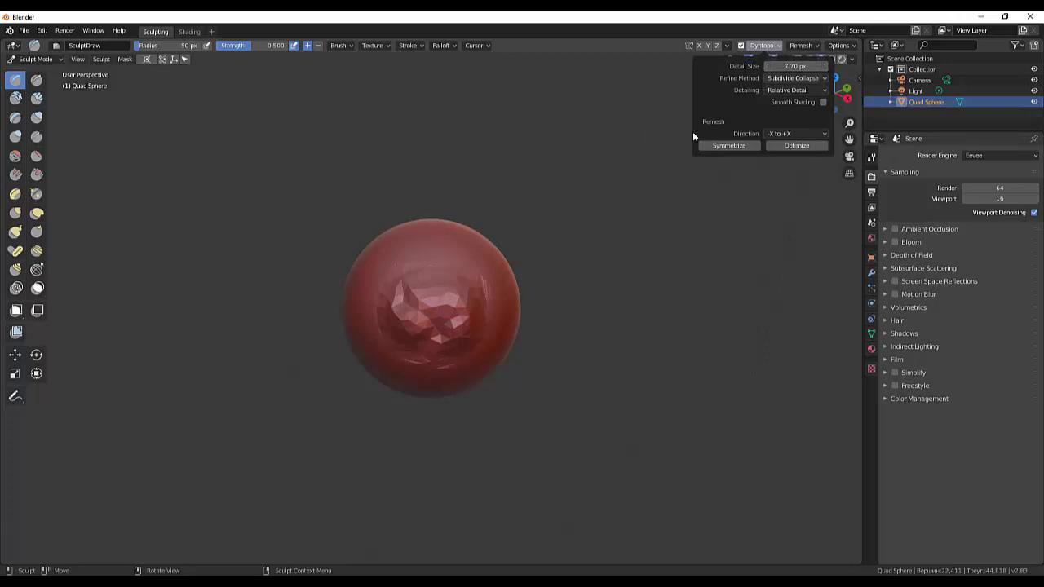
mouse_move(481, 293)
mouse_down()
mouse_move(473, 281)
mouse_move(404, 301)
mouse_move(450, 341)
mouse_move(460, 286)
mouse_up()
shift+drag(376, 291, 393, 310)
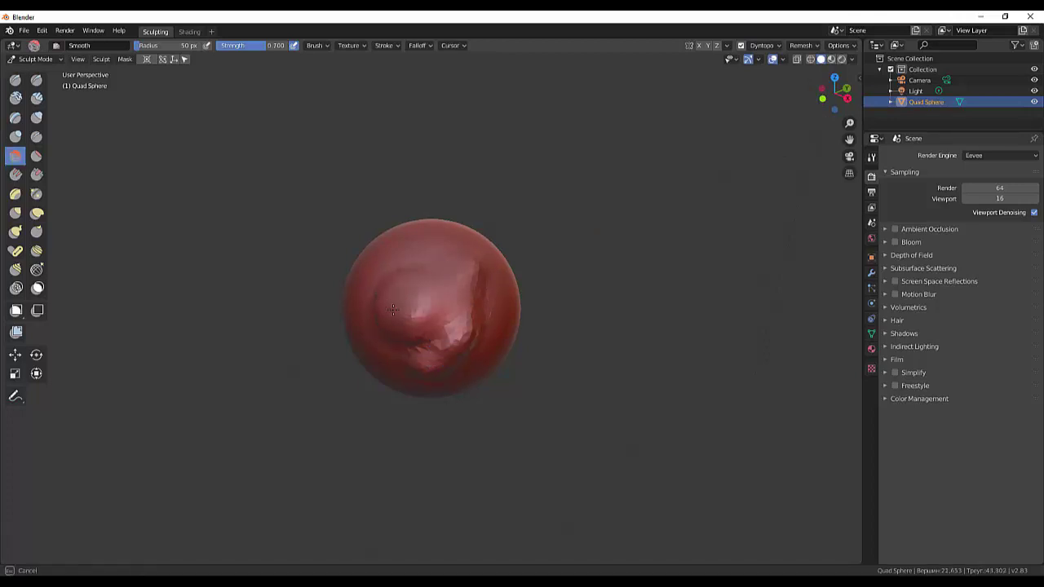
shift+drag(474, 250, 466, 346)
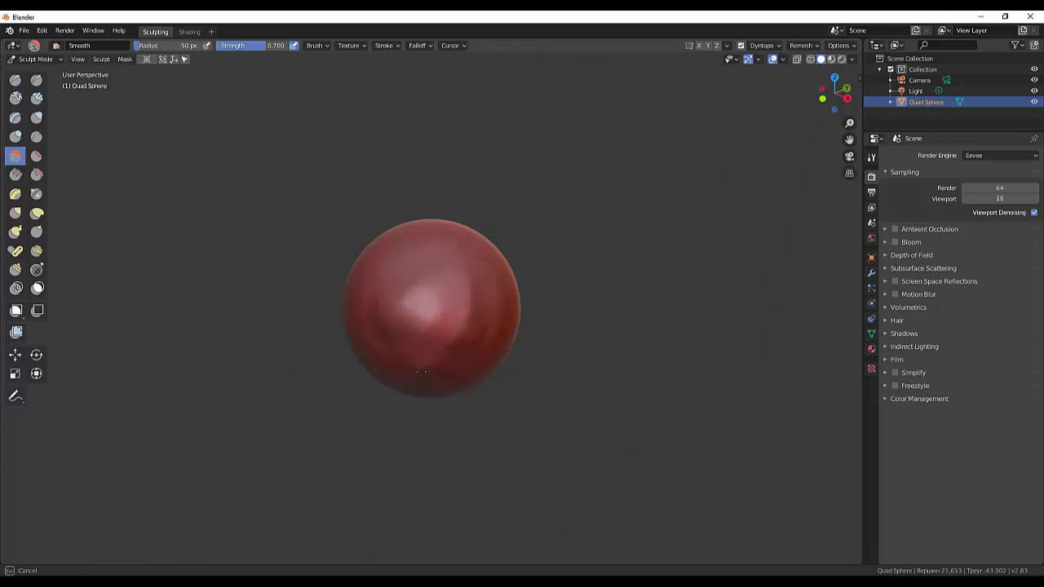
shift+drag(422, 372, 443, 345)
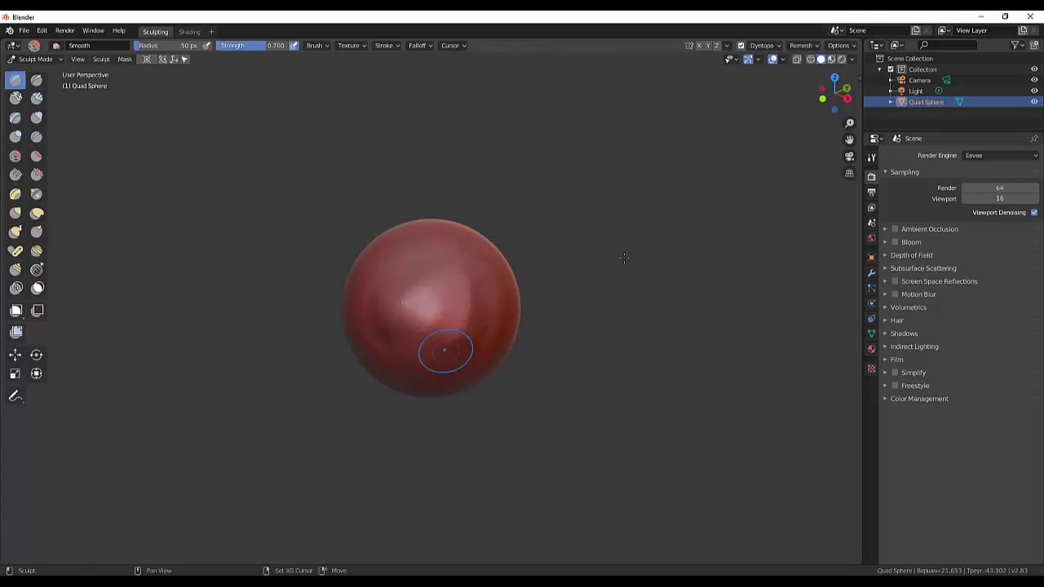
Switch Dyntopo detailing to Constant Detail and sculpt faceted strokes toward the upper-left.
click(772, 47)
click(787, 89)
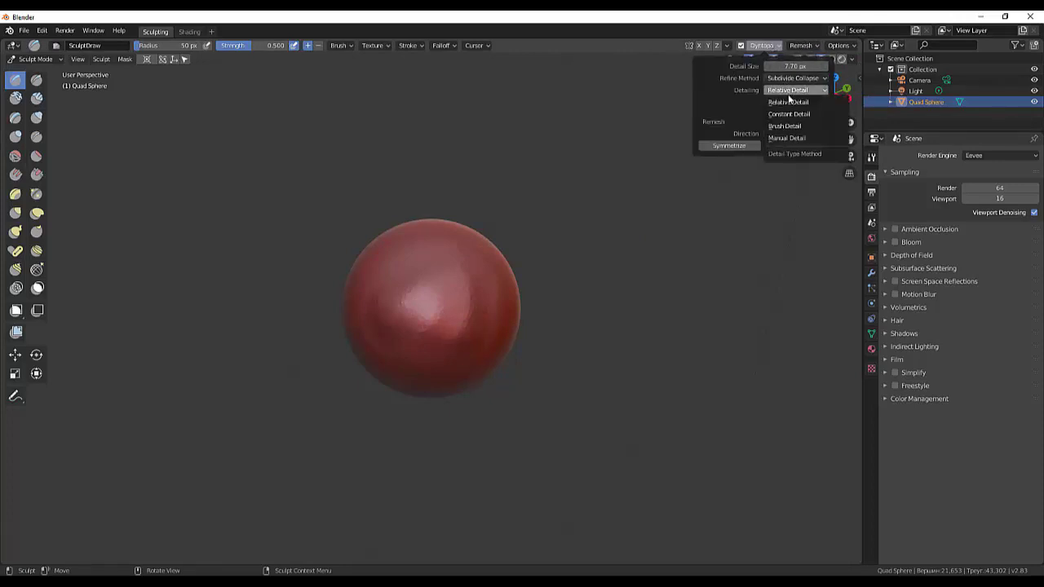
click(788, 112)
mouse_move(503, 284)
mouse_down()
mouse_move(435, 291)
mouse_move(441, 320)
mouse_up()
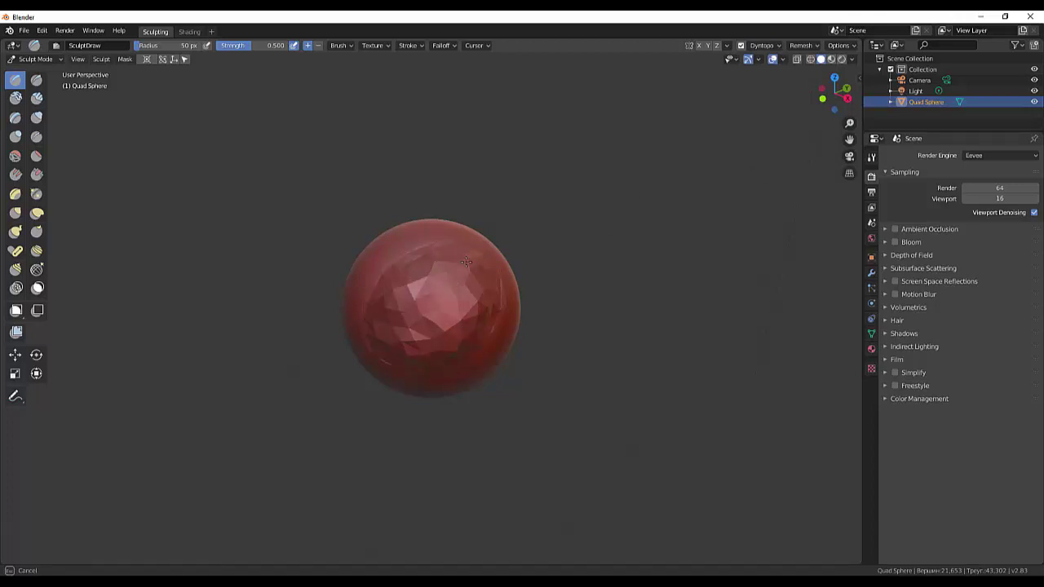
drag(440, 321, 375, 273)
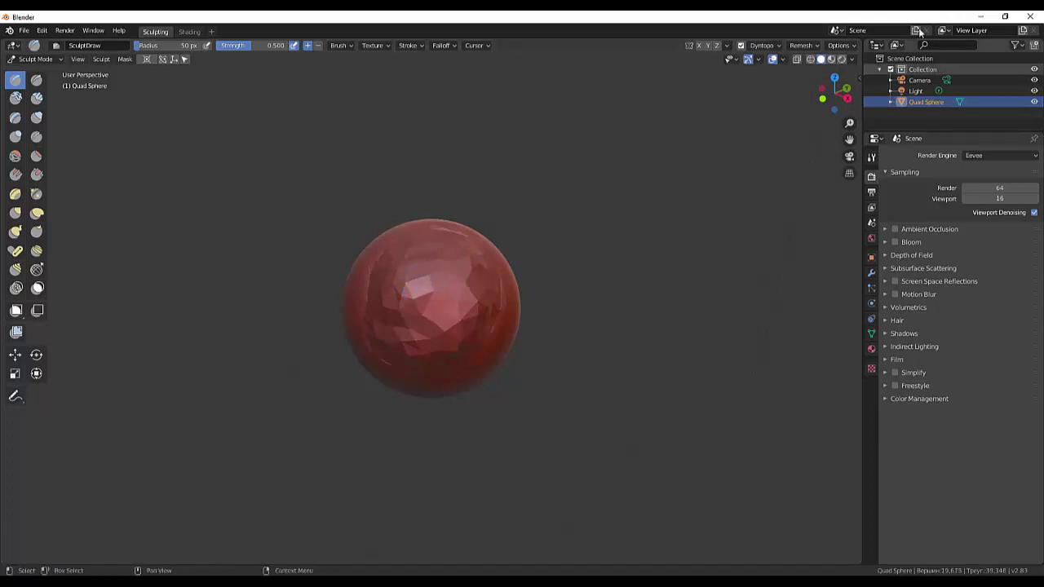
Raise a bulge on the upper centre, crease the lower edge, and show Draw brush settings.
click(774, 46)
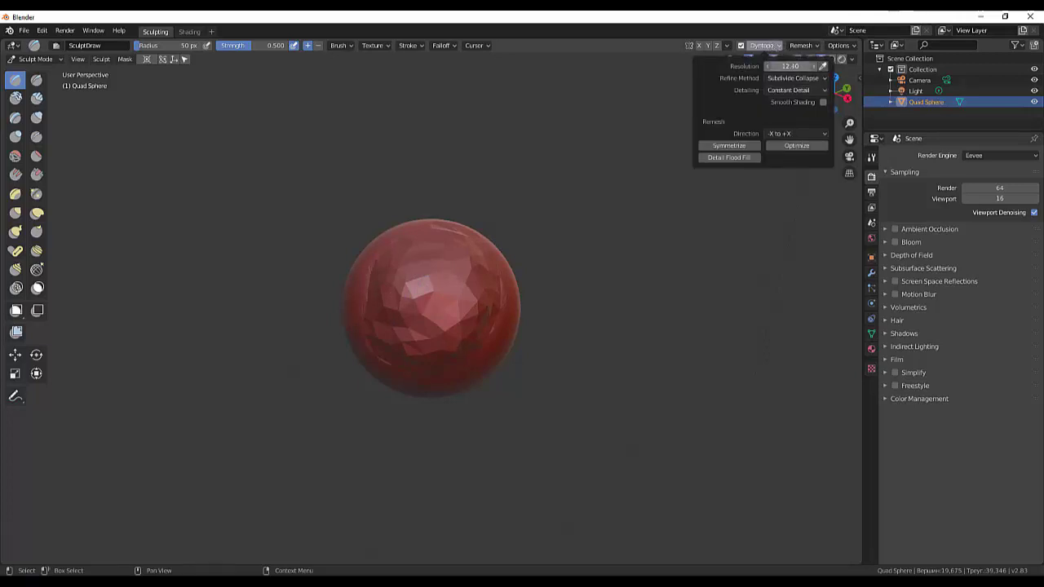
mouse_move(452, 285)
mouse_down()
mouse_move(412, 290)
mouse_move(439, 309)
mouse_up()
mouse_move(460, 261)
mouse_down()
mouse_move(436, 249)
mouse_move(467, 263)
mouse_move(482, 335)
mouse_move(433, 303)
mouse_move(430, 334)
mouse_move(453, 349)
mouse_move(493, 310)
mouse_move(470, 261)
mouse_move(486, 292)
mouse_up()
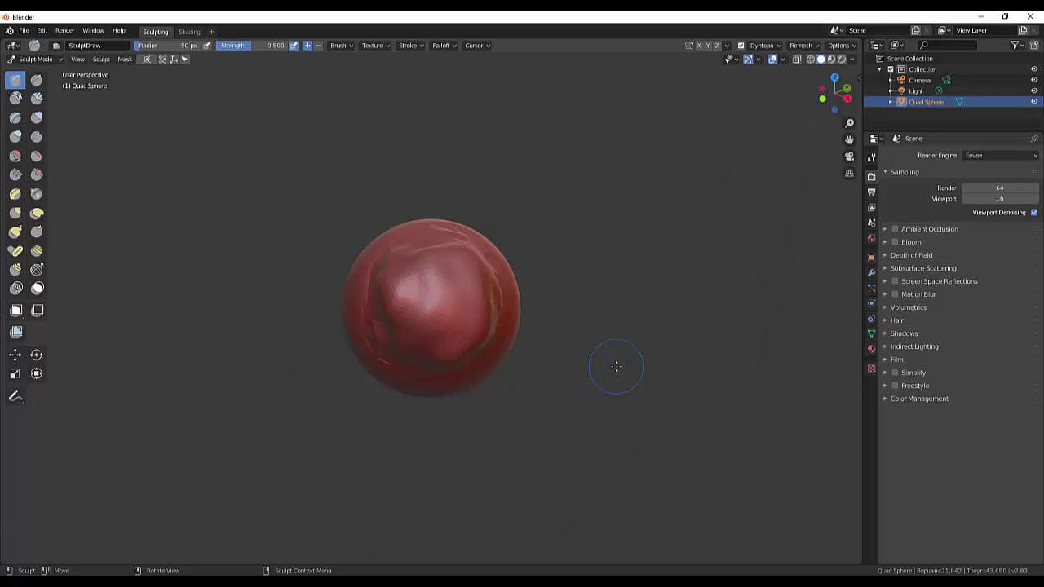
drag(427, 351, 448, 360)
click(872, 157)
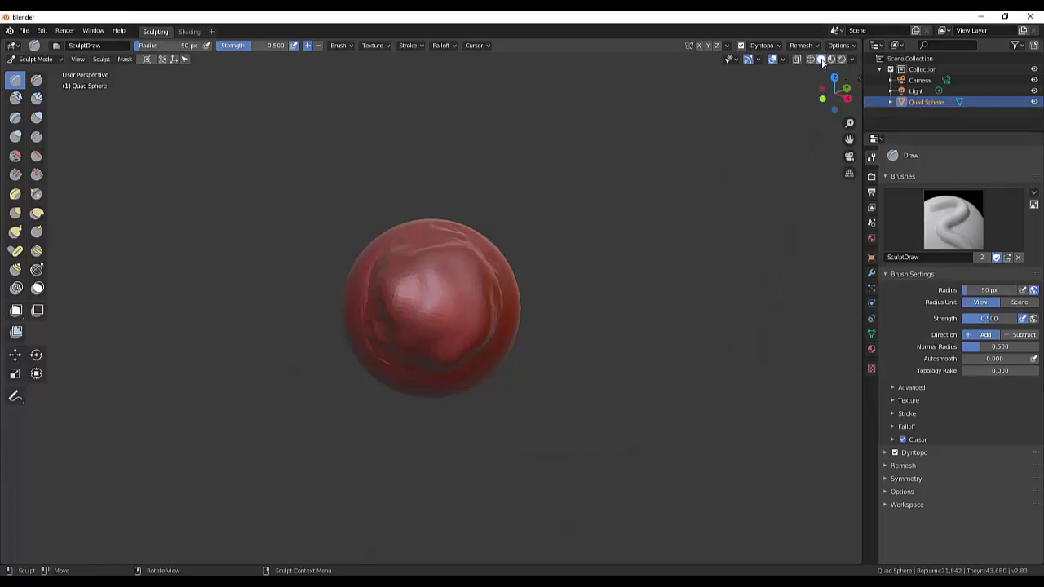
drag(478, 336, 489, 367)
click(854, 61)
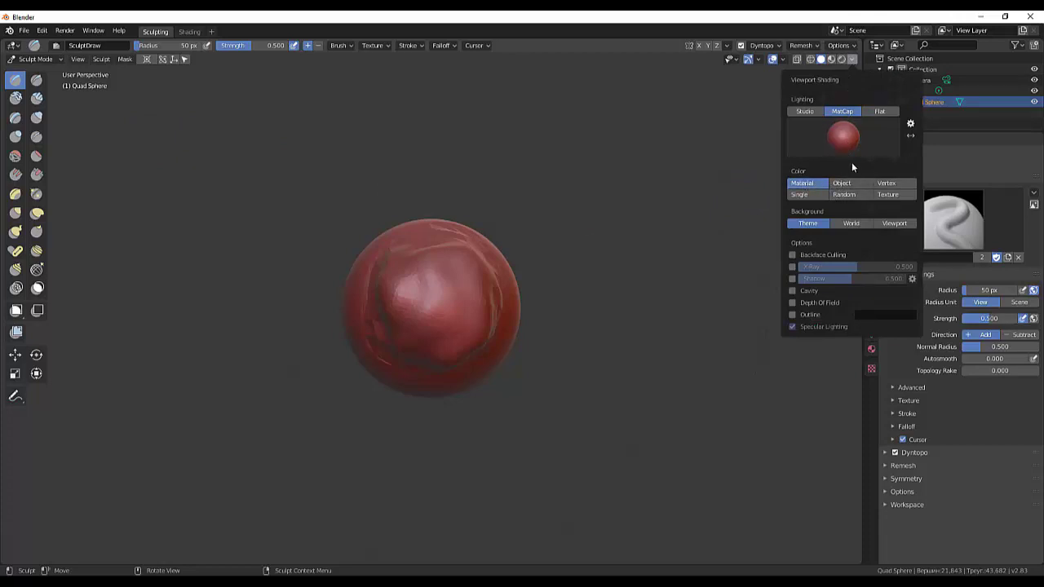
click(804, 110)
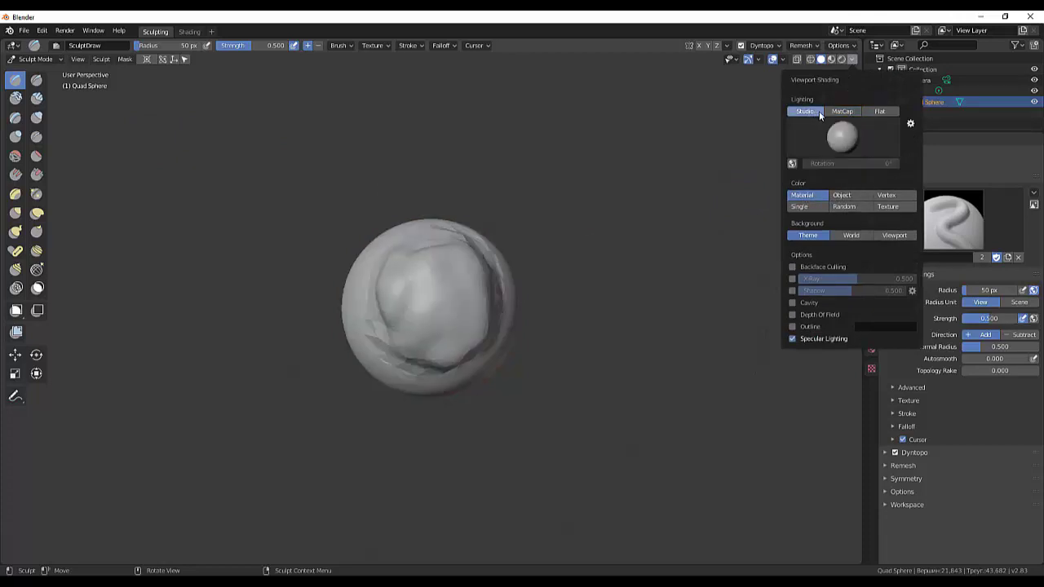
click(842, 112)
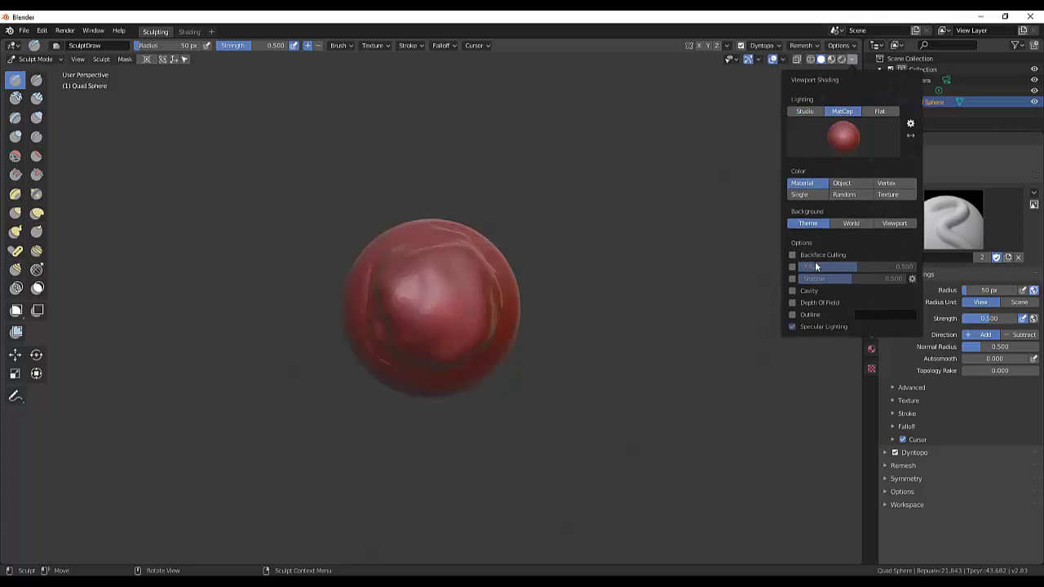
click(845, 184)
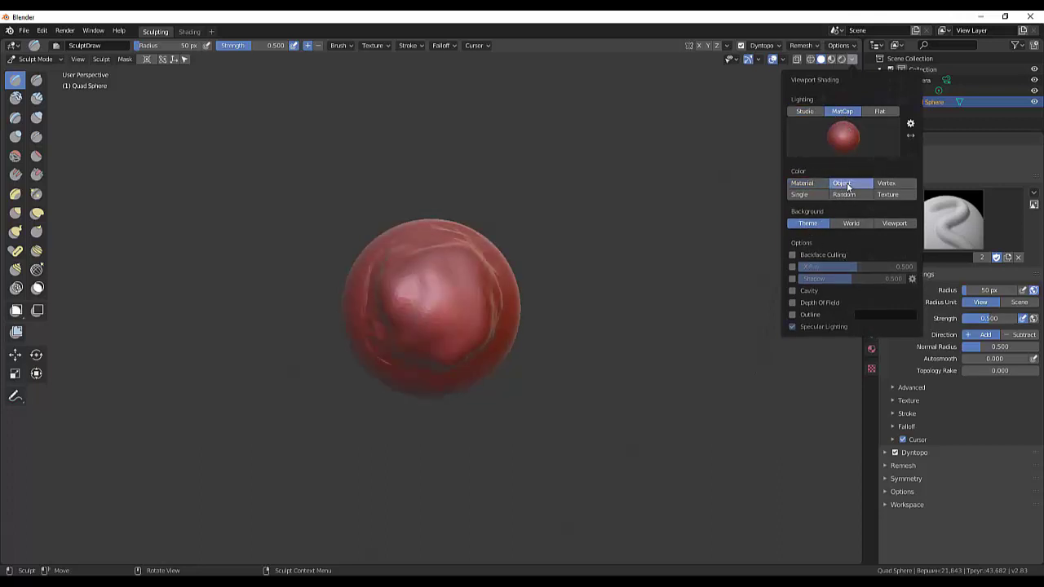
click(887, 184)
click(799, 194)
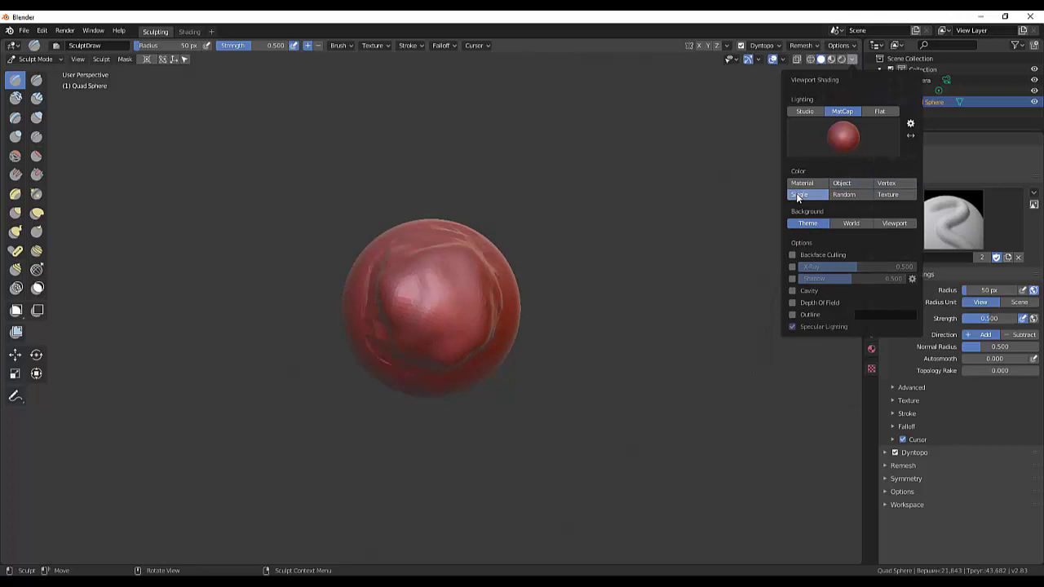
click(846, 195)
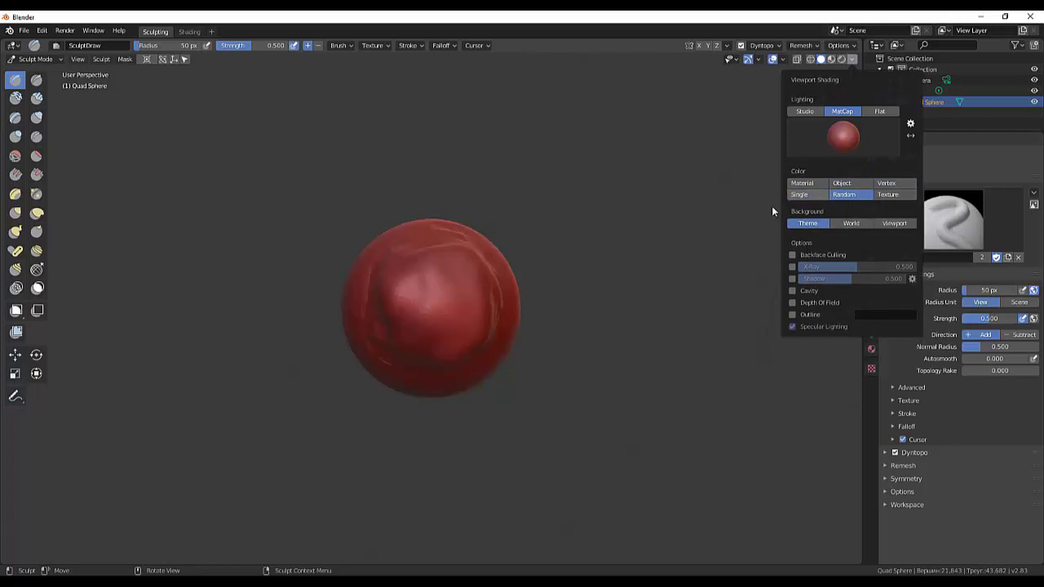
click(841, 60)
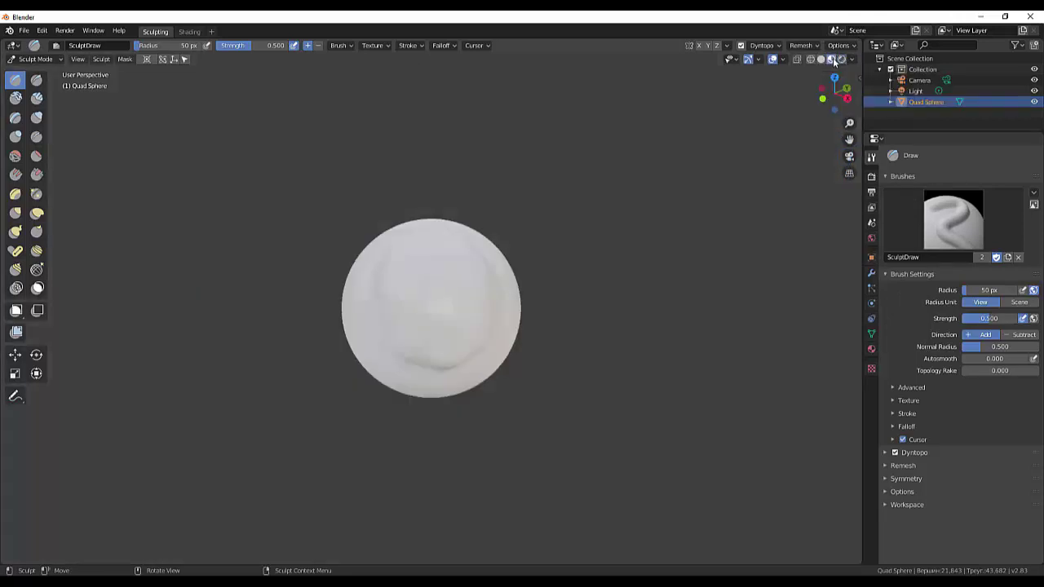
click(821, 59)
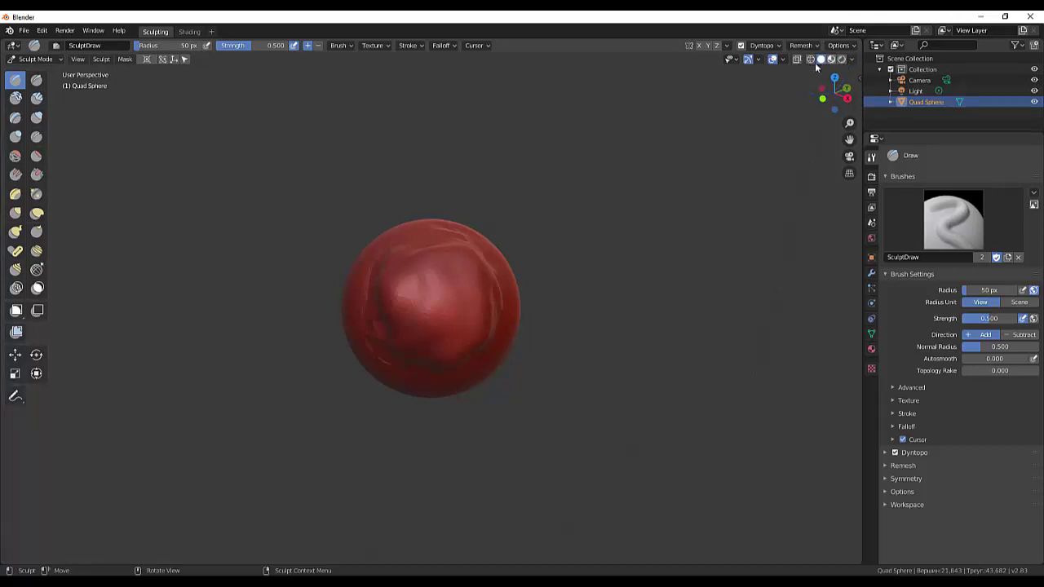
click(784, 60)
click(853, 60)
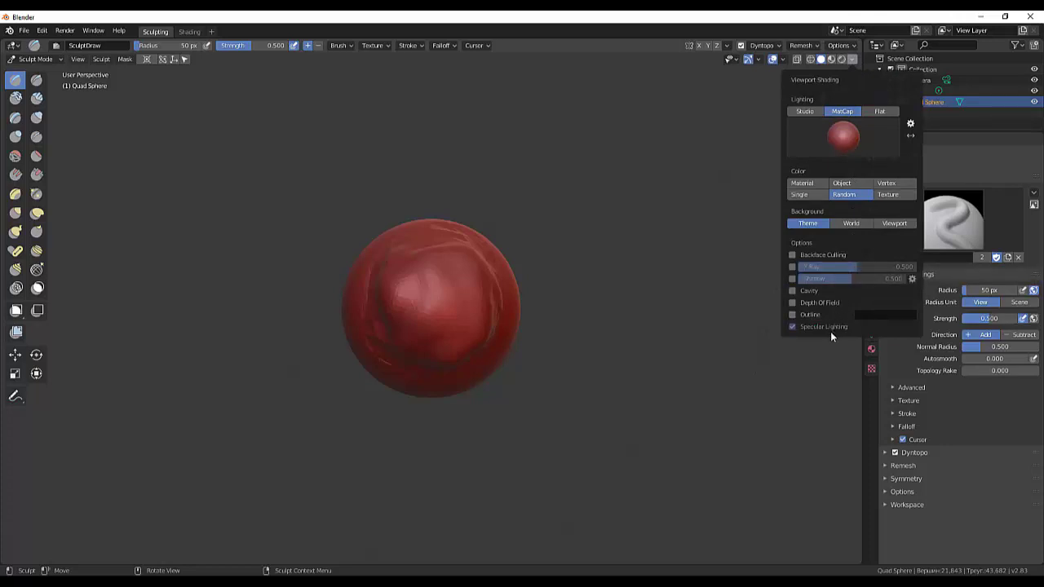
click(850, 225)
click(894, 223)
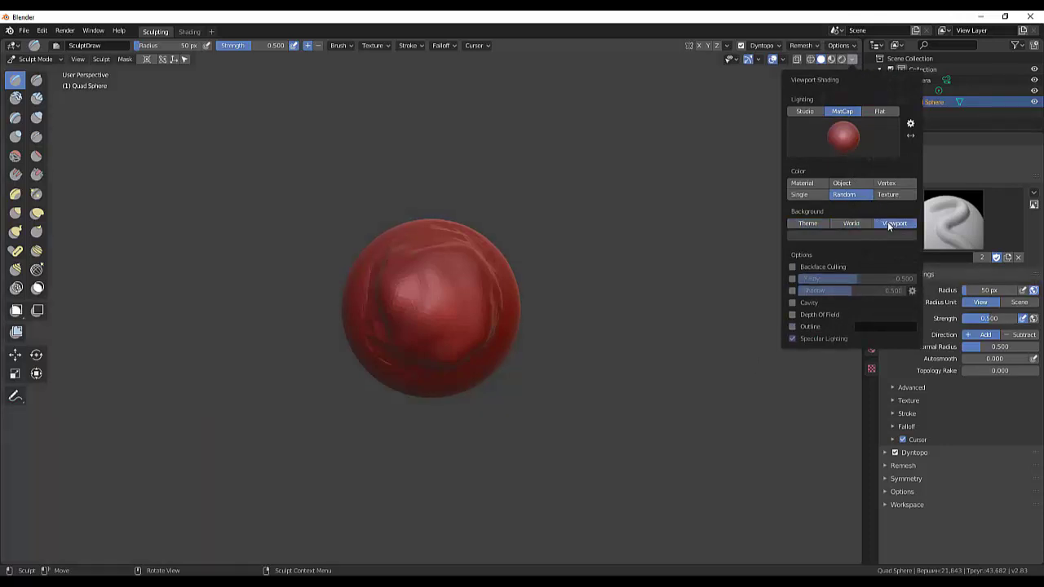
click(850, 223)
click(809, 225)
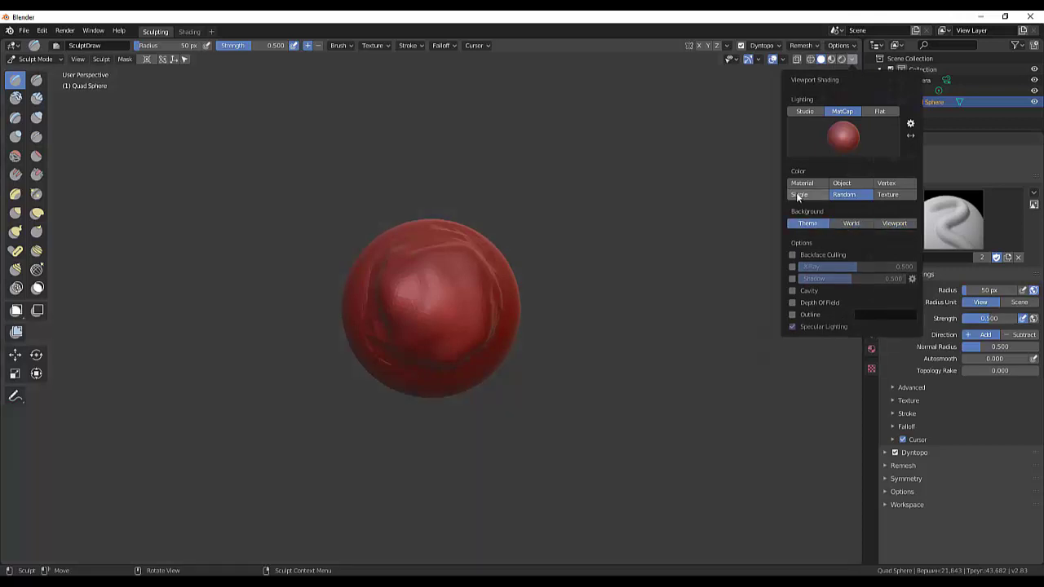
click(807, 195)
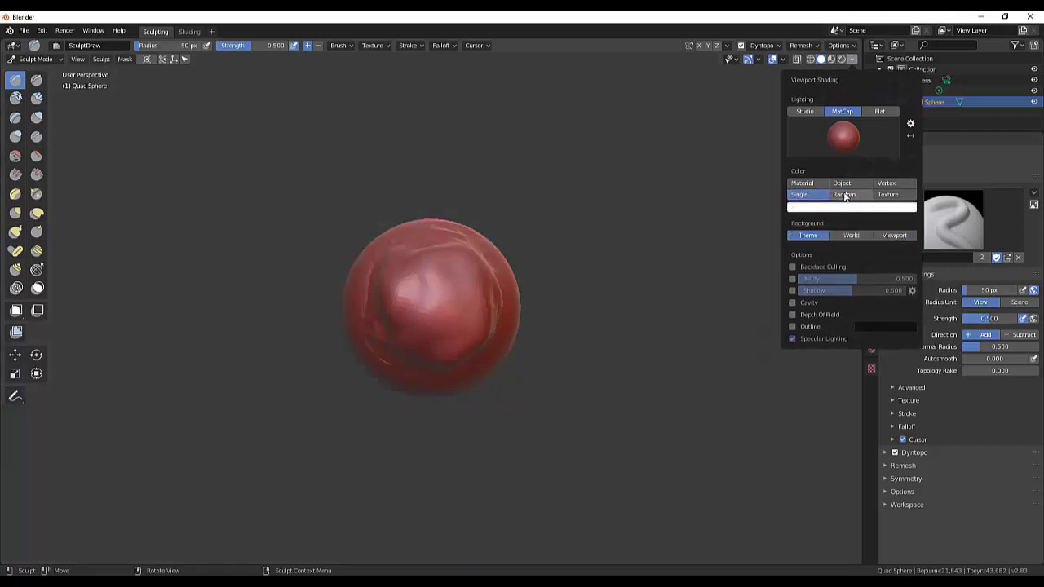
click(885, 197)
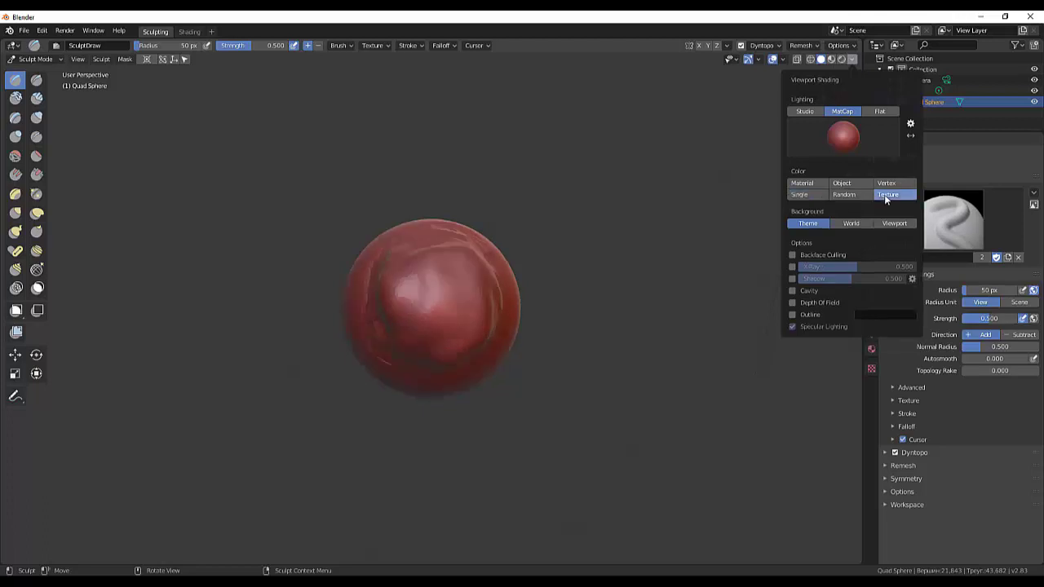
click(887, 184)
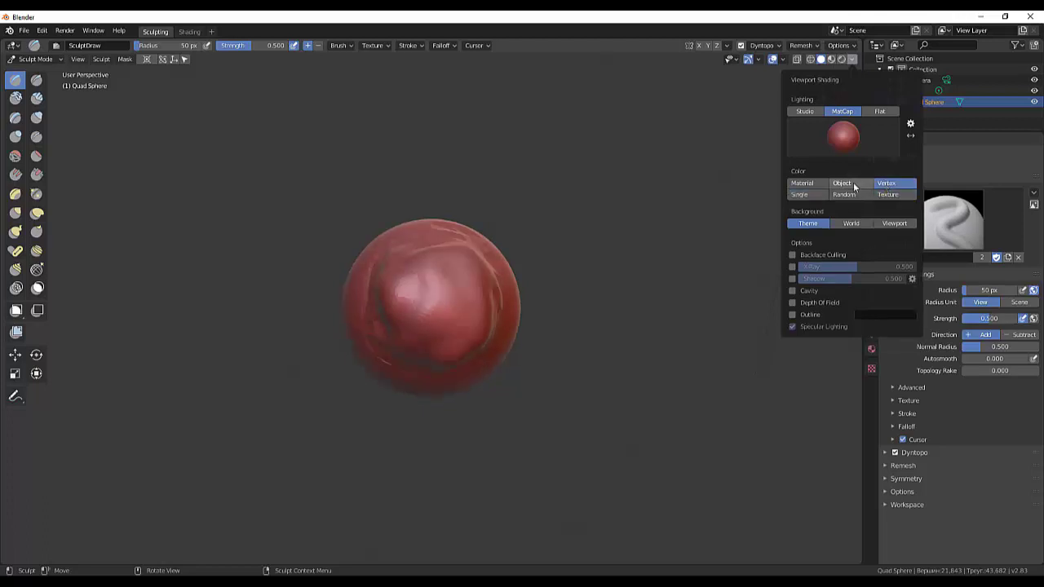
click(844, 183)
click(802, 185)
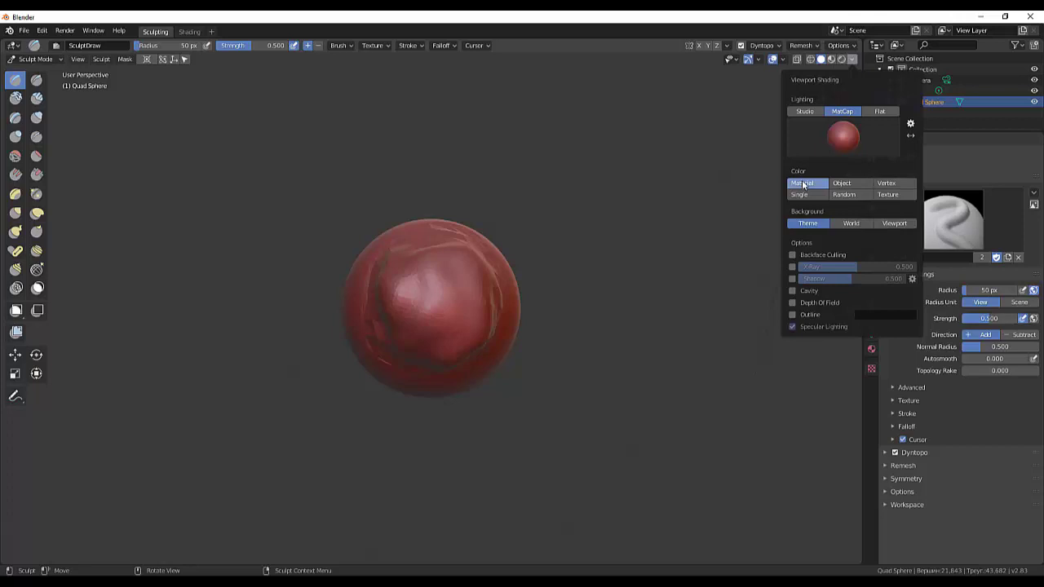
click(879, 113)
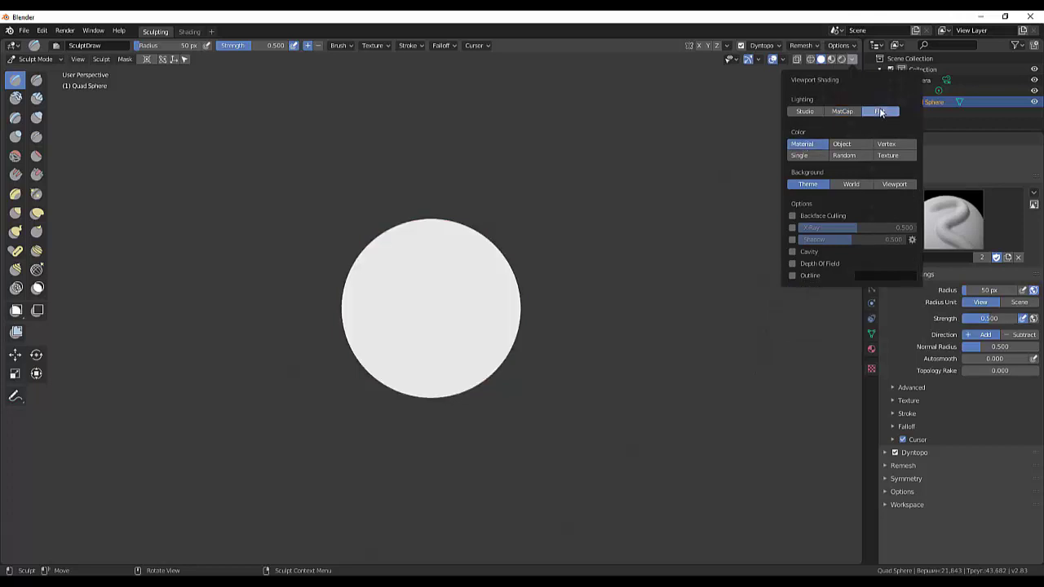
click(845, 111)
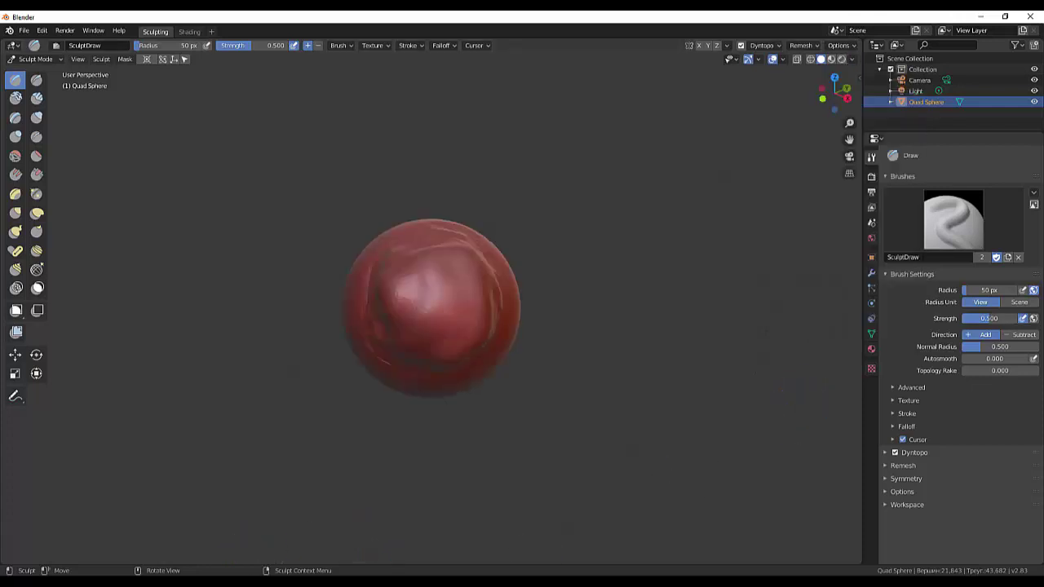
Sculpt bulges and grooves across the sphere's centre and turn on Cavity shading.
click(936, 342)
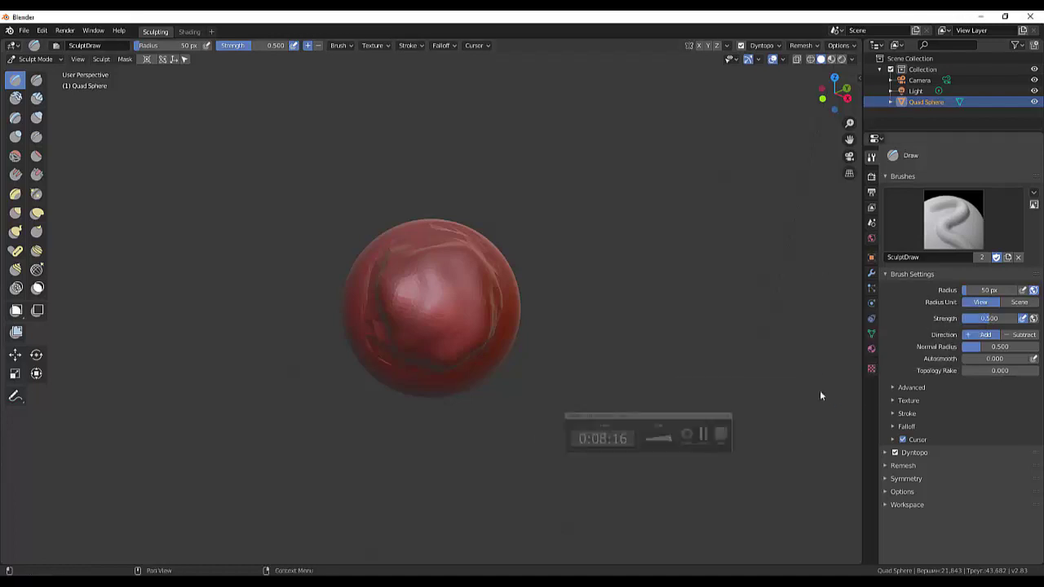
mouse_move(408, 333)
mouse_down()
mouse_move(455, 292)
mouse_move(453, 330)
mouse_up()
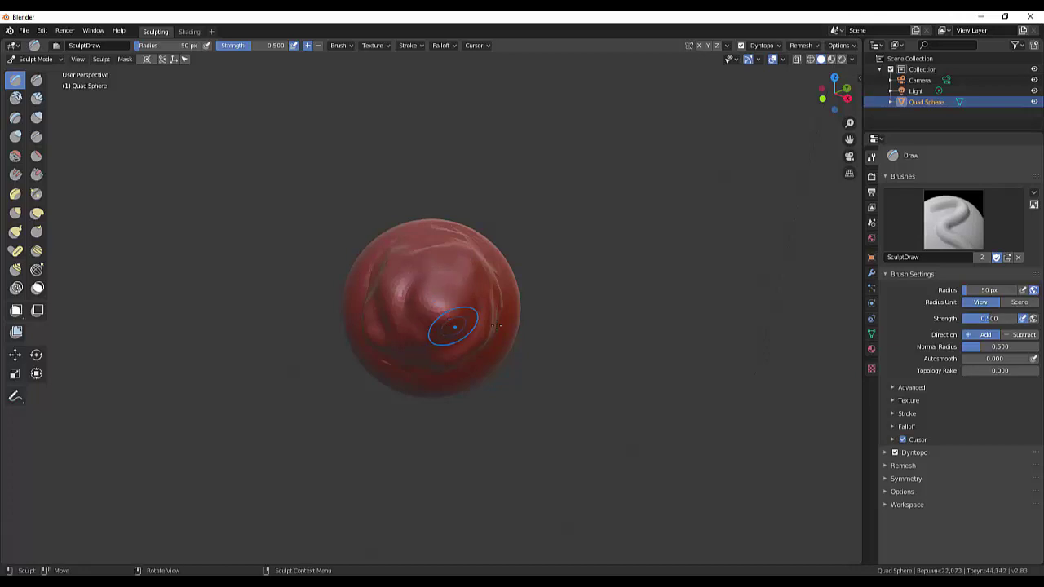
click(853, 63)
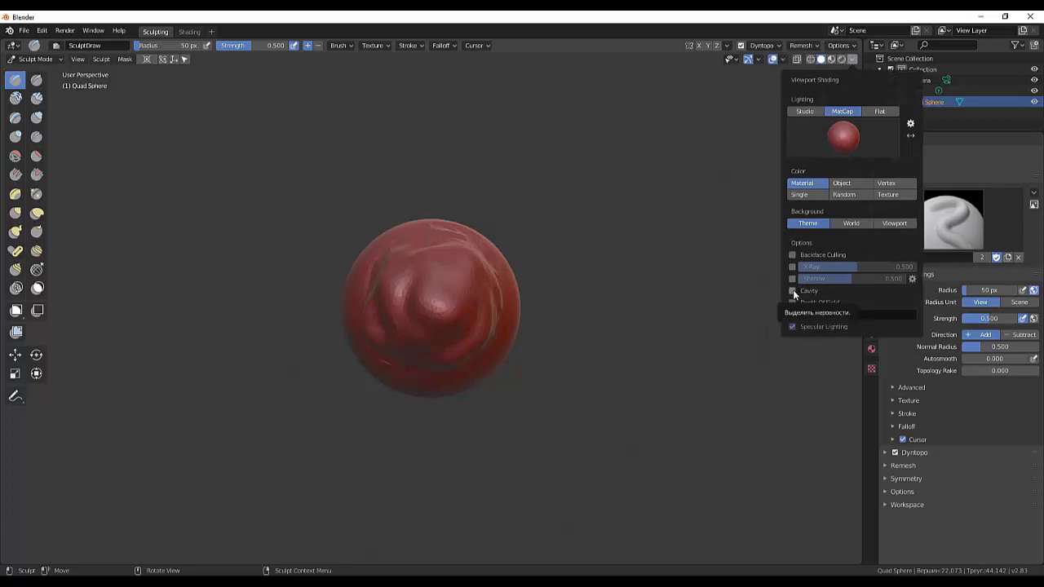
click(793, 290)
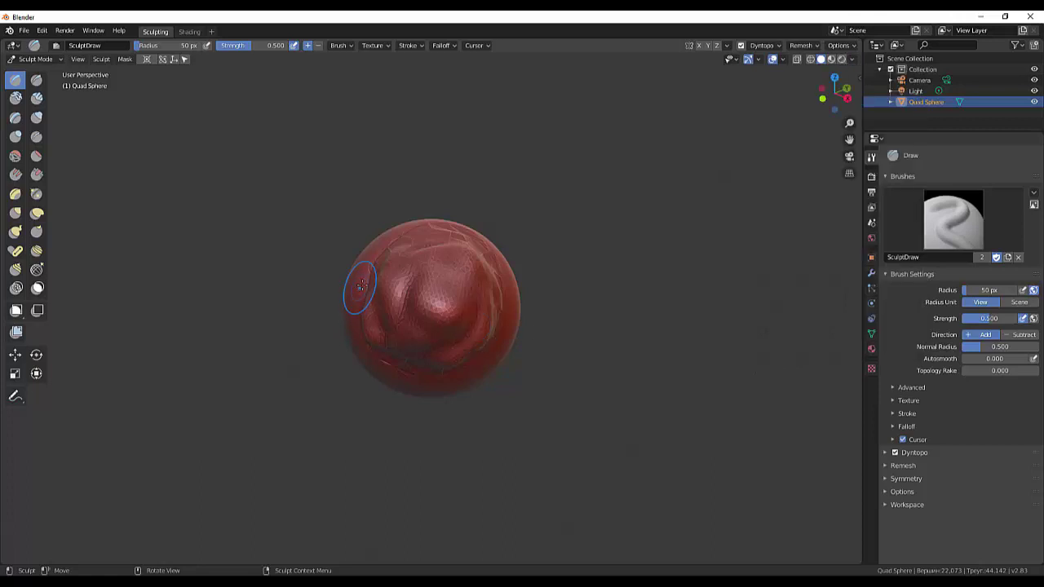
Add more Draw strokes on the sphere's upper-left.
drag(404, 287, 447, 307)
mouse_move(445, 252)
mouse_down()
mouse_move(385, 270)
mouse_move(377, 315)
mouse_move(455, 295)
mouse_move(493, 330)
mouse_move(474, 353)
mouse_move(446, 296)
mouse_move(412, 289)
mouse_up()
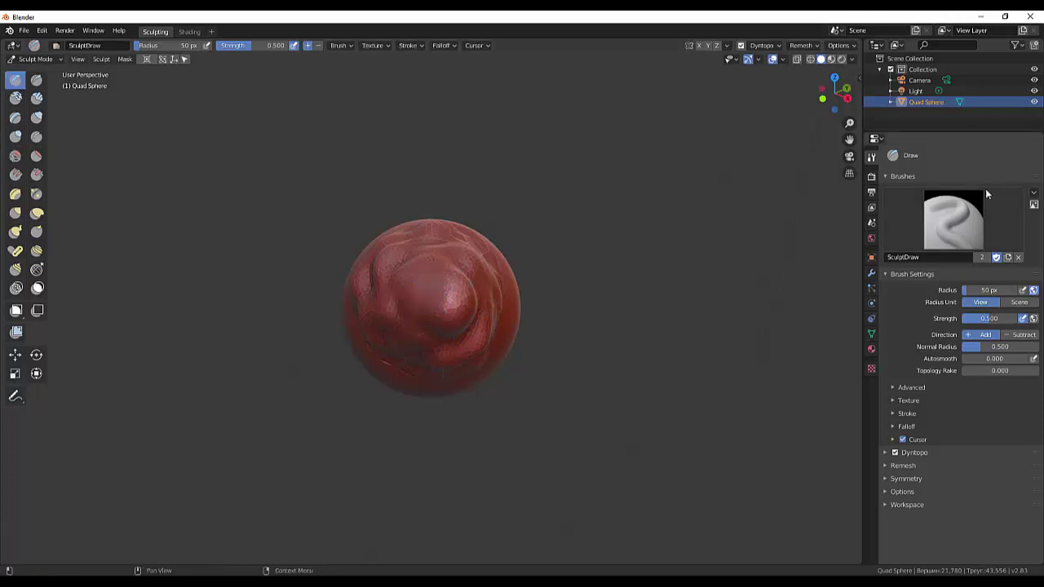
click(853, 60)
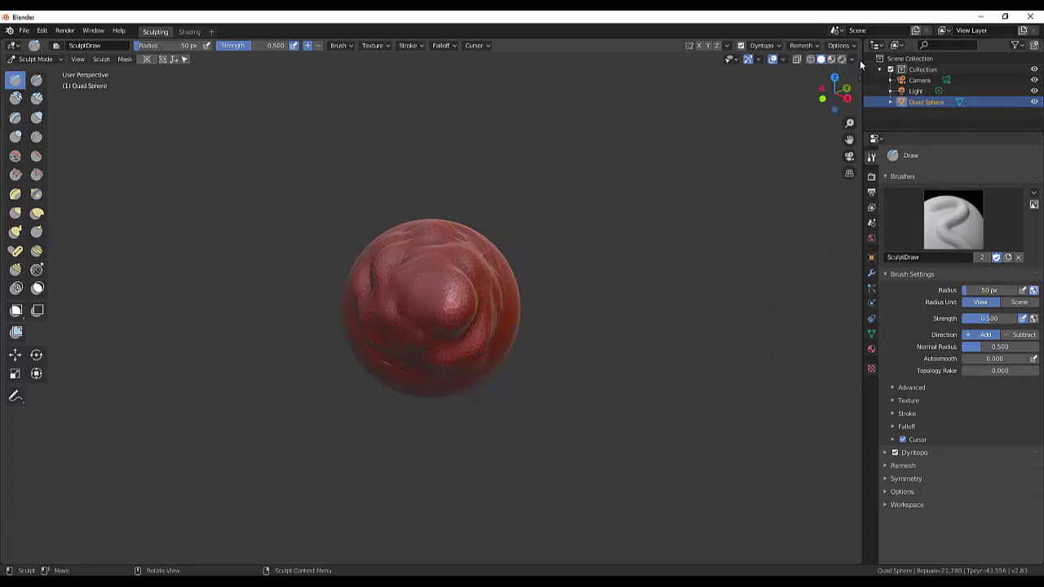
Turn Cavity shading off and raise a ridge on the sphere's left front.
click(853, 60)
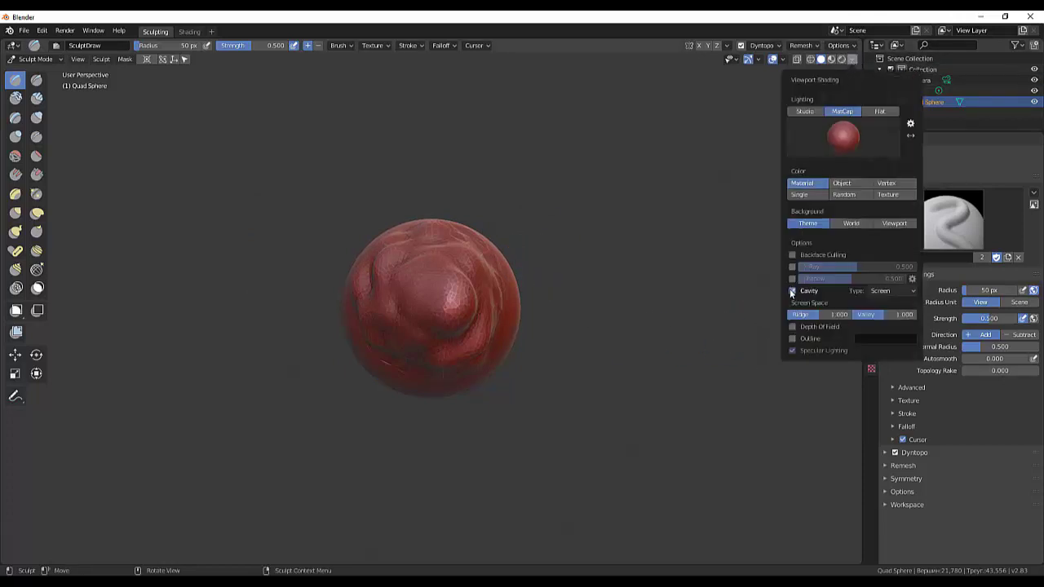
click(792, 290)
mouse_move(584, 369)
middle_down()
mouse_move(672, 389)
mouse_move(583, 366)
mouse_move(452, 261)
middle_up()
mouse_move(452, 261)
mouse_down()
mouse_move(404, 285)
mouse_move(400, 318)
mouse_move(400, 286)
mouse_move(378, 263)
mouse_move(399, 224)
mouse_move(367, 257)
mouse_move(481, 294)
mouse_move(447, 330)
mouse_move(408, 343)
mouse_move(424, 363)
mouse_move(490, 343)
mouse_move(399, 269)
mouse_up()
Smooth away the bumpy right lobe and upper ridge with the Smooth brush.
key(shift+s)
mouse_move(490, 252)
mouse_down()
mouse_move(561, 276)
mouse_move(545, 294)
mouse_move(563, 310)
mouse_move(455, 294)
mouse_move(489, 319)
mouse_move(464, 335)
mouse_up()
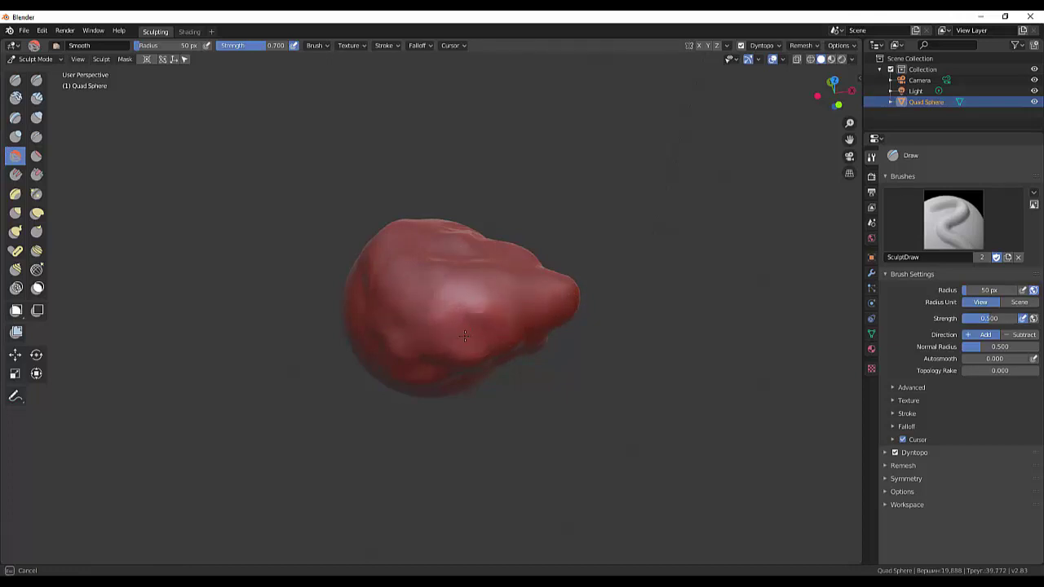
key(x)
middle_drag(455, 380, 444, 331)
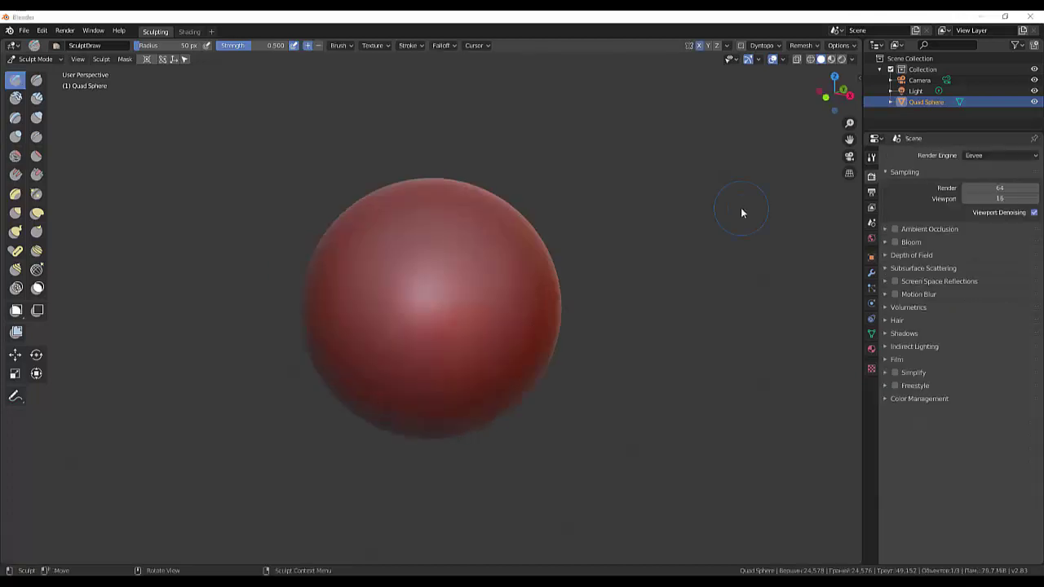
Enable Dyntopo with Constant Detail at resolution 3.00, then undo a test stroke.
click(740, 45)
click(779, 46)
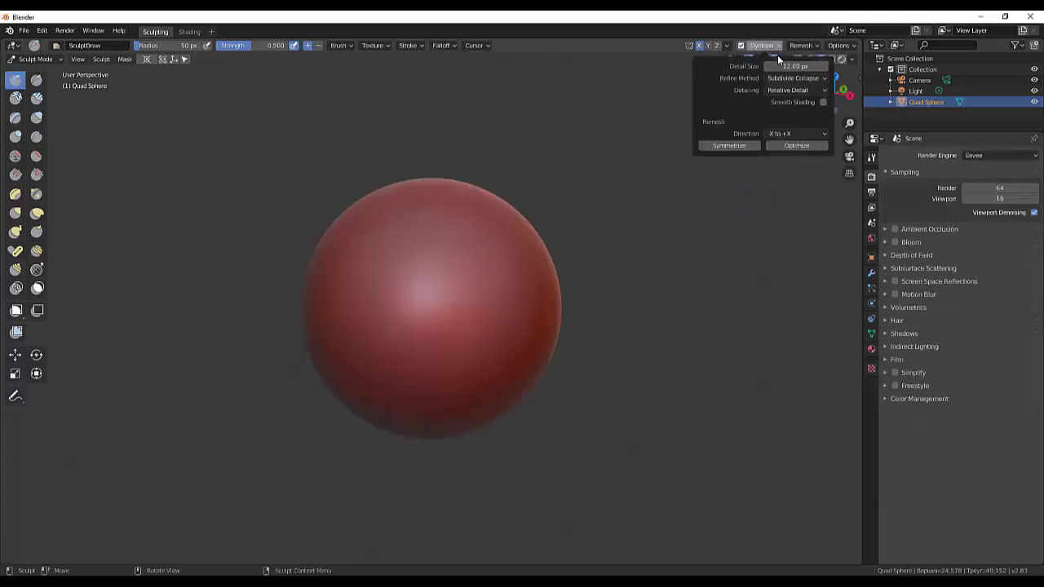
click(795, 91)
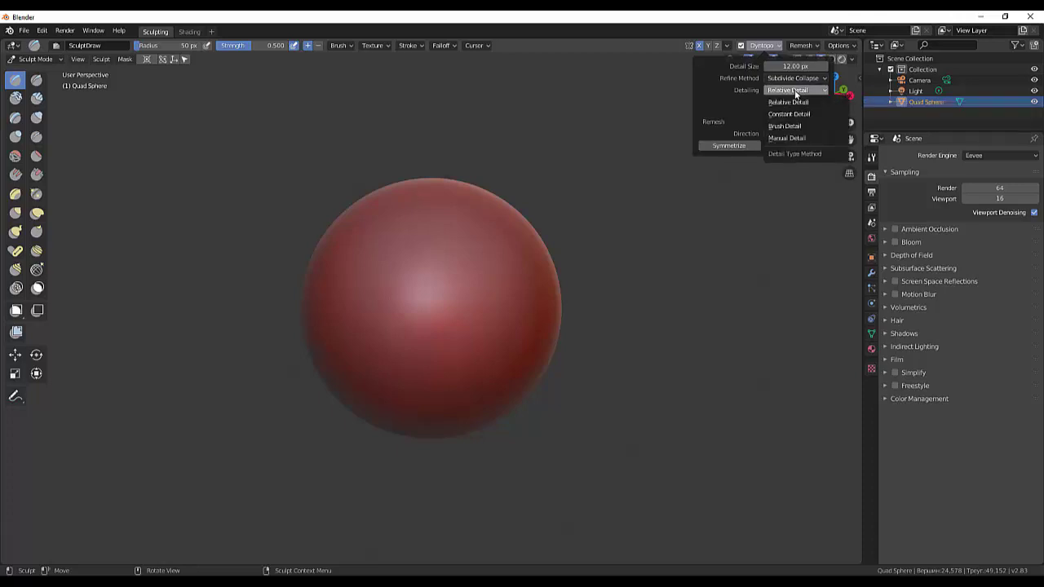
click(790, 118)
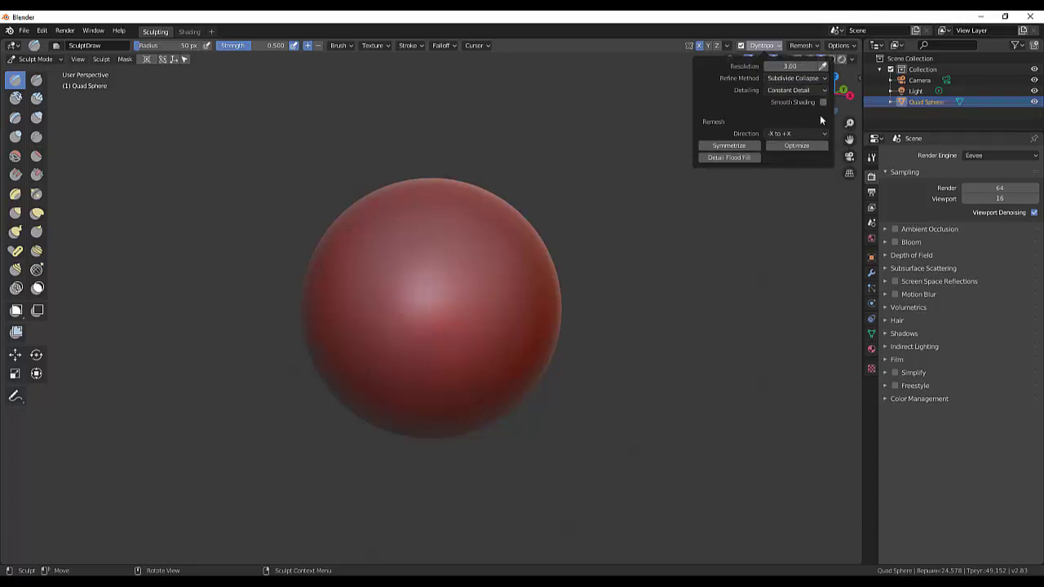
mouse_move(484, 277)
mouse_down()
mouse_move(430, 353)
mouse_move(481, 308)
mouse_up()
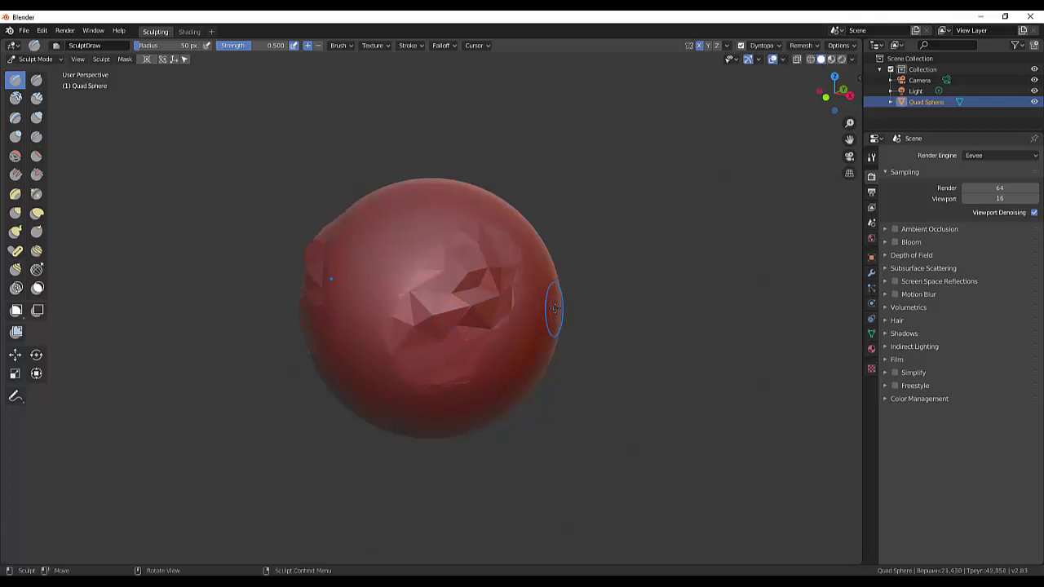
key(ctrl+z)
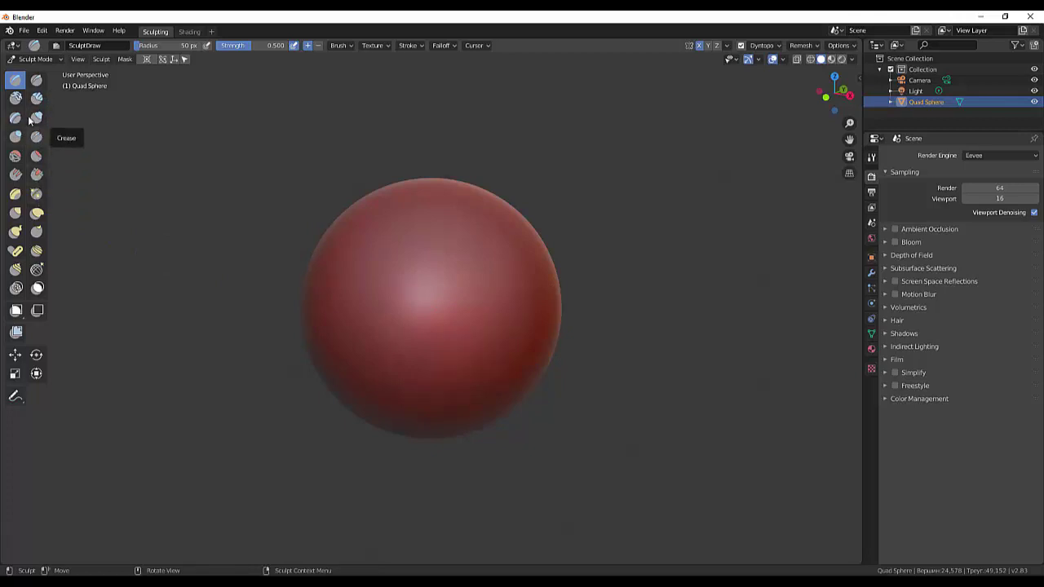
Activate Clay Strips at strength 0.600 and undo its faceted test stroke.
click(37, 98)
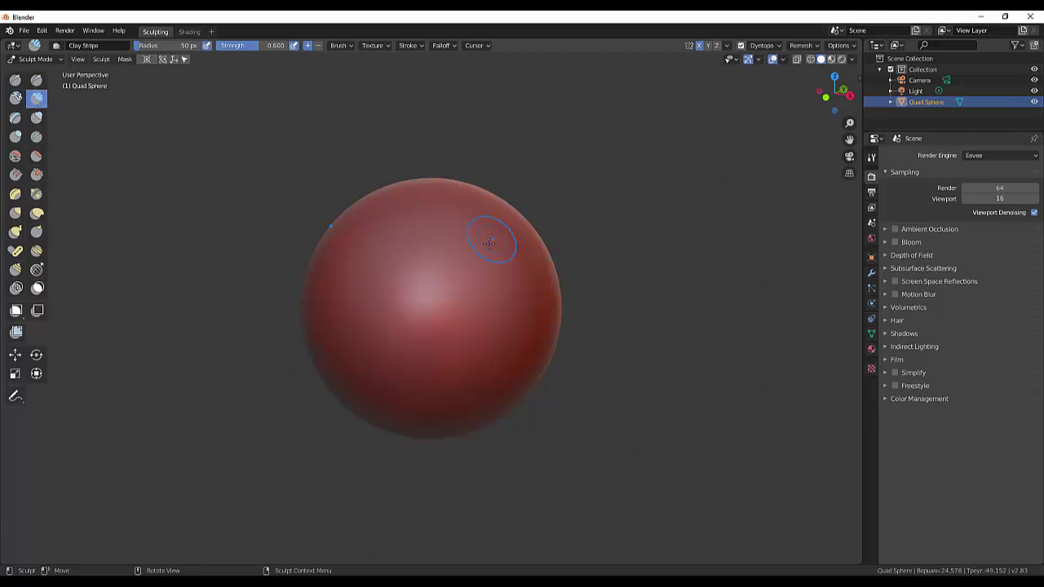
mouse_move(489, 238)
mouse_down()
mouse_move(501, 244)
mouse_move(440, 306)
mouse_up()
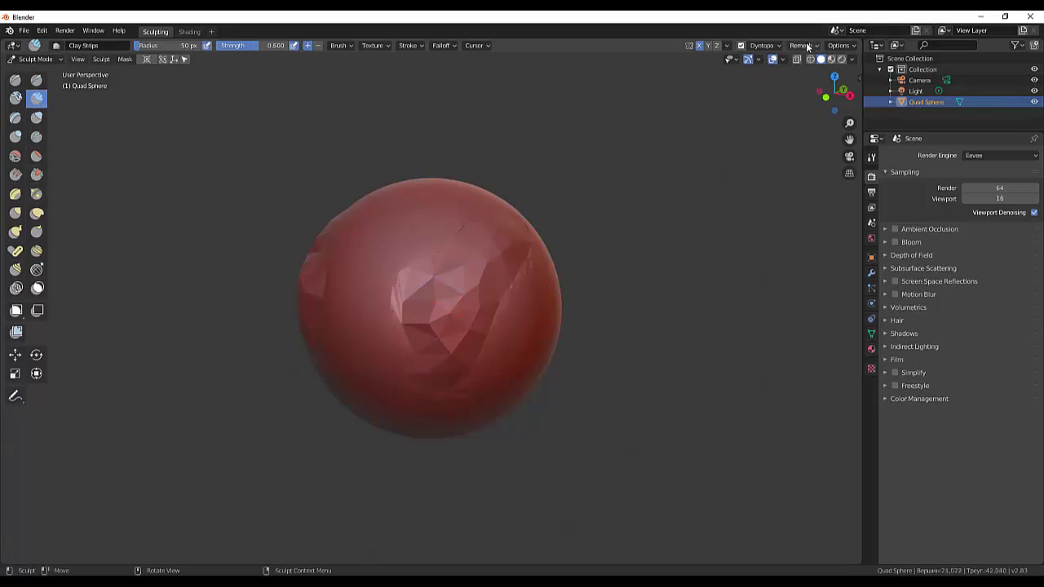
click(779, 46)
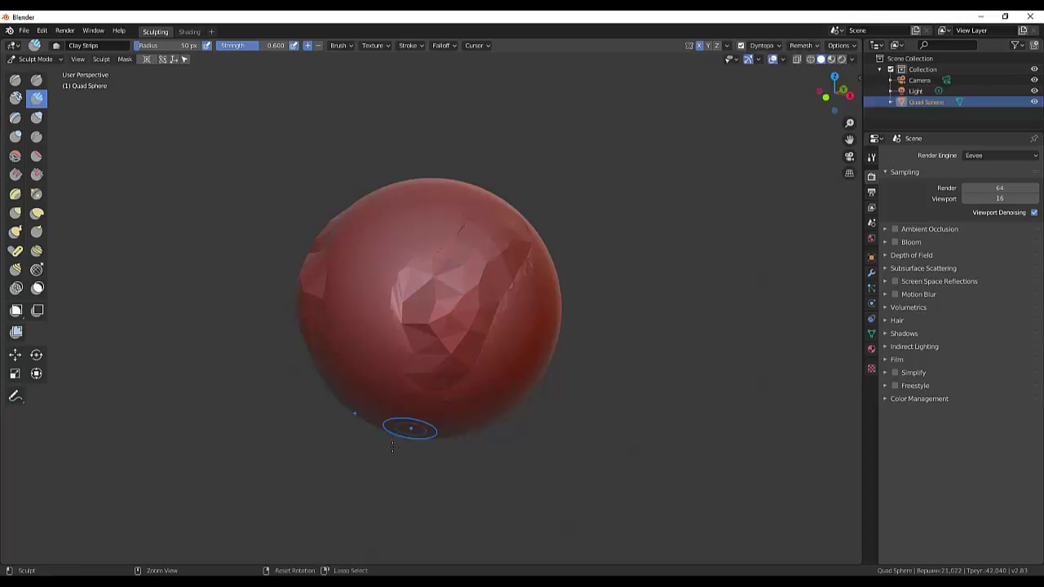
key(ctrl+z)
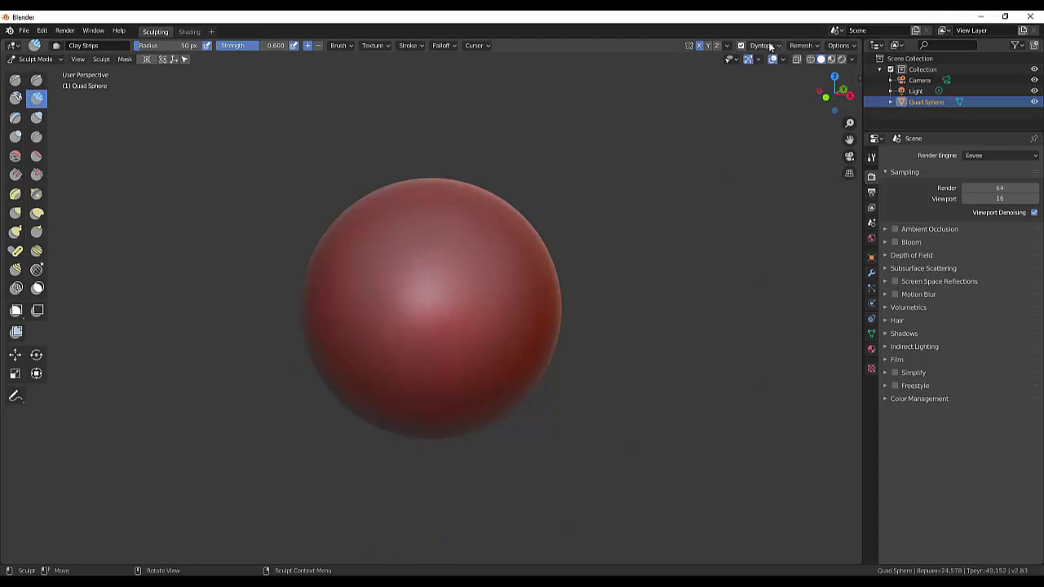
Raise the Dyntopo constant-detail resolution to 12.00 and lay a Clay Strips ridge on the sphere's front.
click(761, 46)
drag(790, 65, 816, 65)
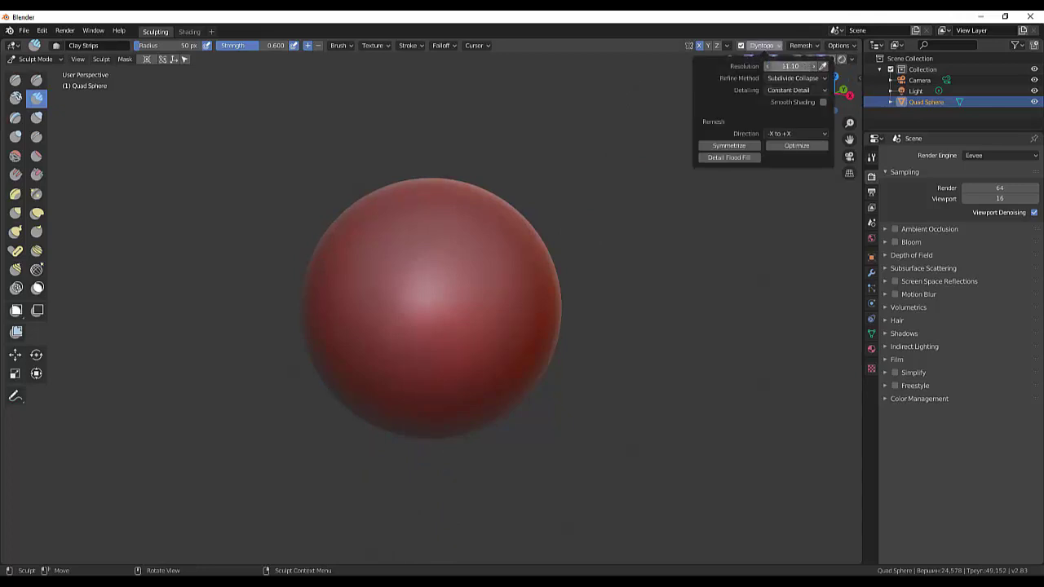
drag(789, 65, 816, 65)
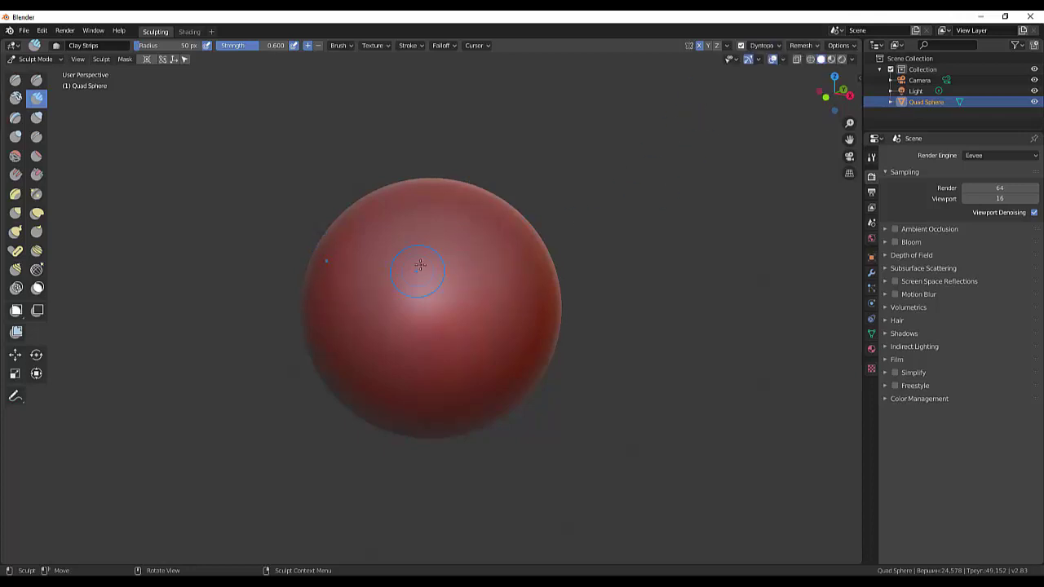
mouse_move(457, 263)
mouse_down()
mouse_move(460, 250)
mouse_move(408, 320)
mouse_move(440, 326)
mouse_move(470, 273)
mouse_move(406, 337)
mouse_move(403, 359)
mouse_up()
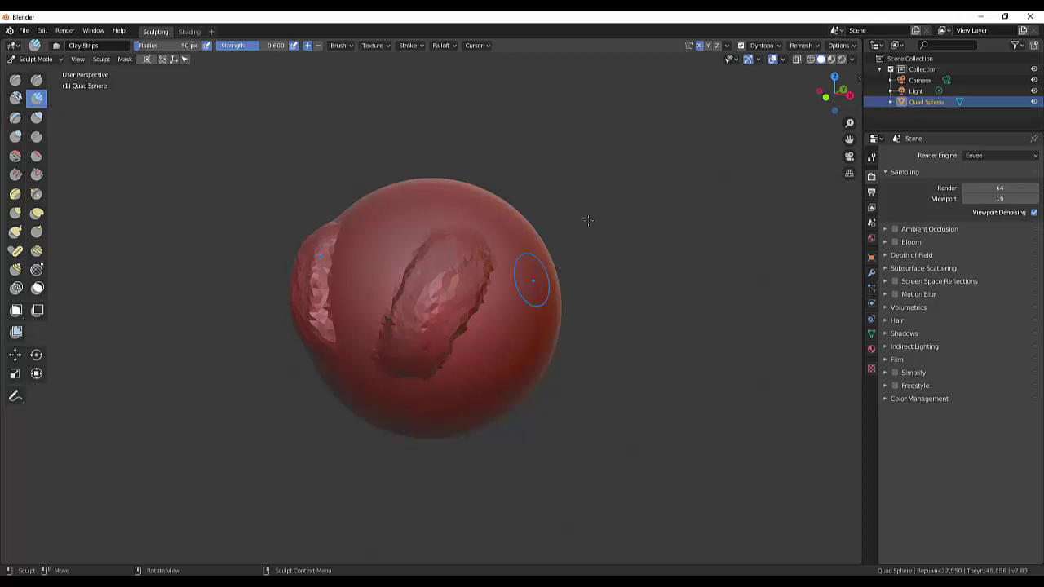
Enable Dyntopo Smooth Shading and extend the central Clay Strips stroke downward into a raised mound.
click(775, 46)
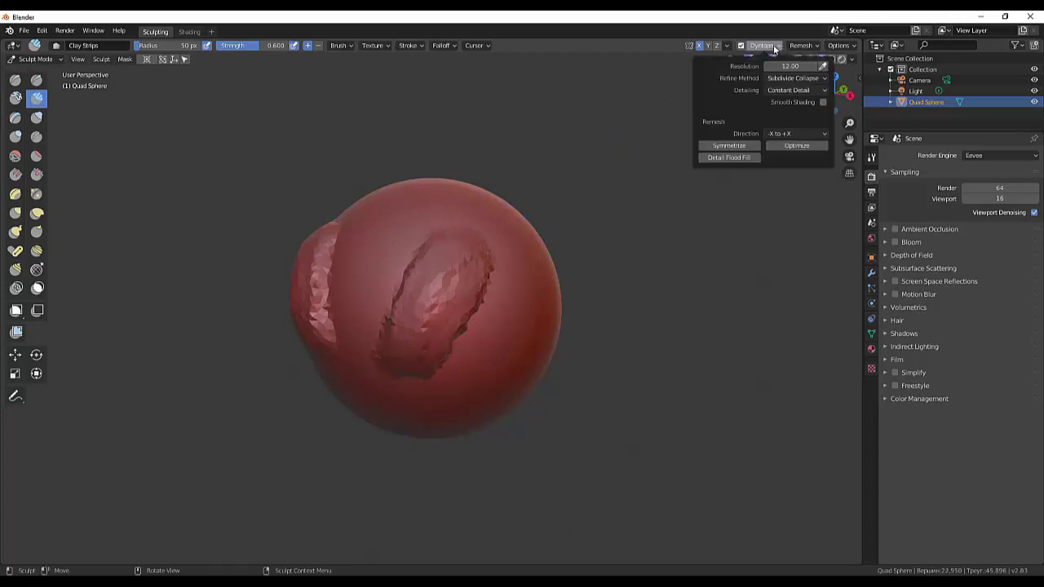
click(822, 102)
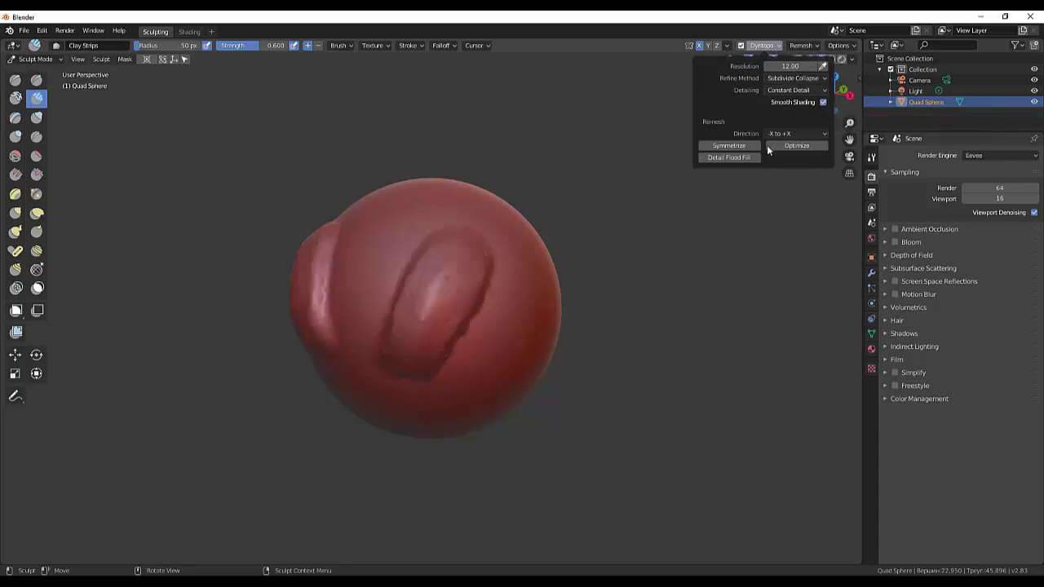
mouse_move(415, 253)
mouse_down()
mouse_move(426, 347)
mouse_move(466, 284)
mouse_move(425, 335)
mouse_move(414, 369)
mouse_up()
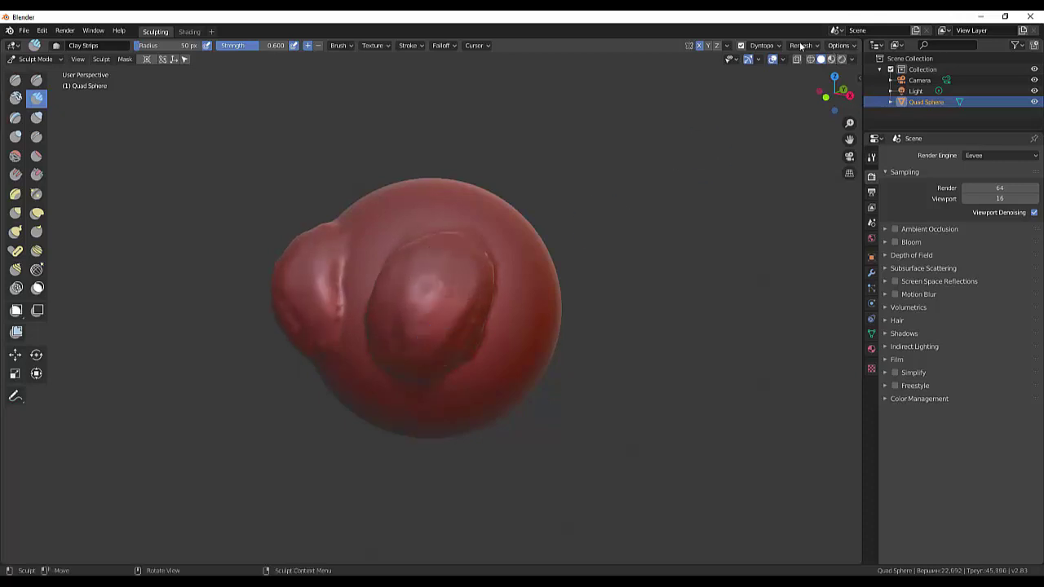
Disable Dyntopo Smooth Shading and paint two more Clay Strips strokes over the central bump.
click(762, 45)
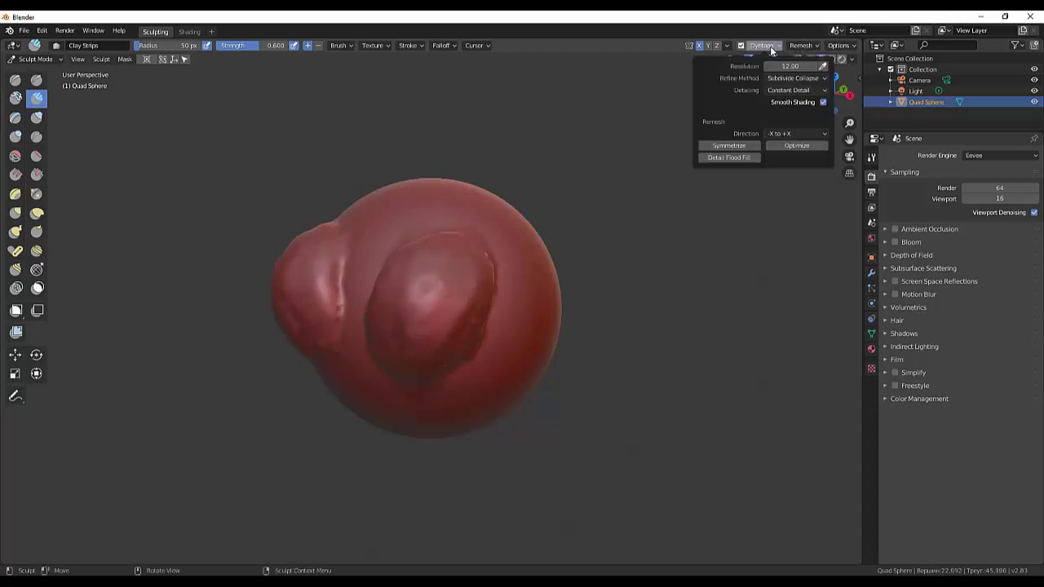
click(821, 102)
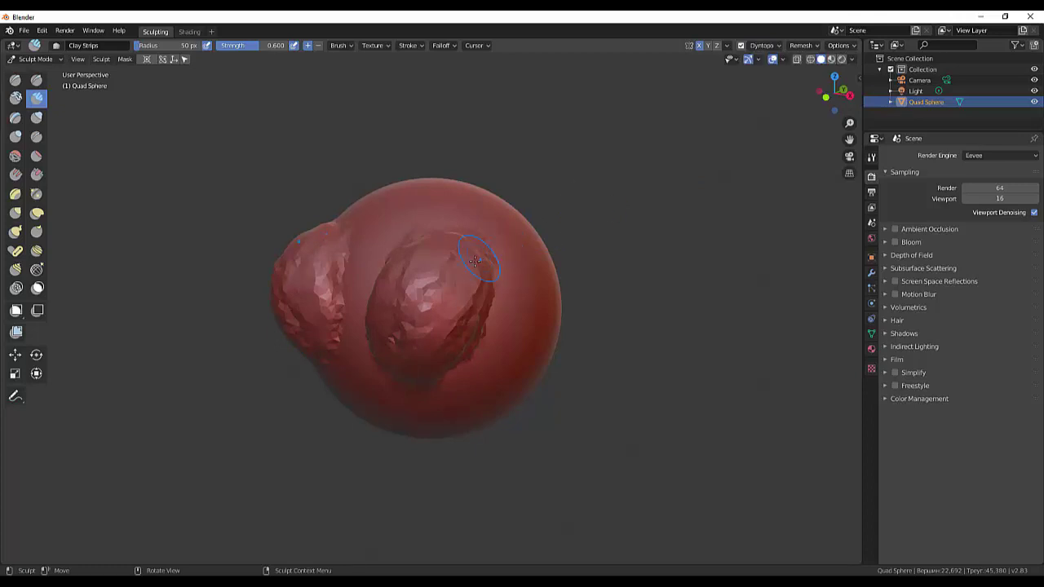
shift+drag(475, 261, 397, 345)
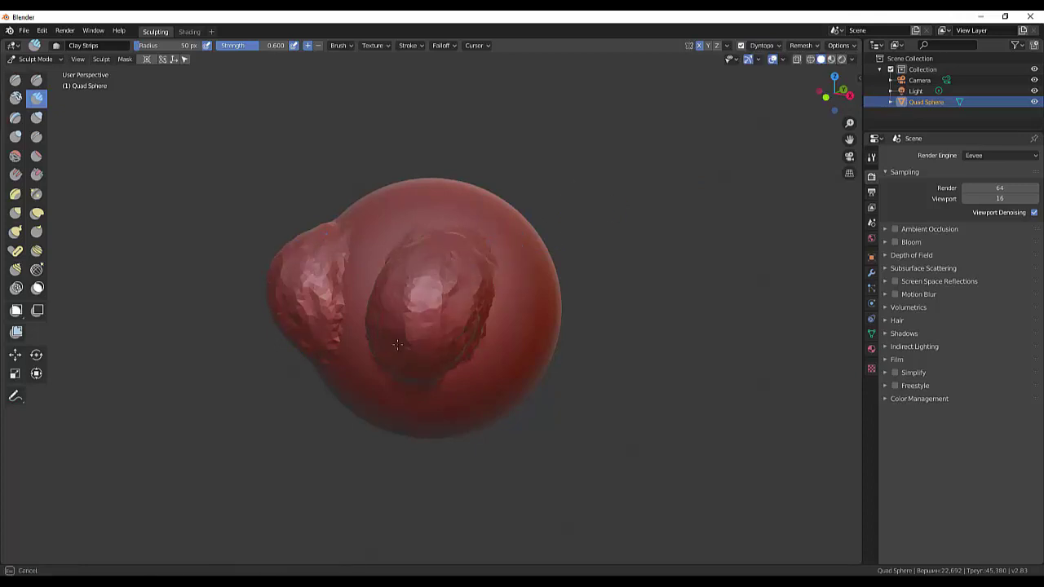
click(763, 45)
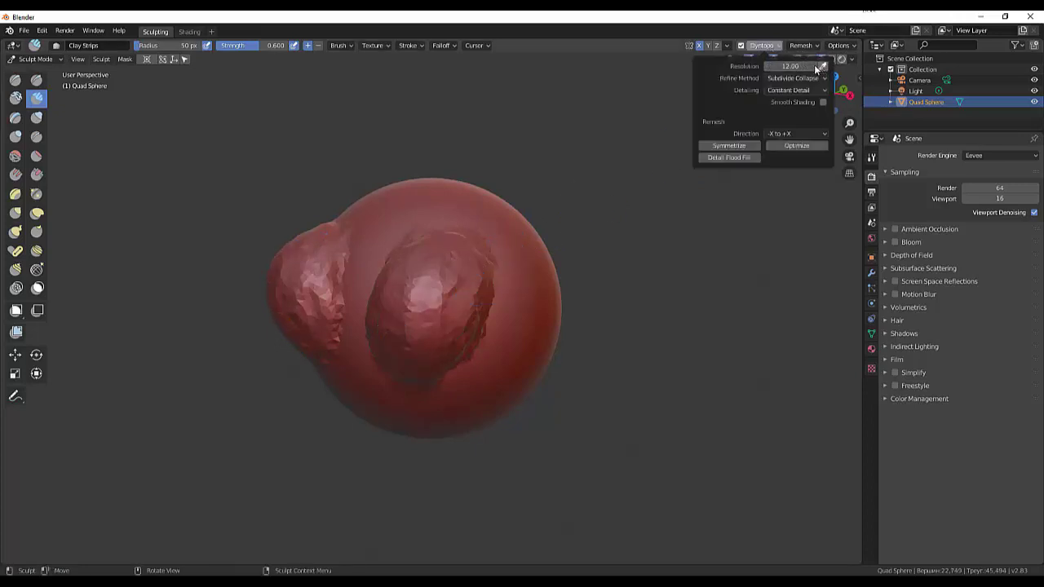
mouse_move(440, 220)
mouse_down()
mouse_move(427, 213)
mouse_move(504, 377)
mouse_move(458, 384)
mouse_move(506, 261)
mouse_move(461, 241)
mouse_move(408, 320)
mouse_move(449, 294)
mouse_move(445, 344)
mouse_up()
Smooth the faceted detail along the central bump's right edge and on the left lobe.
key(shift+s)
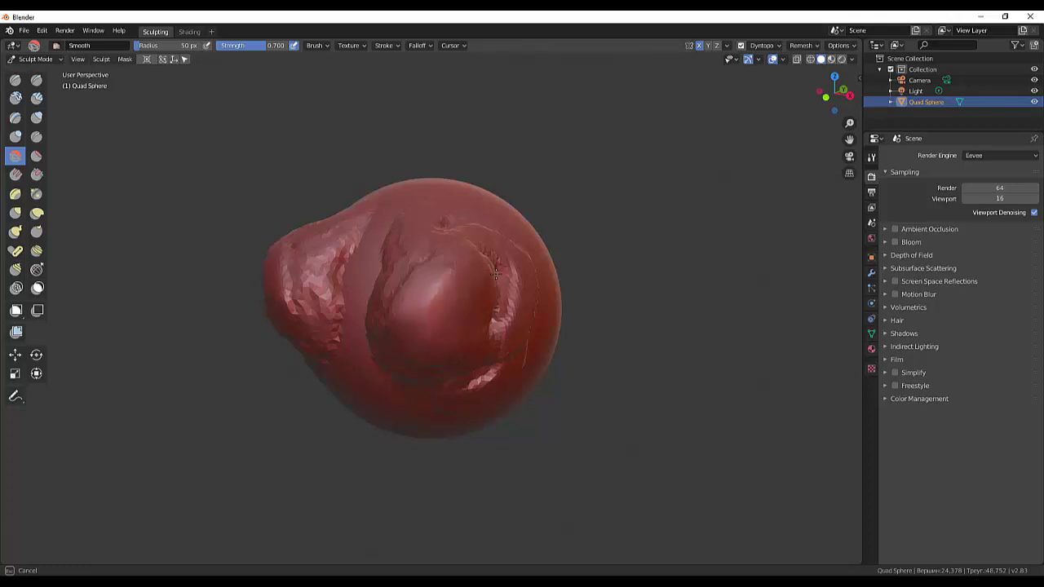
drag(495, 274, 492, 322)
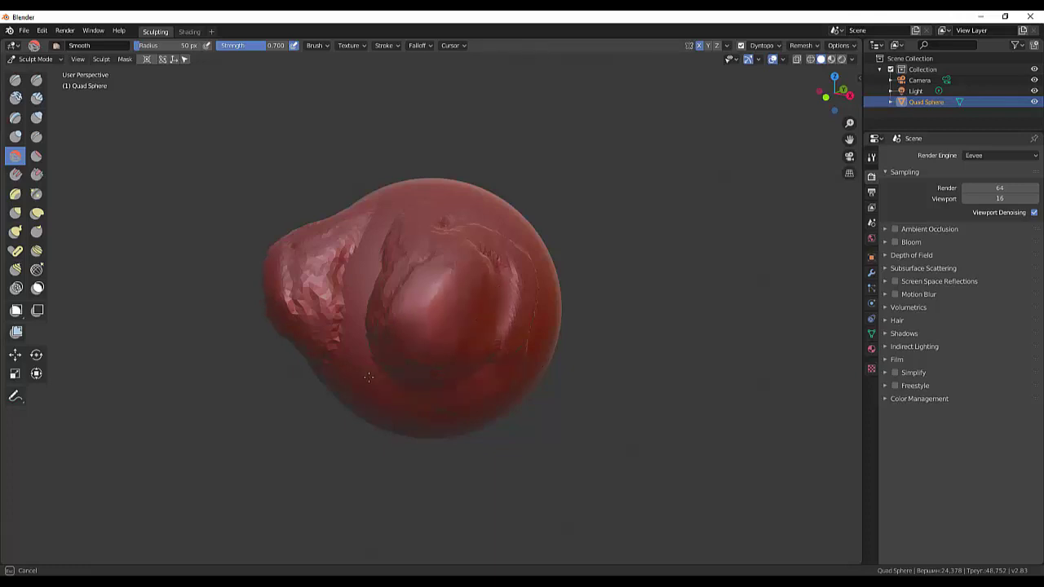
mouse_move(369, 377)
mouse_down()
mouse_move(433, 241)
mouse_move(359, 247)
mouse_move(339, 316)
mouse_up()
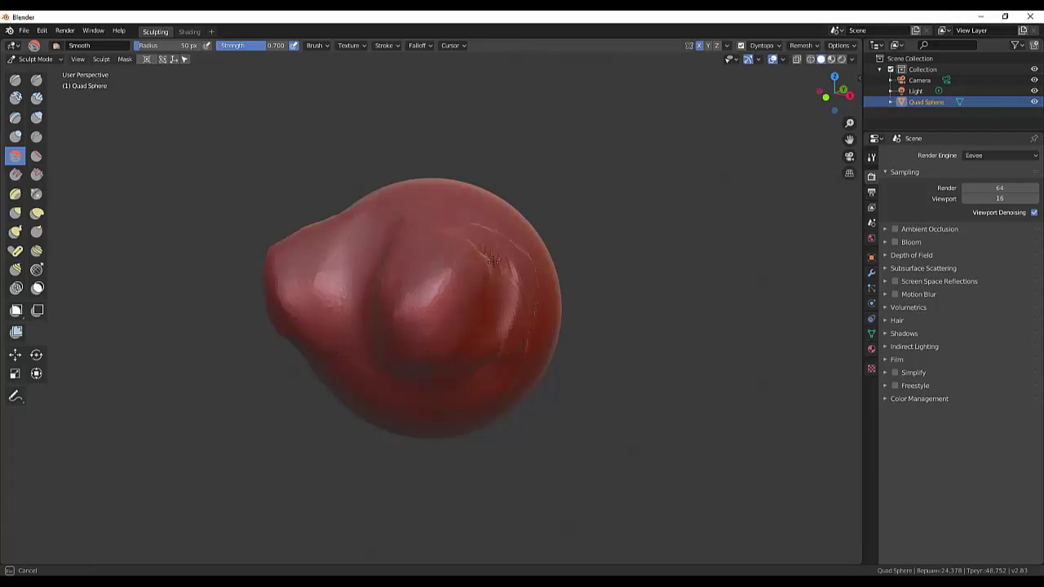
drag(473, 235, 504, 324)
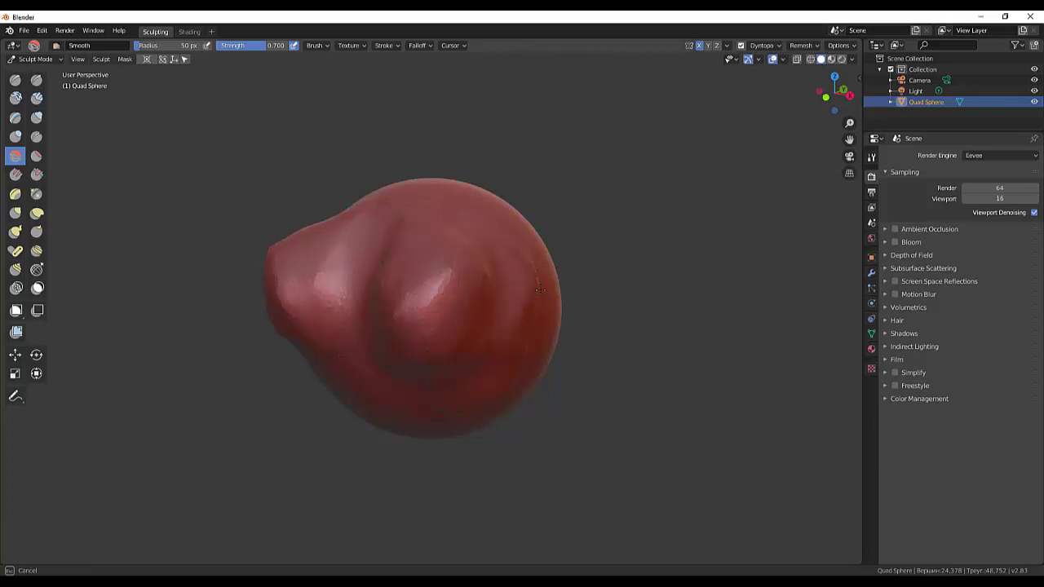
mouse_move(519, 235)
mouse_down()
mouse_move(453, 278)
mouse_move(436, 302)
mouse_move(455, 294)
mouse_move(427, 289)
mouse_move(405, 314)
mouse_up()
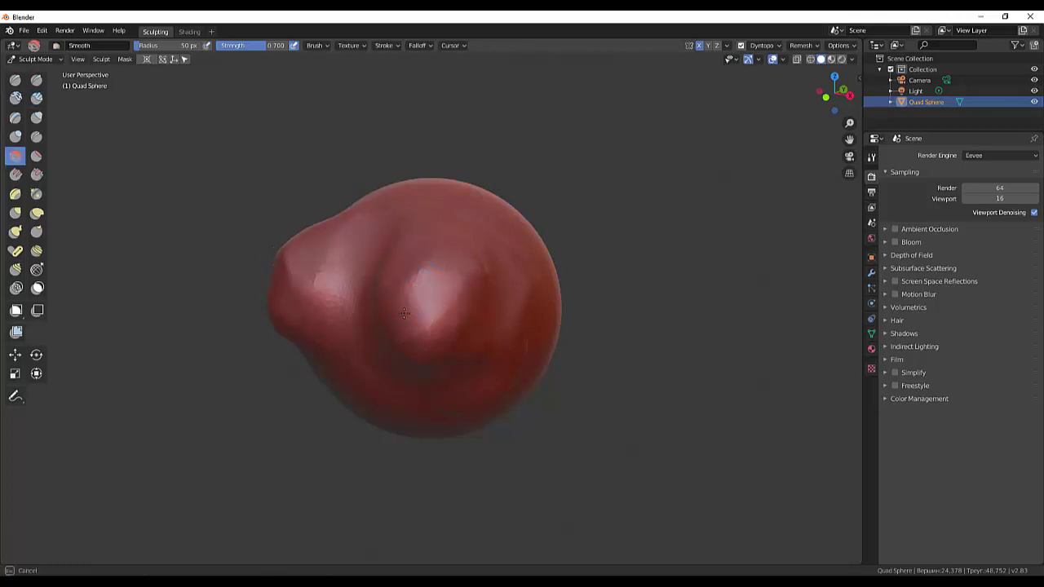
Add Clay Strips grooves on the central bump, then smooth the central dent and left lobe again.
key(c)
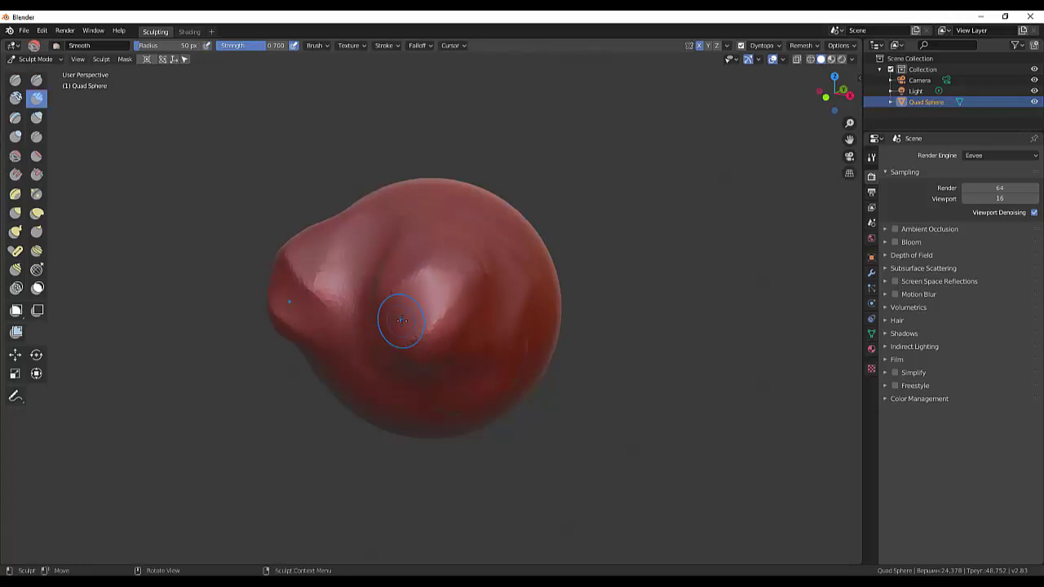
drag(396, 308, 440, 282)
mouse_move(424, 323)
mouse_down()
mouse_move(462, 303)
mouse_move(408, 322)
mouse_move(489, 261)
mouse_move(514, 257)
mouse_move(412, 318)
mouse_move(461, 302)
mouse_move(471, 273)
mouse_move(417, 324)
mouse_move(432, 326)
mouse_move(403, 318)
mouse_move(489, 269)
mouse_move(407, 326)
mouse_move(506, 265)
mouse_move(404, 343)
mouse_move(469, 330)
mouse_move(424, 273)
mouse_move(492, 284)
mouse_up()
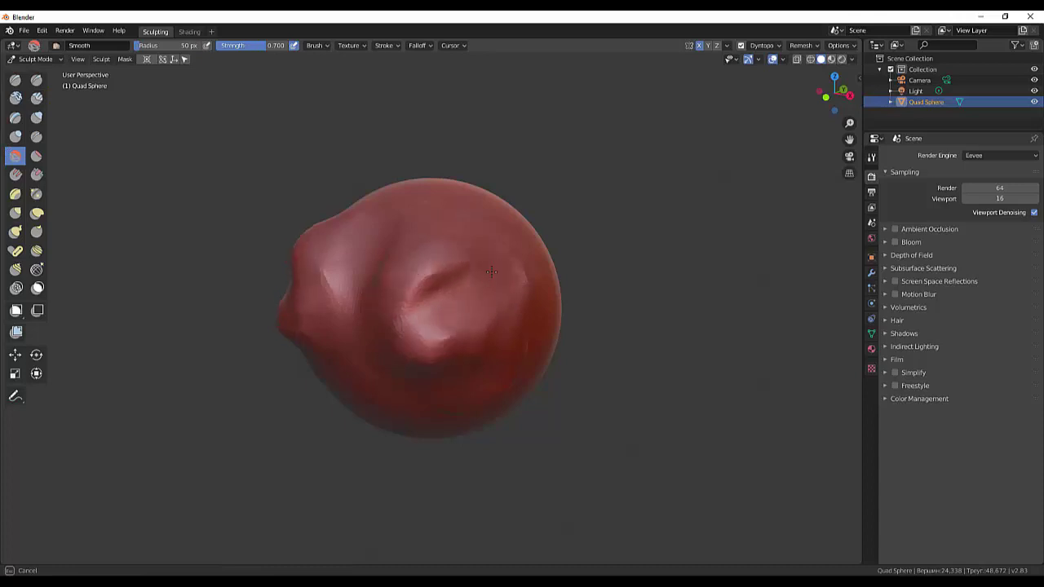
shift+drag(425, 316, 466, 330)
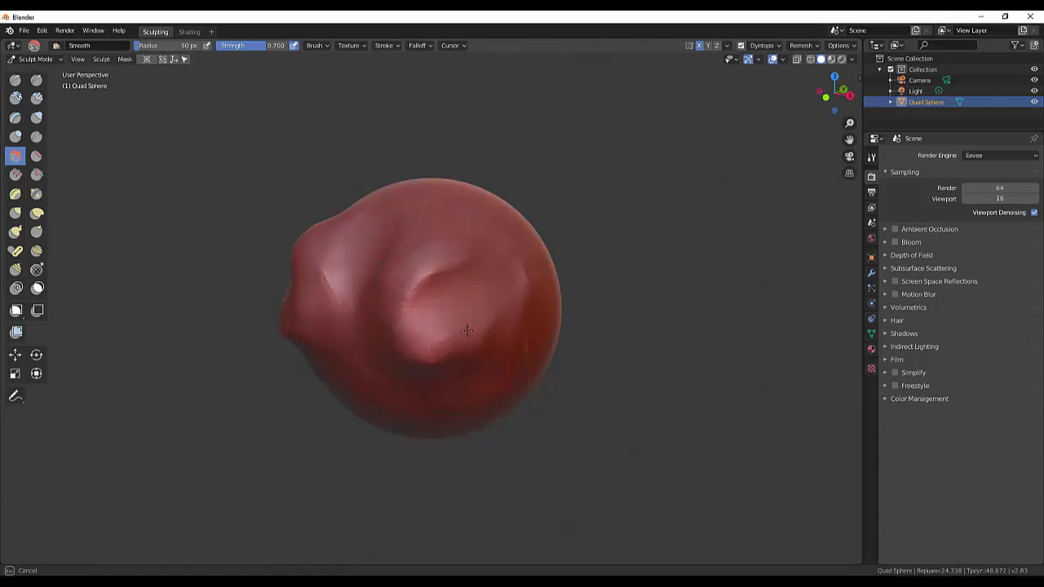
mouse_move(483, 389)
shift+mouse_down()
mouse_move(330, 277)
mouse_move(334, 304)
shift+mouse_up()
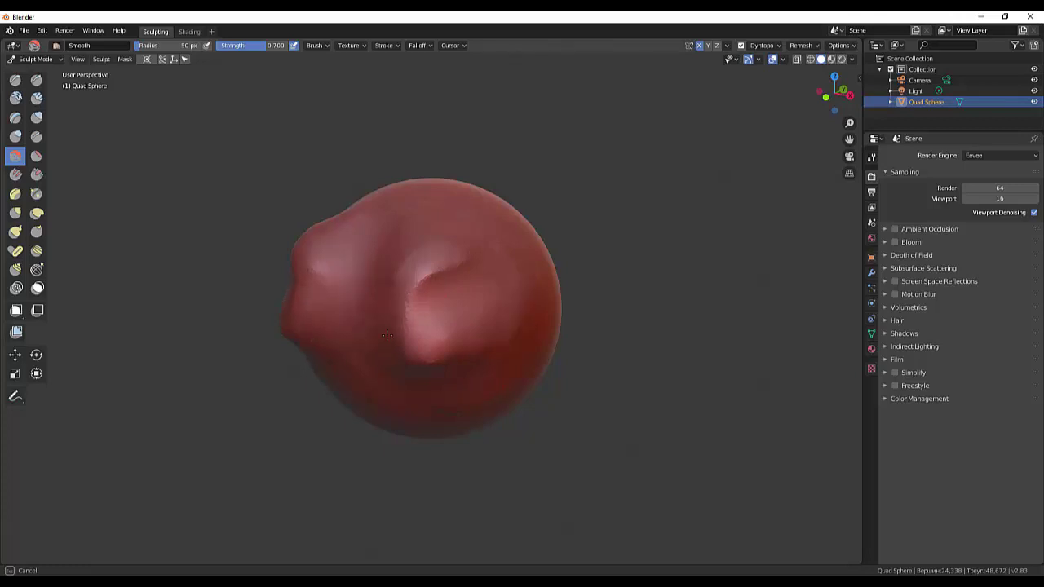
mouse_move(386, 334)
mouse_down()
mouse_move(435, 288)
mouse_move(441, 254)
mouse_move(408, 269)
mouse_move(419, 270)
mouse_up()
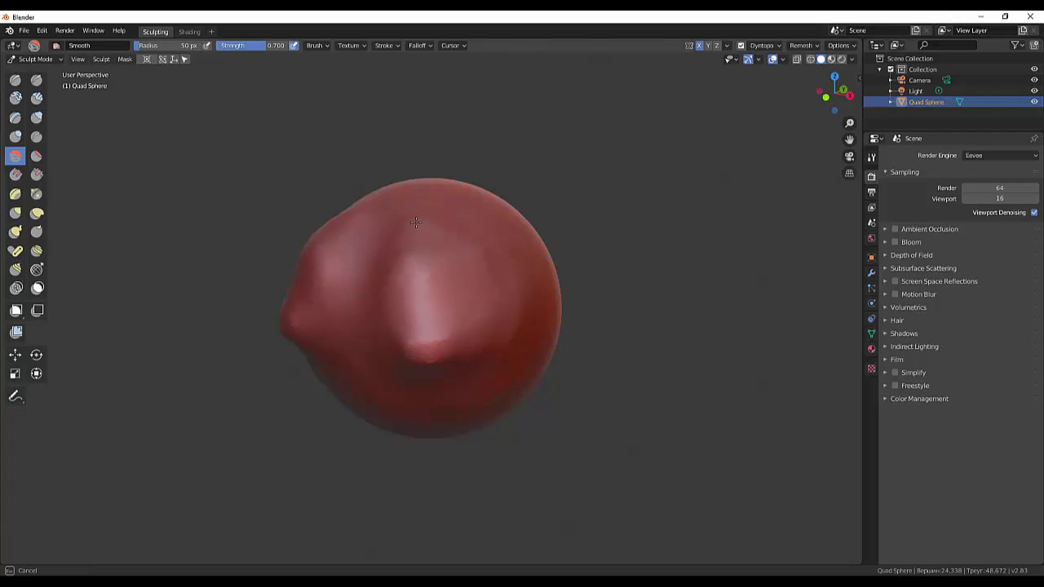
Smooth the central dent and the curved crease beneath it.
drag(454, 274, 454, 282)
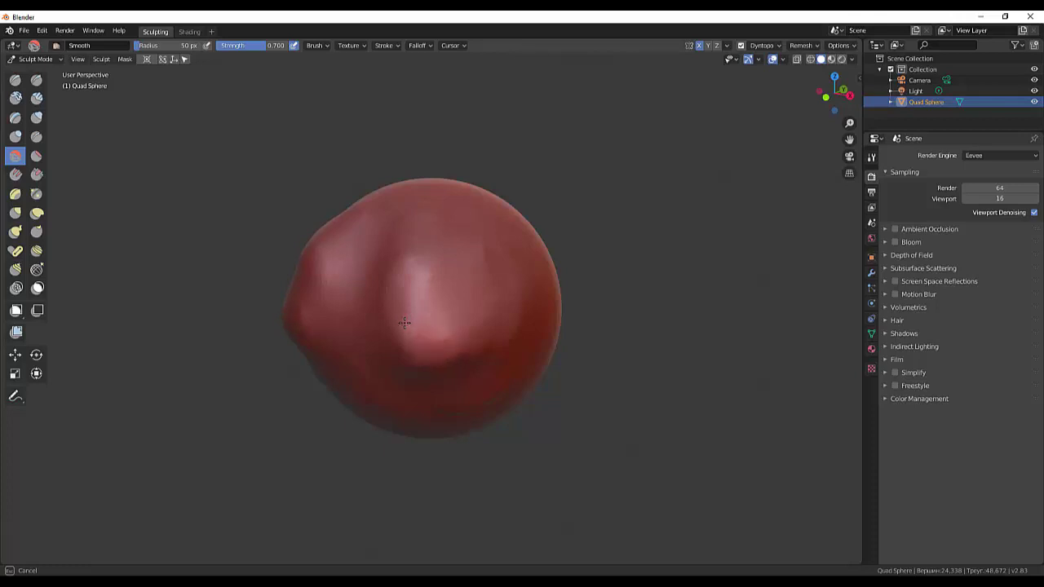
key(c)
middle_drag(436, 286, 496, 287)
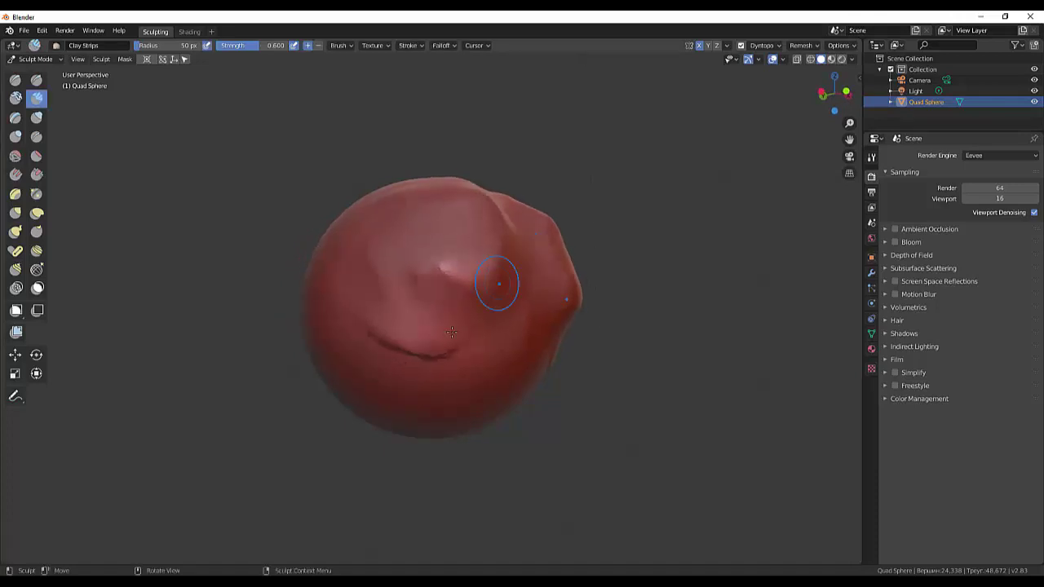
key(s)
mouse_move(430, 352)
mouse_down()
mouse_move(380, 334)
mouse_move(370, 286)
mouse_up()
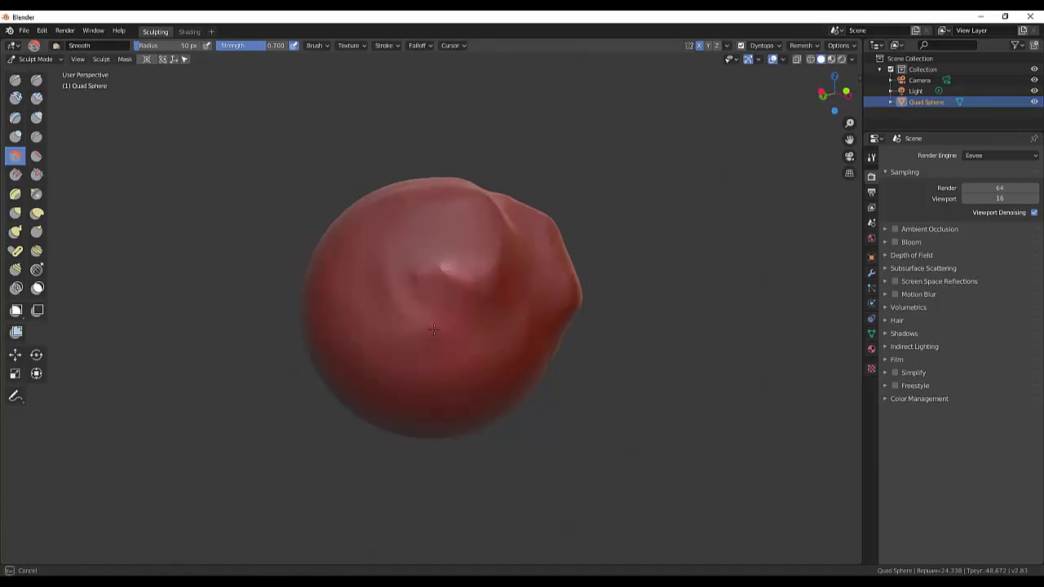
mouse_move(444, 266)
mouse_down()
mouse_move(424, 269)
mouse_move(459, 275)
mouse_up()
Build a rough Clay Strips band across the centre, then smooth its ridge and central crack.
key(c)
middle_drag(473, 269, 373, 350)
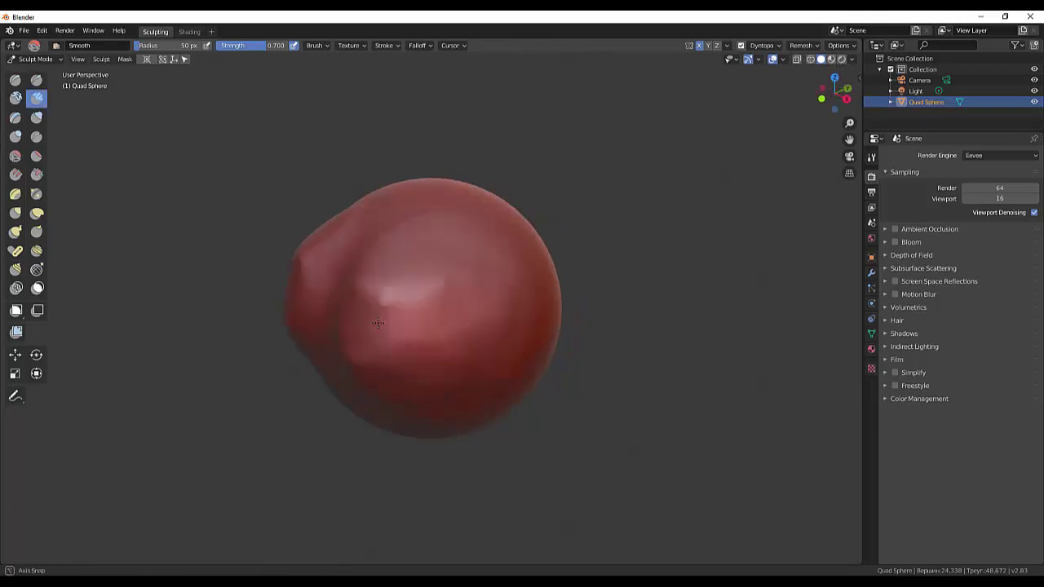
key(c)
mouse_move(374, 341)
mouse_down()
mouse_move(400, 327)
mouse_move(428, 347)
mouse_move(469, 326)
mouse_move(476, 276)
mouse_move(489, 277)
mouse_move(424, 278)
mouse_move(391, 326)
mouse_move(448, 329)
mouse_move(416, 293)
mouse_move(457, 309)
mouse_move(390, 295)
mouse_up()
key(s)
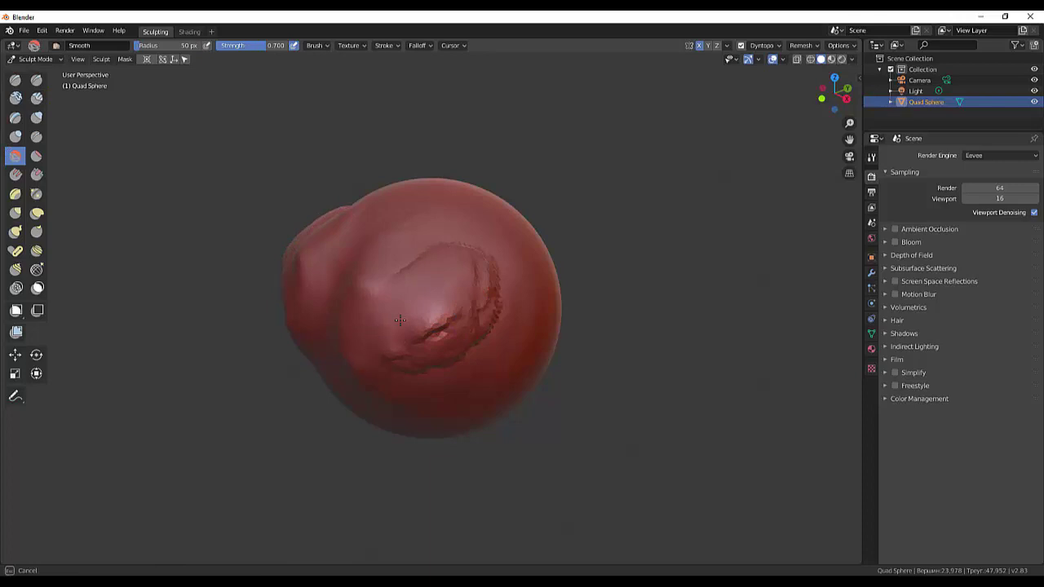
mouse_move(407, 361)
mouse_down()
mouse_move(433, 318)
mouse_move(457, 305)
mouse_move(437, 269)
mouse_up()
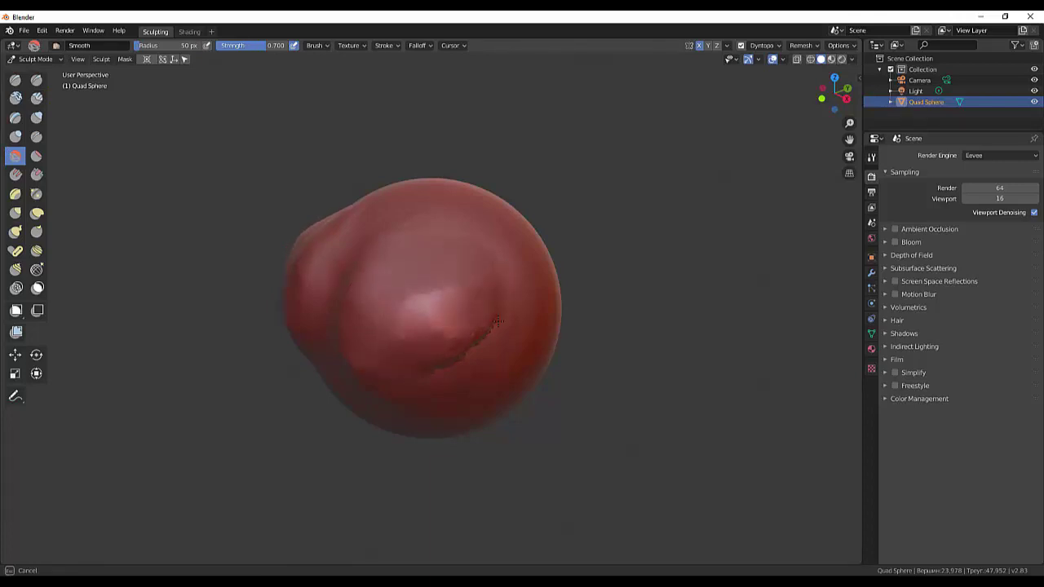
mouse_move(497, 322)
mouse_down()
mouse_move(432, 351)
mouse_move(445, 314)
mouse_move(434, 296)
mouse_move(445, 323)
mouse_move(414, 305)
mouse_move(445, 301)
mouse_move(424, 269)
mouse_move(457, 326)
mouse_up()
Add a Clay Strips stroke at strength 0.600 on the sphere's upper right.
key(c)
key(s)
key(c)
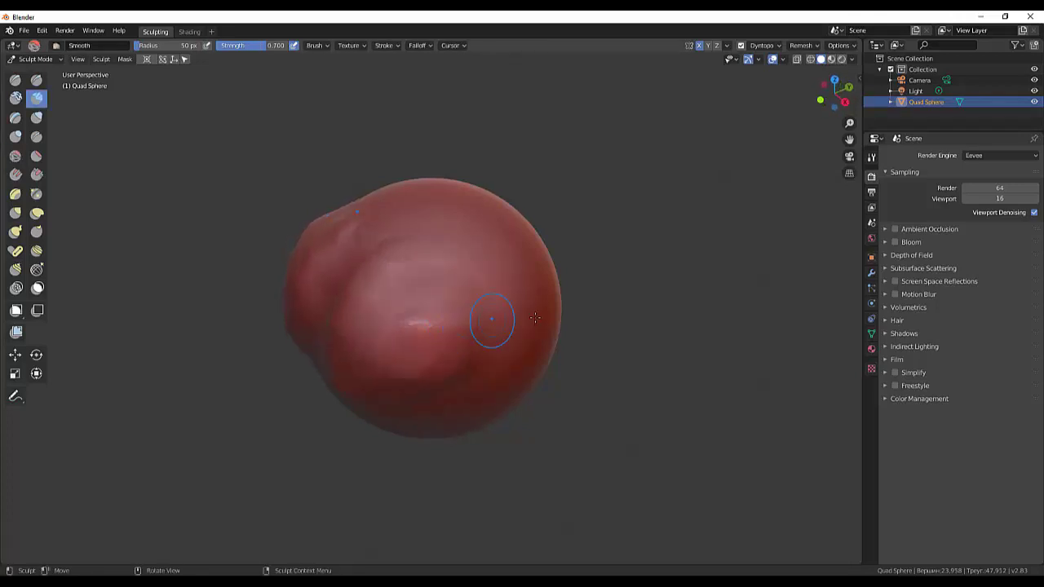
middle_drag(534, 317, 585, 226)
key(c)
mouse_move(602, 213)
mouse_down()
mouse_move(593, 234)
mouse_move(608, 245)
mouse_up()
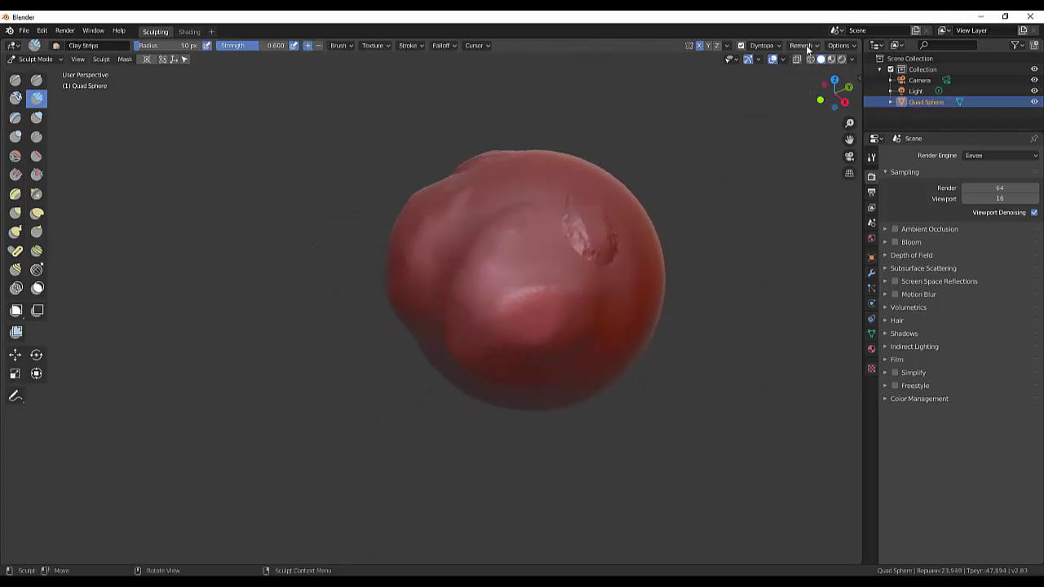
Set the constant-detail resolution to 3.20 and sculpt coarse, faceted Clay Strips strokes across the sphere's top and left.
click(774, 47)
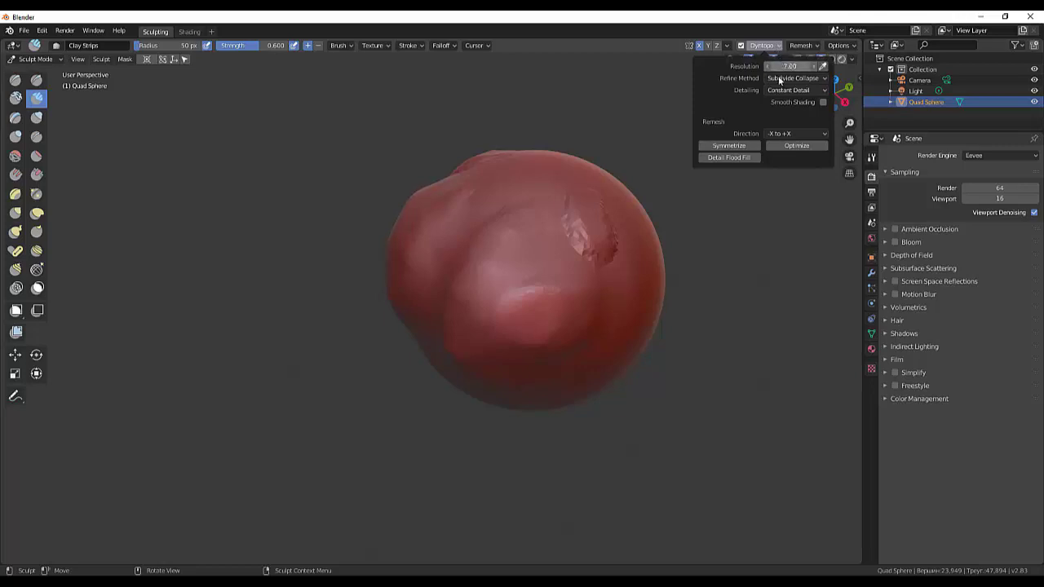
mouse_move(532, 233)
mouse_down()
mouse_move(630, 271)
mouse_move(614, 317)
mouse_move(608, 236)
mouse_move(689, 257)
mouse_up()
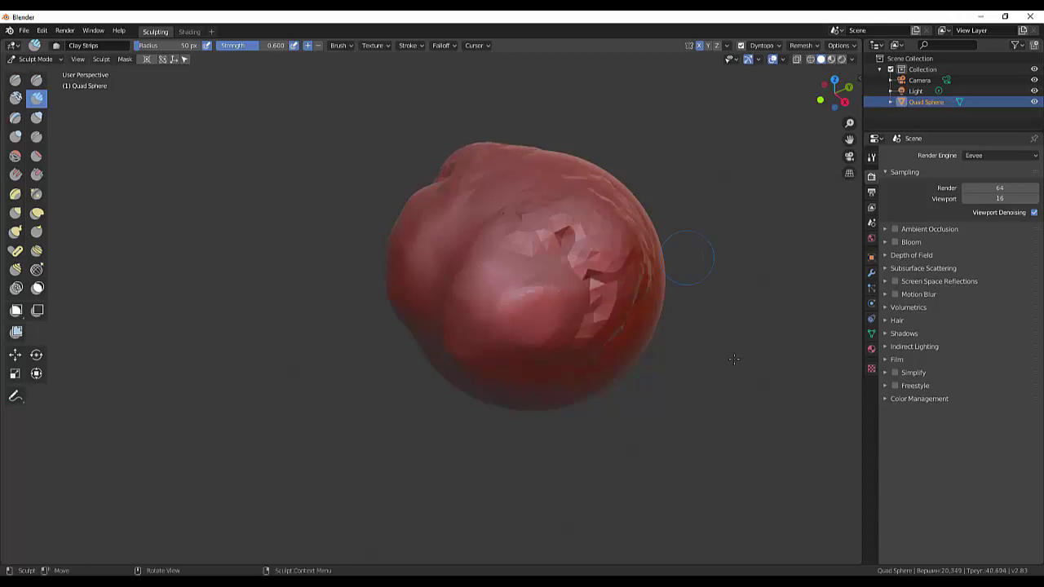
click(765, 45)
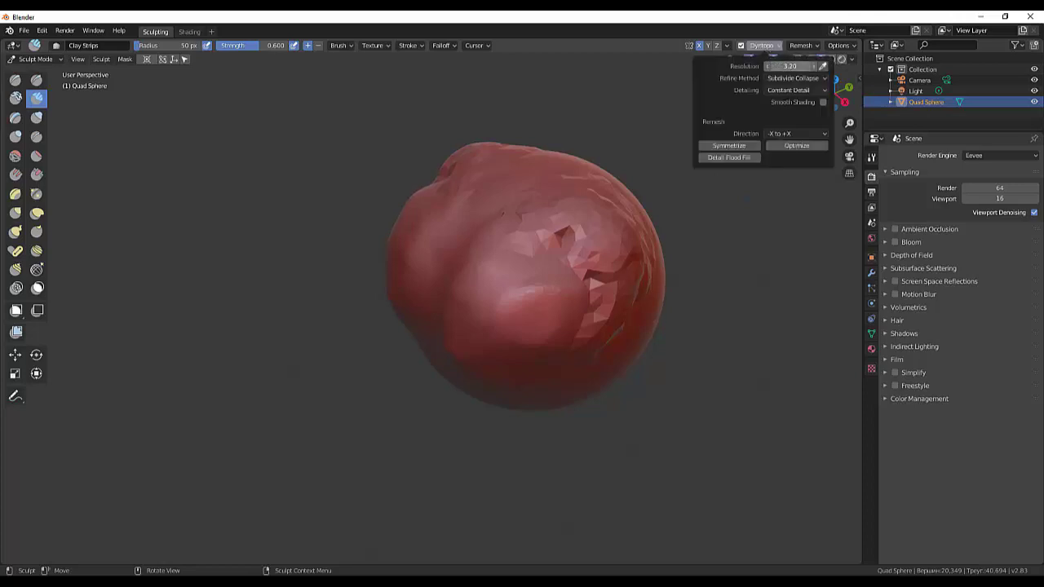
mouse_move(514, 200)
mouse_down()
mouse_move(516, 187)
mouse_move(442, 367)
mouse_move(479, 406)
mouse_up()
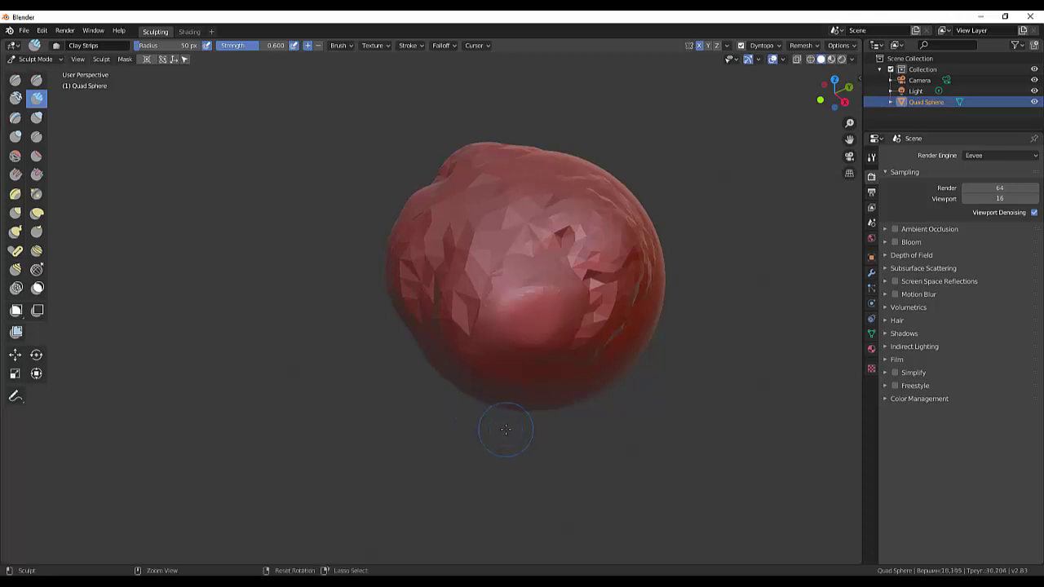
Undo the last coarse stroke, then add faceted Clay Strips patches on the sphere's upper-right front.
key(ctrl+z)
ctrl+middle_drag(501, 430, 473, 364)
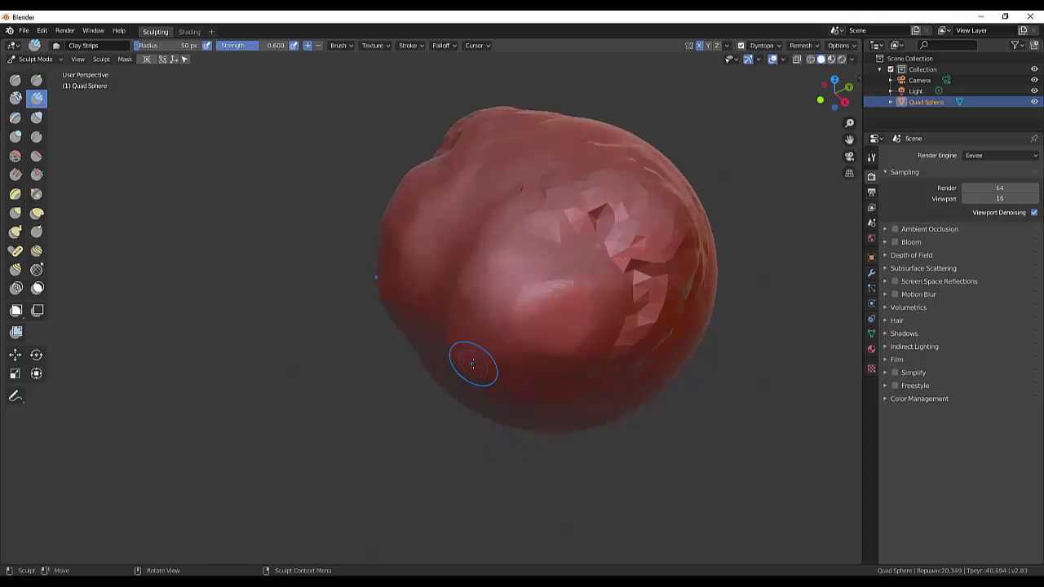
scroll(473, 364, down, 2)
mouse_move(590, 208)
mouse_down()
mouse_move(554, 212)
mouse_move(559, 235)
mouse_up()
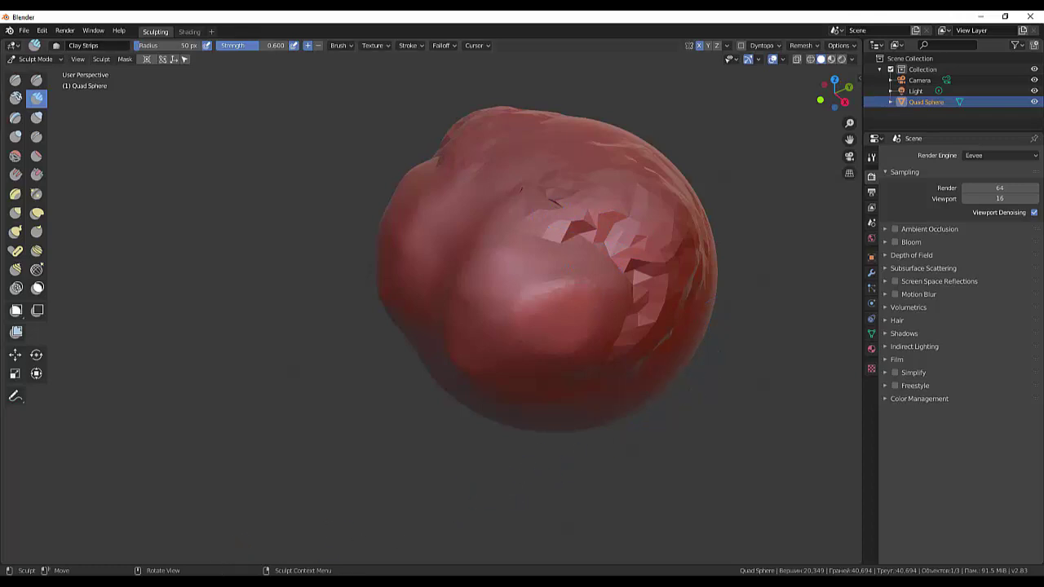
key(F10)
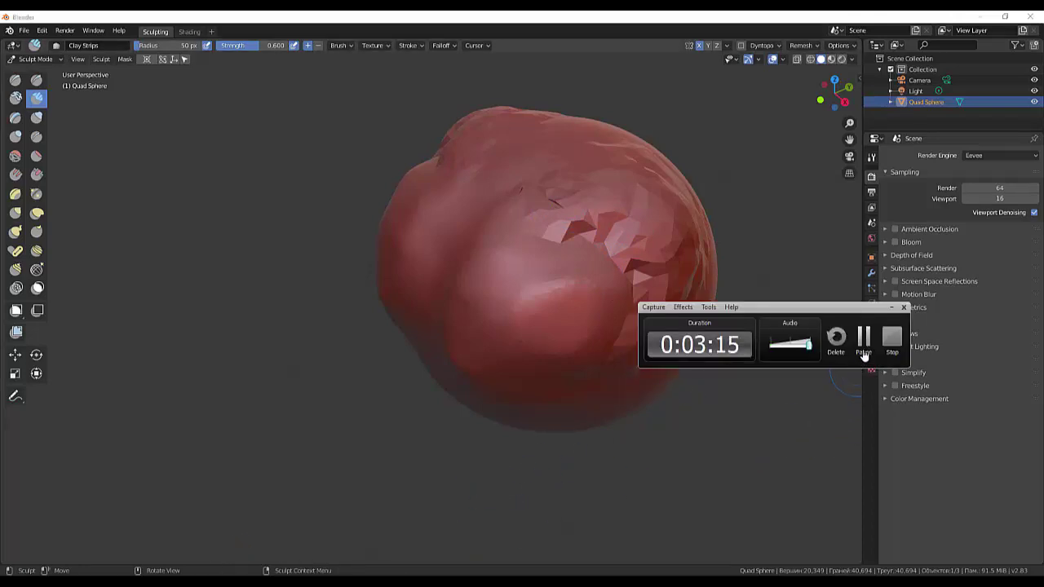